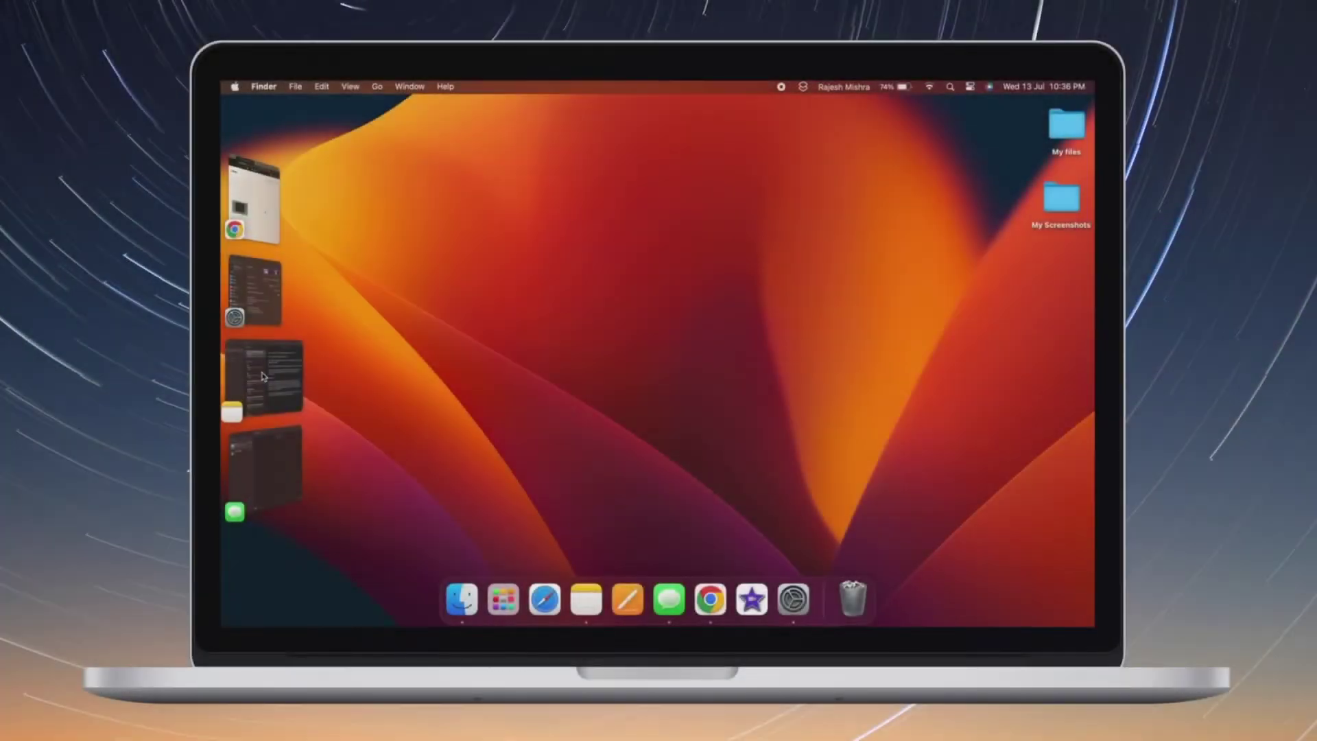
Switch between System Settings and Notes, then set Notes aside to reveal the desktop
click(255, 295)
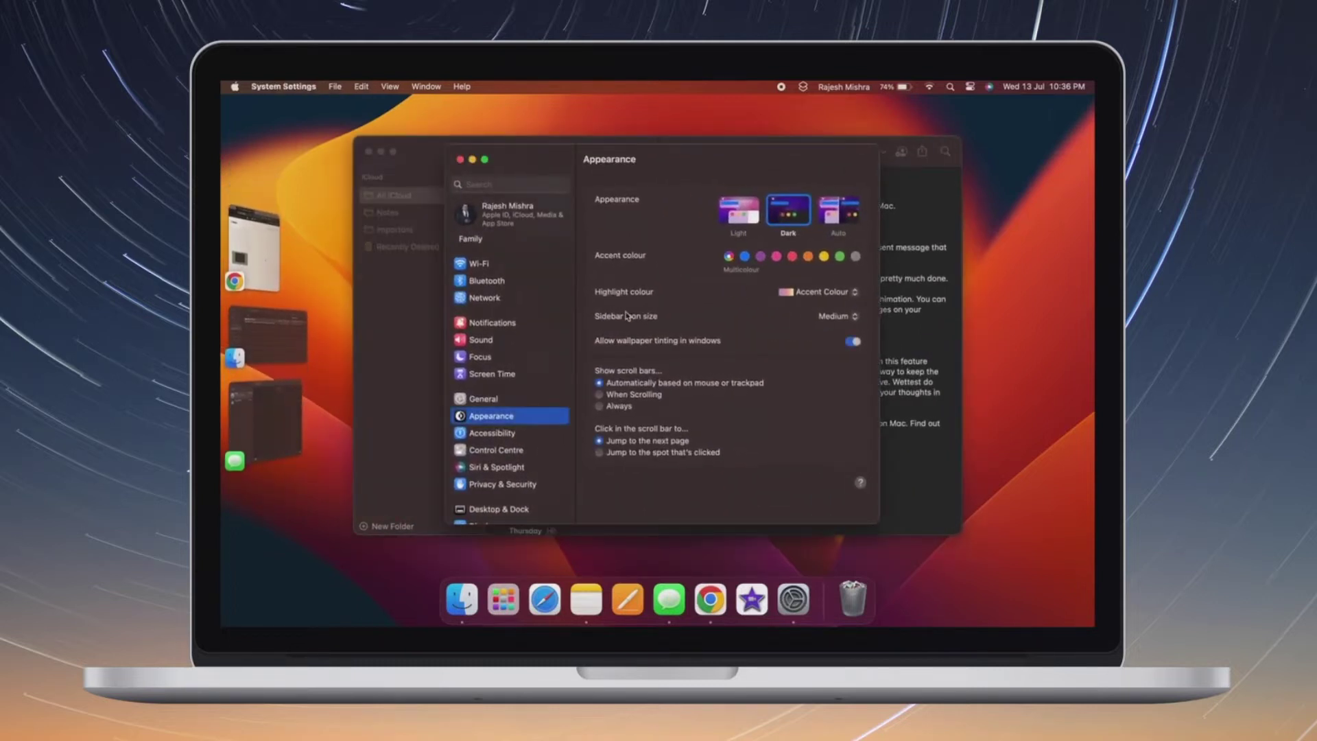
click(395, 332)
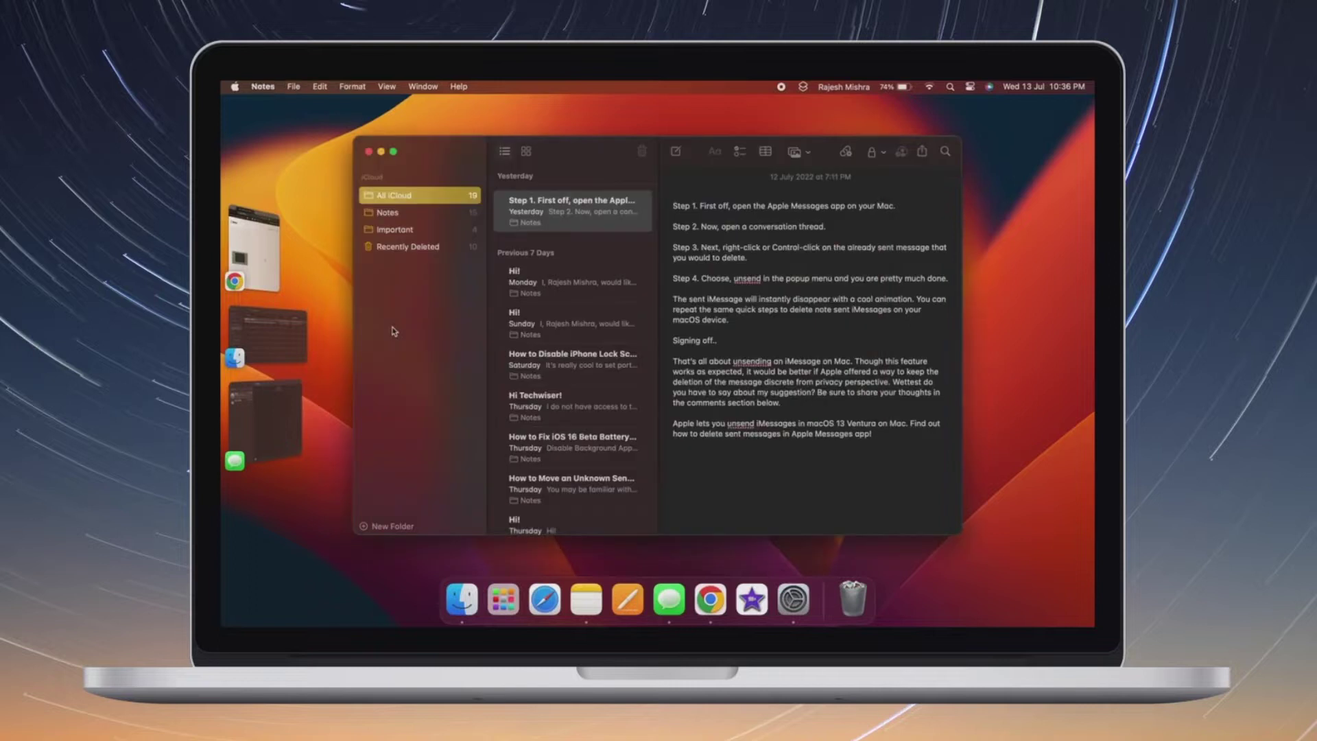
click(986, 256)
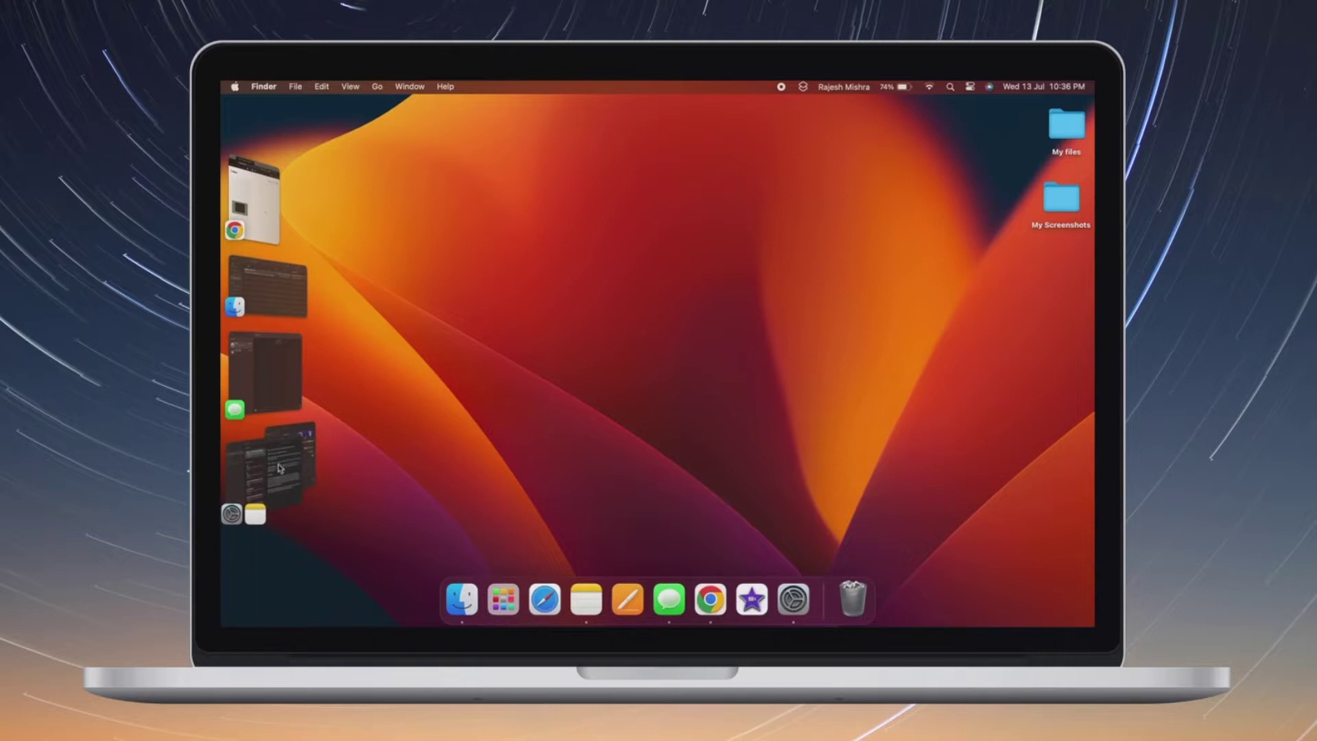
Switch between Finder Downloads and Messages, then group Messages with the Finder window
click(269, 296)
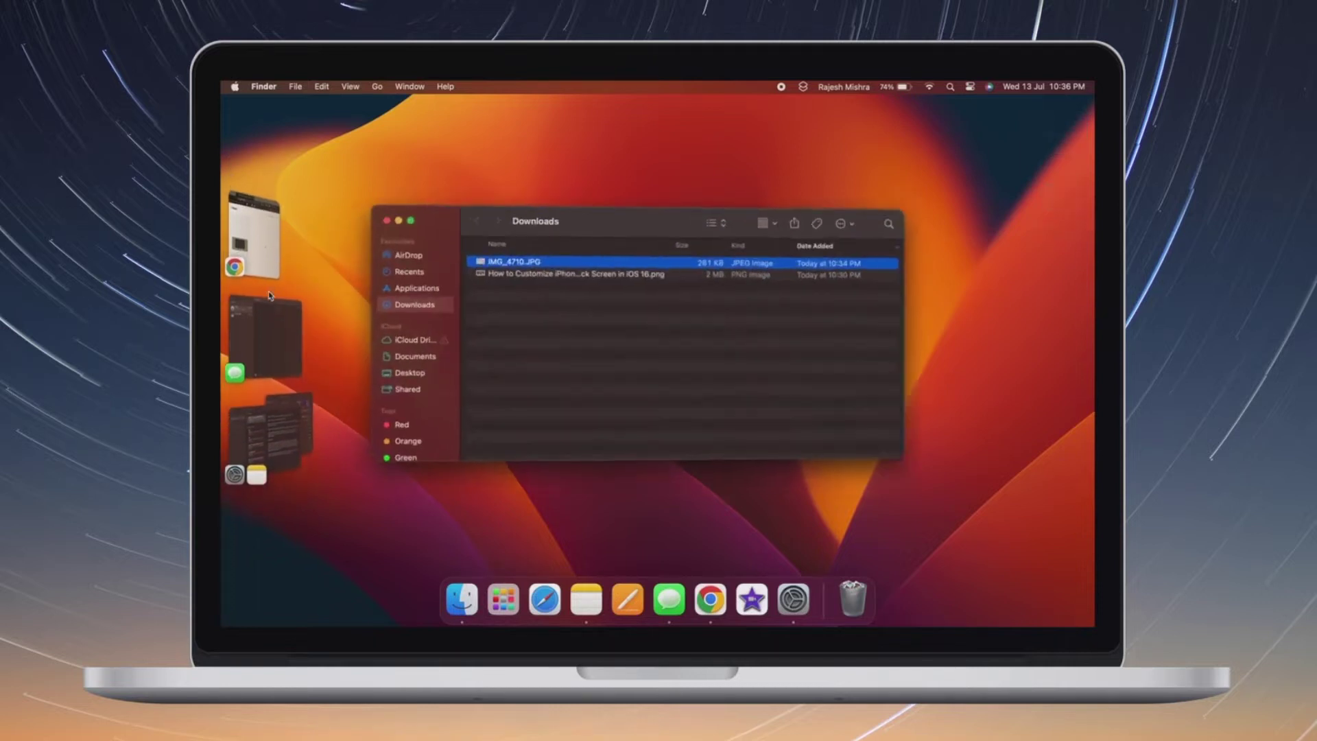
click(265, 329)
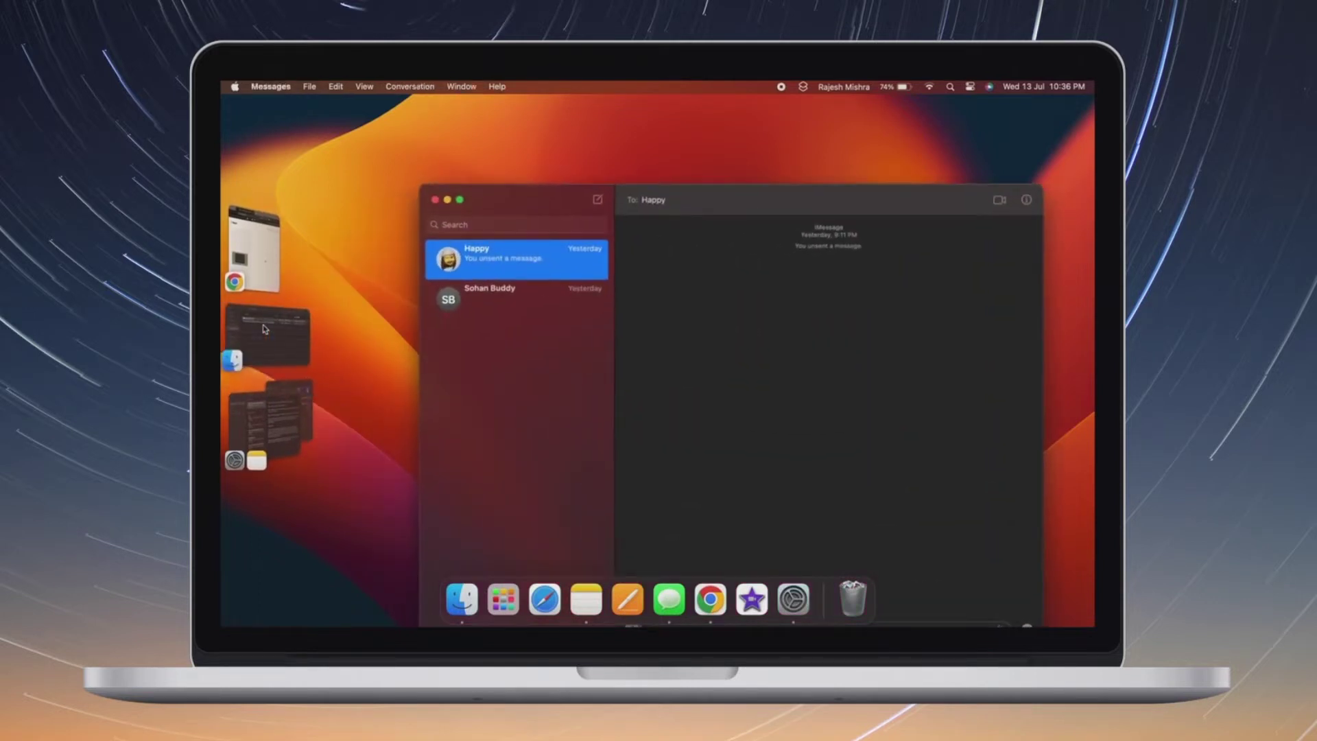
click(265, 329)
drag(256, 330, 612, 462)
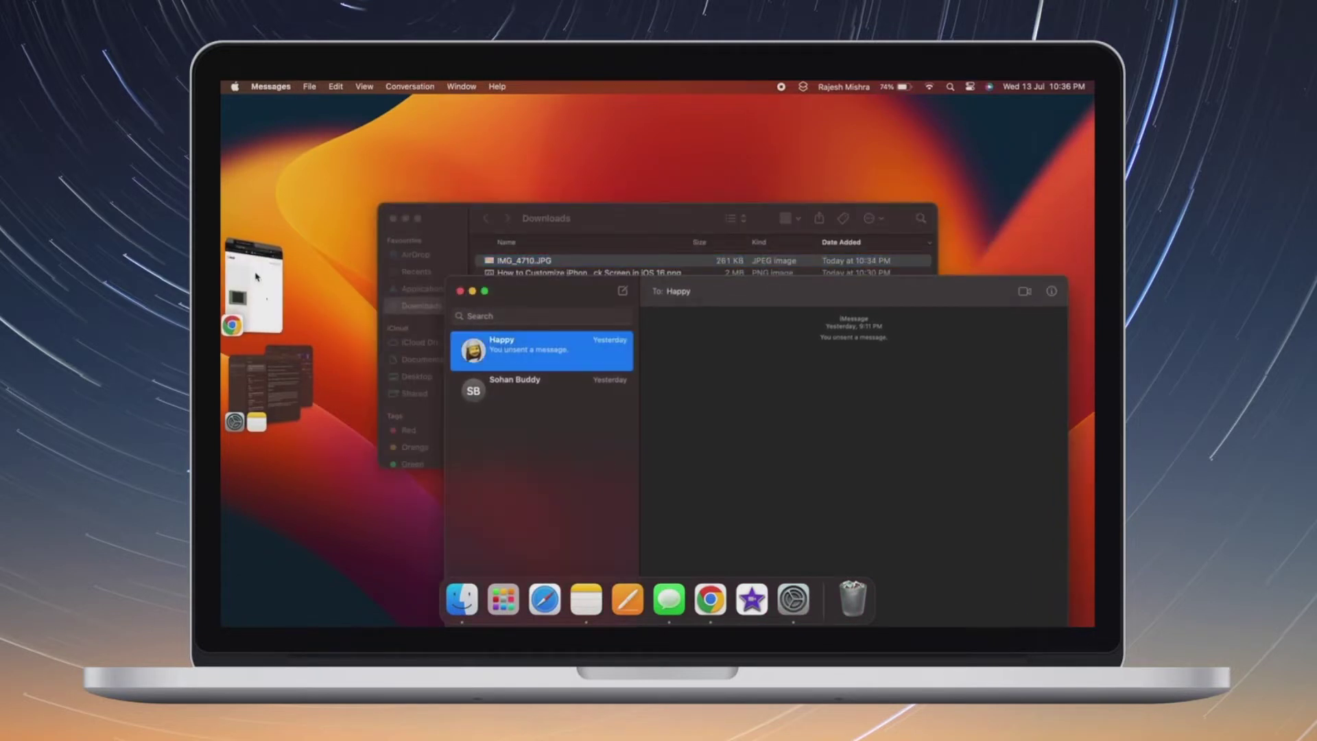
Set Finder and Messages aside, bring Notes back and move its window down and left
click(598, 165)
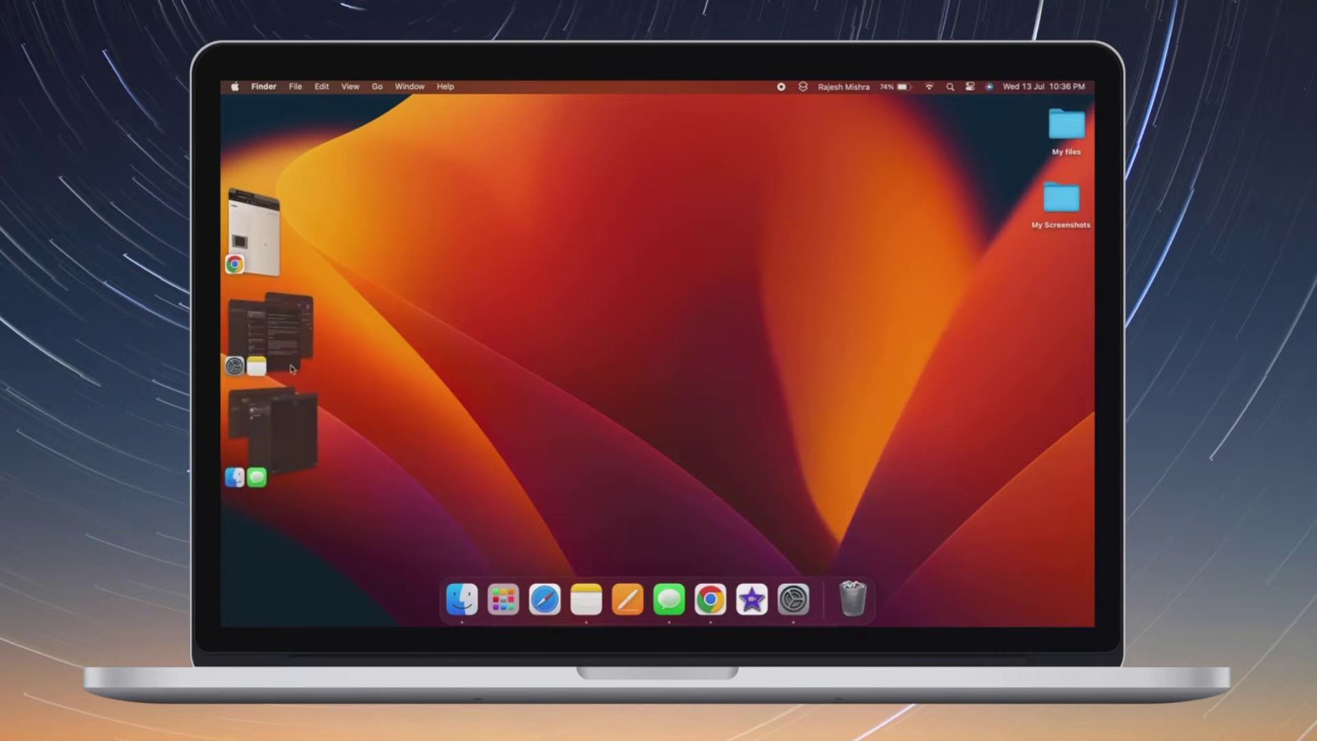
click(278, 323)
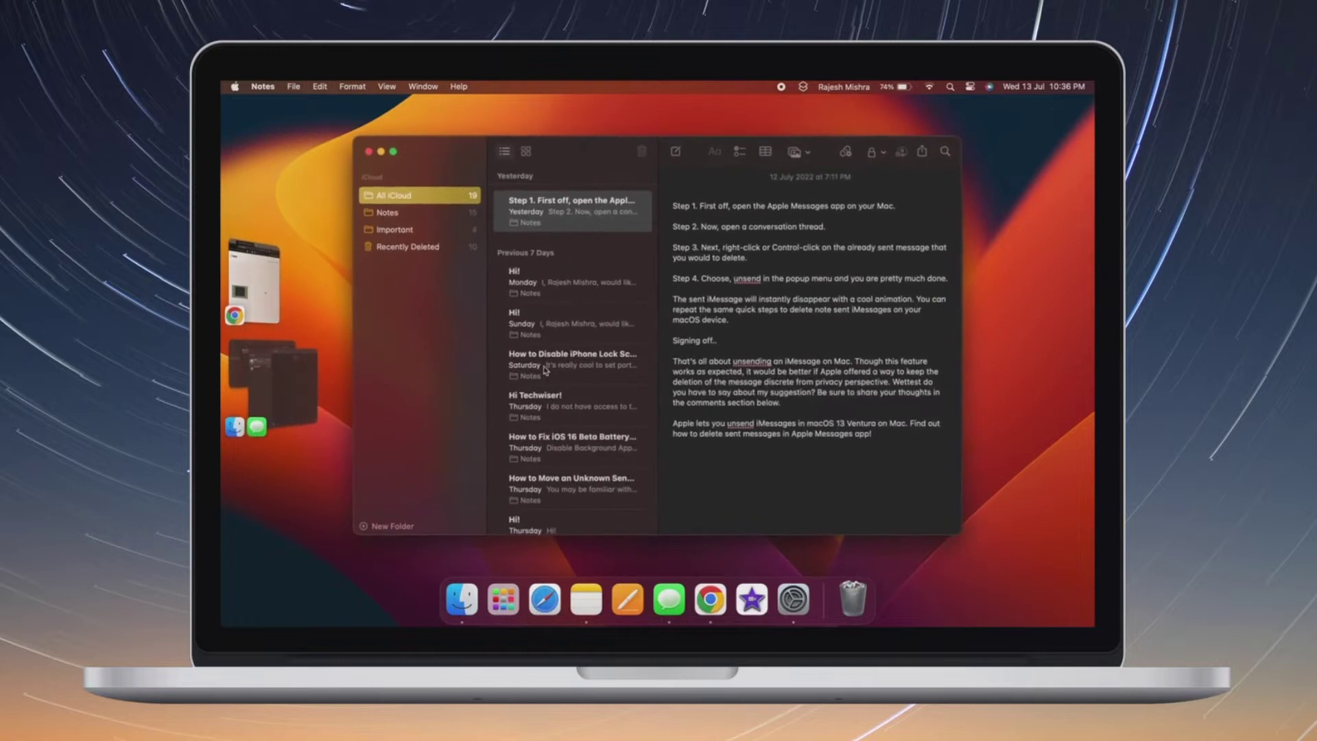
click(634, 122)
click(278, 443)
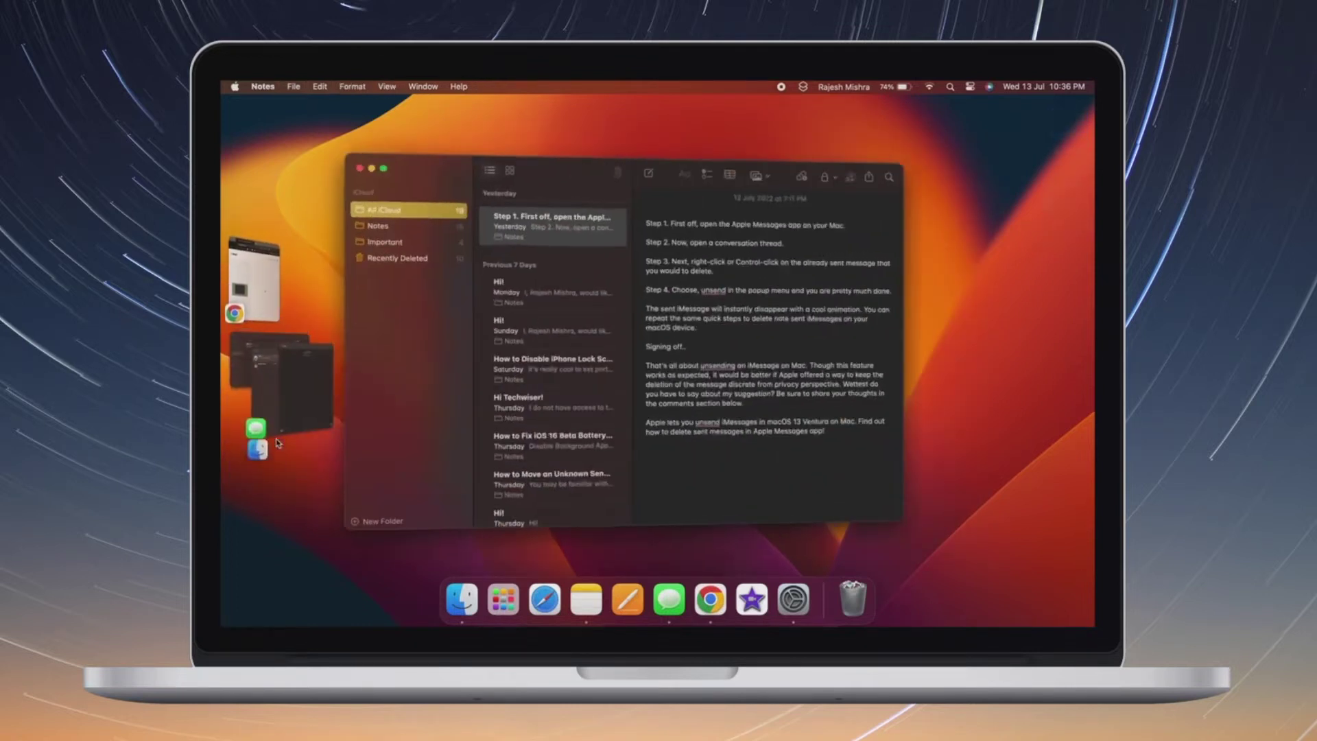
drag(599, 162, 430, 499)
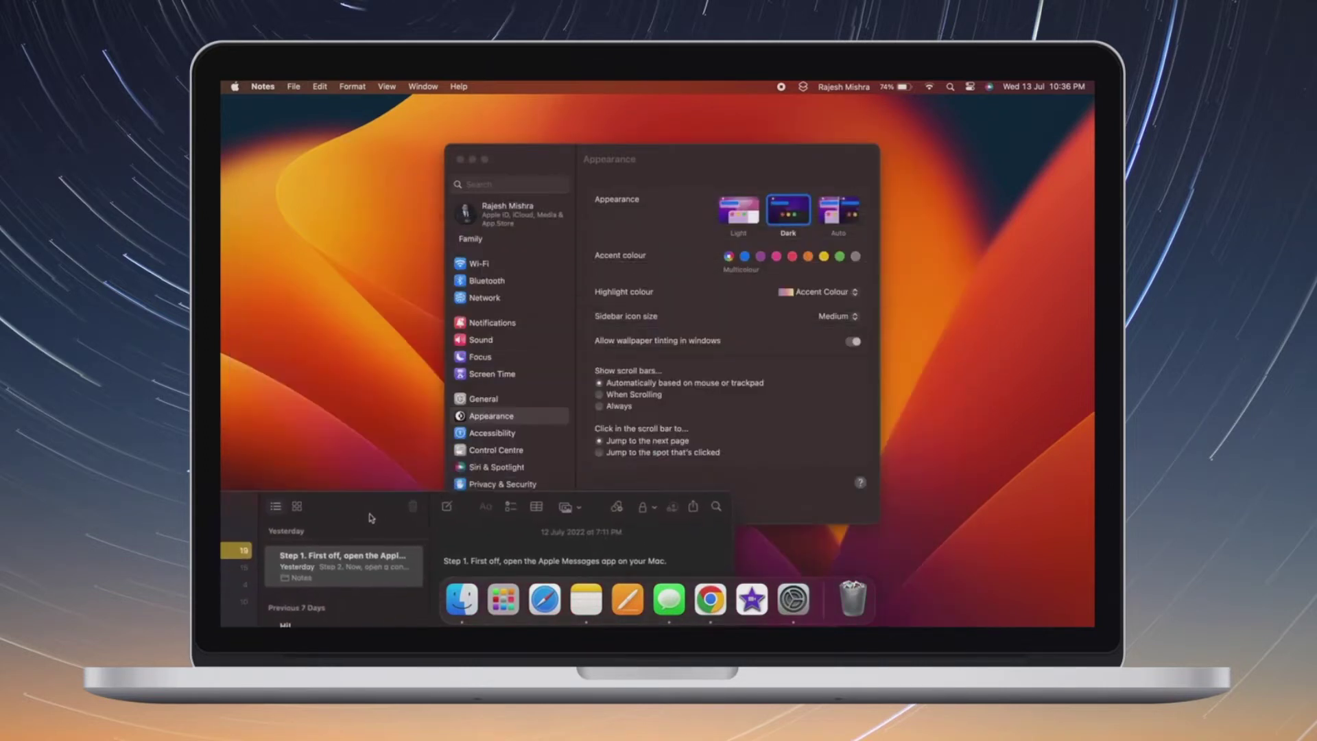
Bring System Settings, then the Finder and Messages set forward, ending with a clear desktop
click(620, 336)
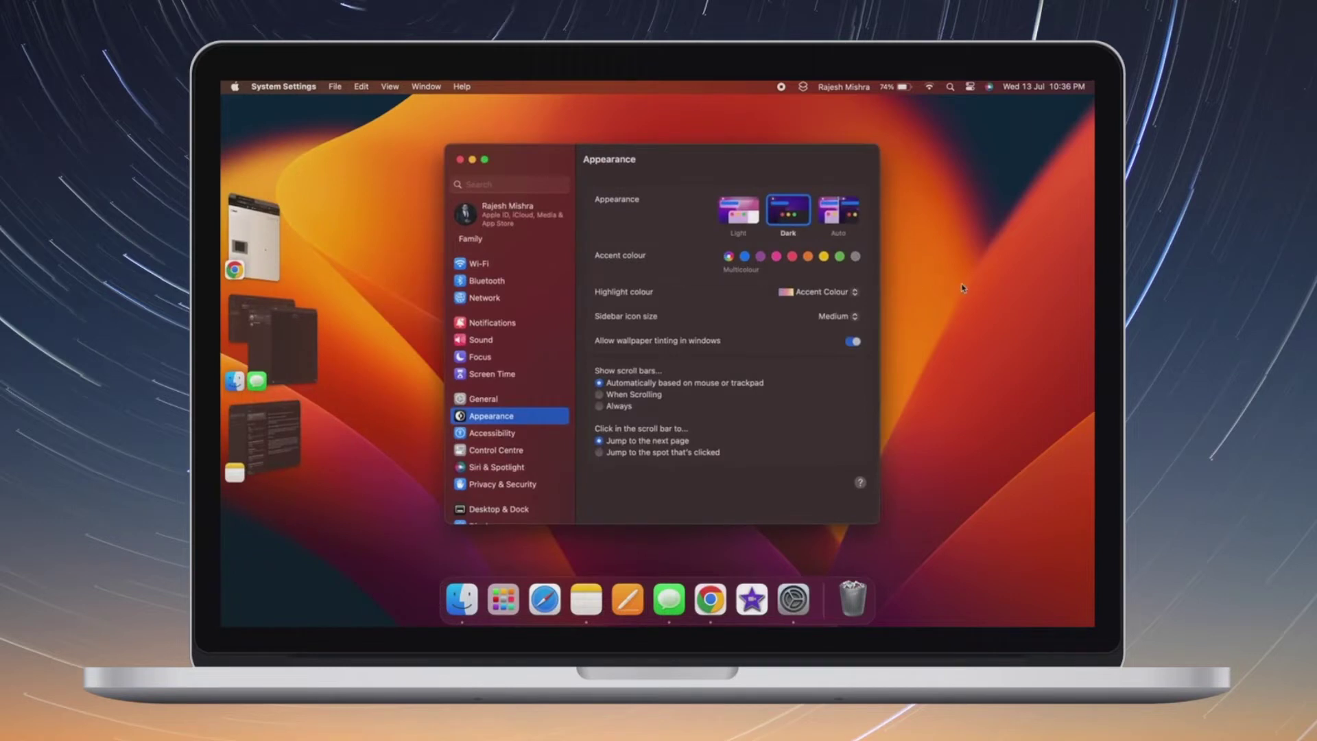
click(962, 289)
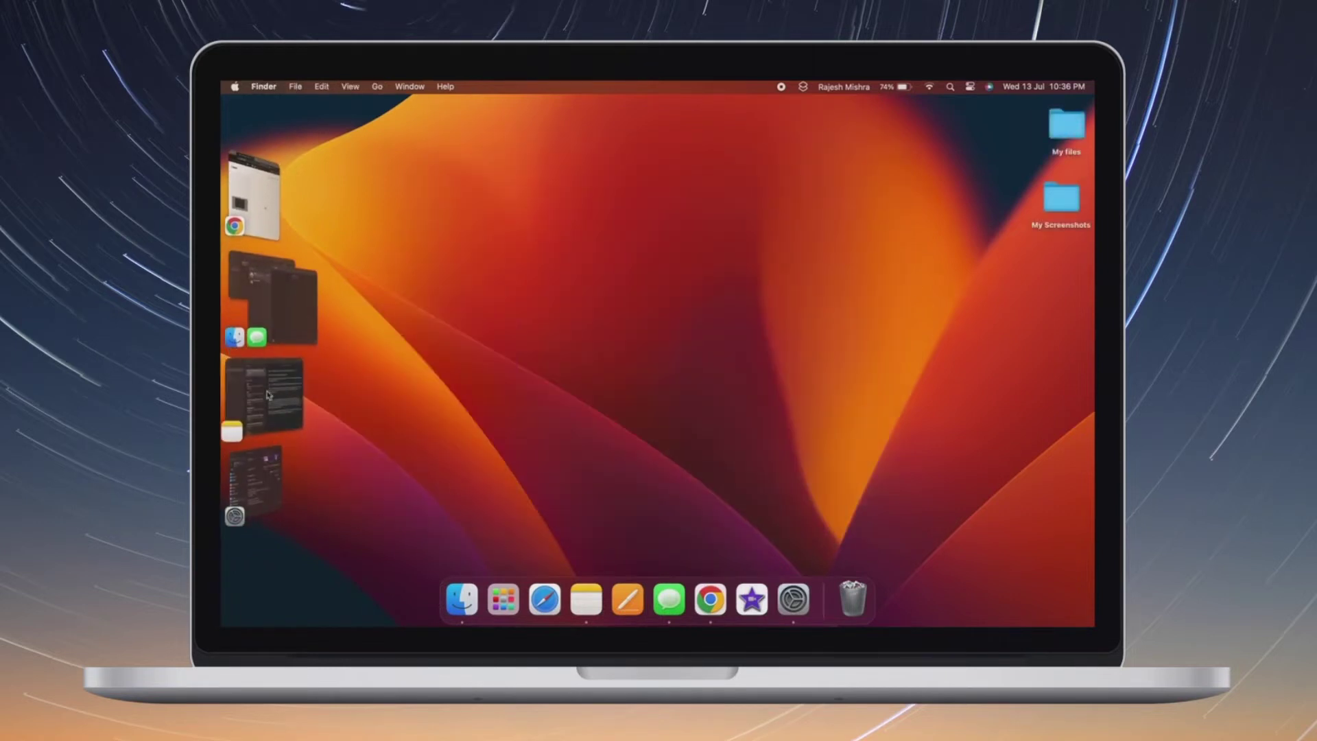
click(277, 309)
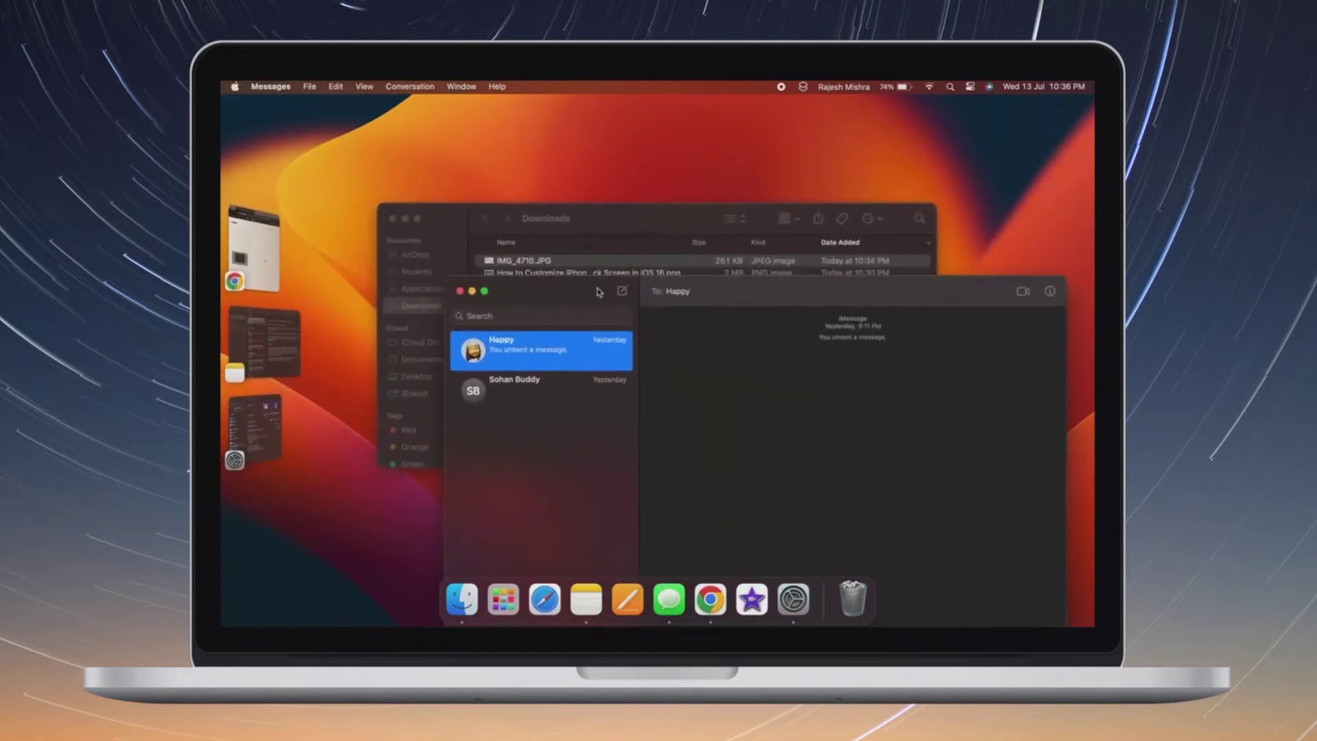
click(357, 521)
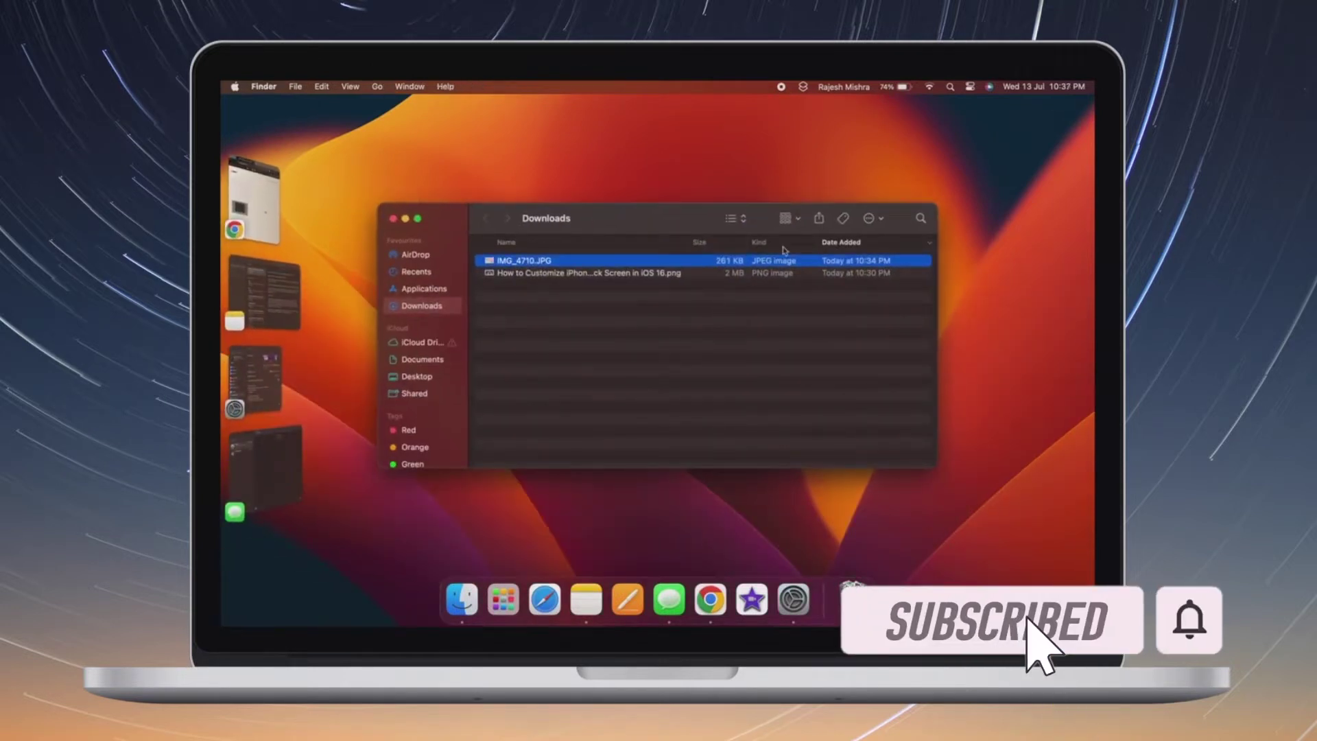
click(698, 165)
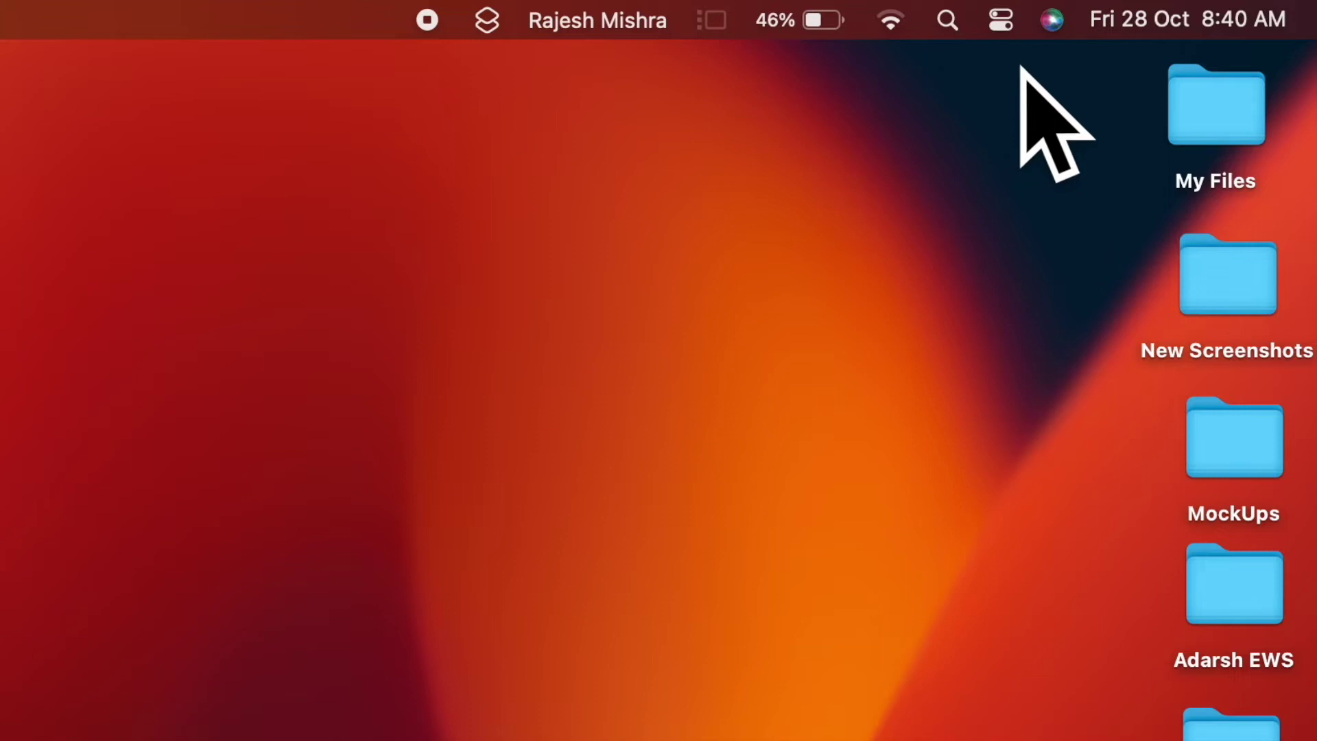
Turn Stage Manager on in Control Centre, then open its menu-bar quick menu
click(1002, 21)
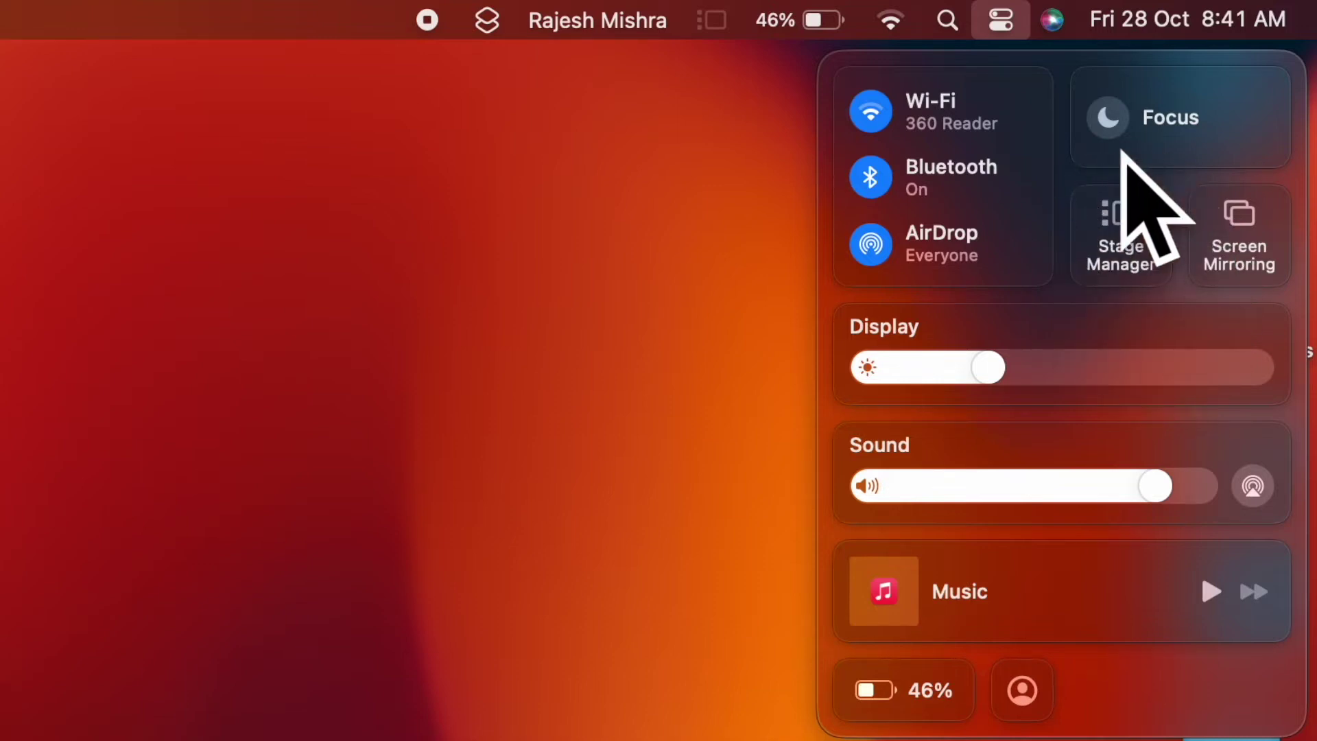
click(1118, 214)
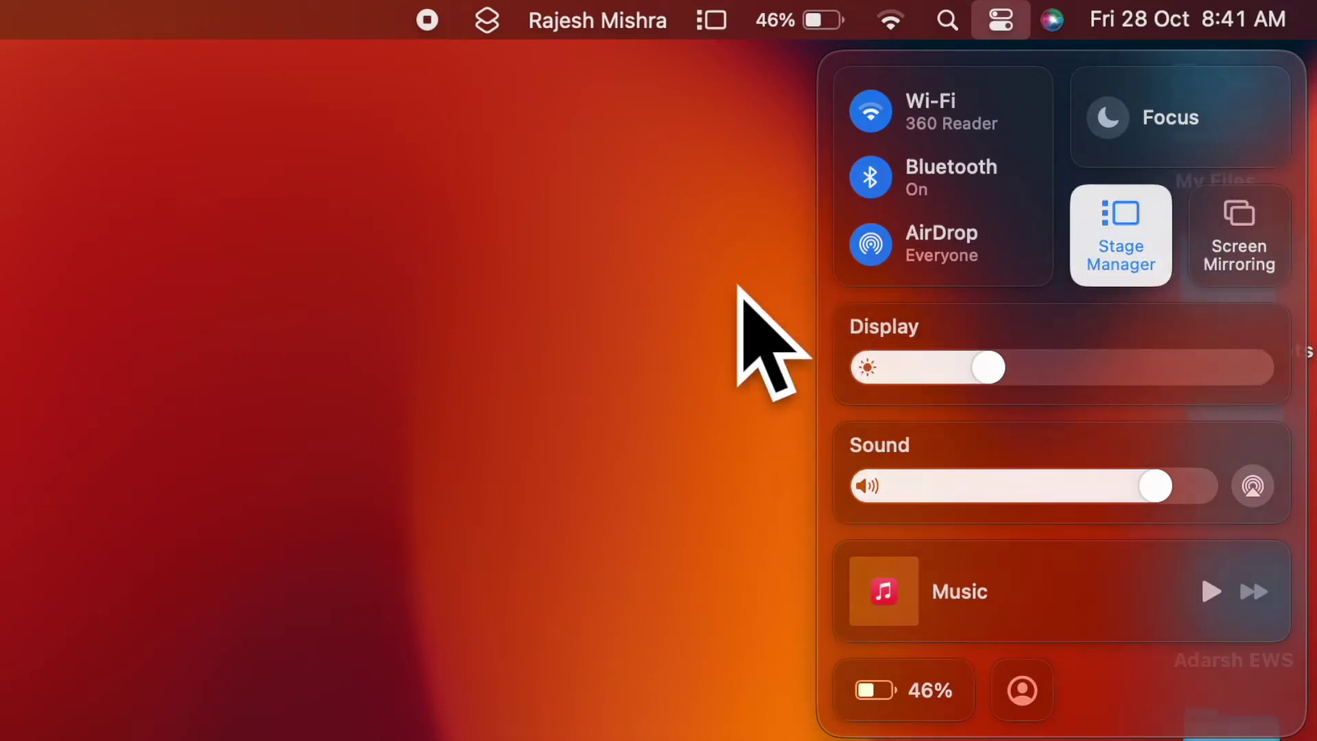
click(741, 260)
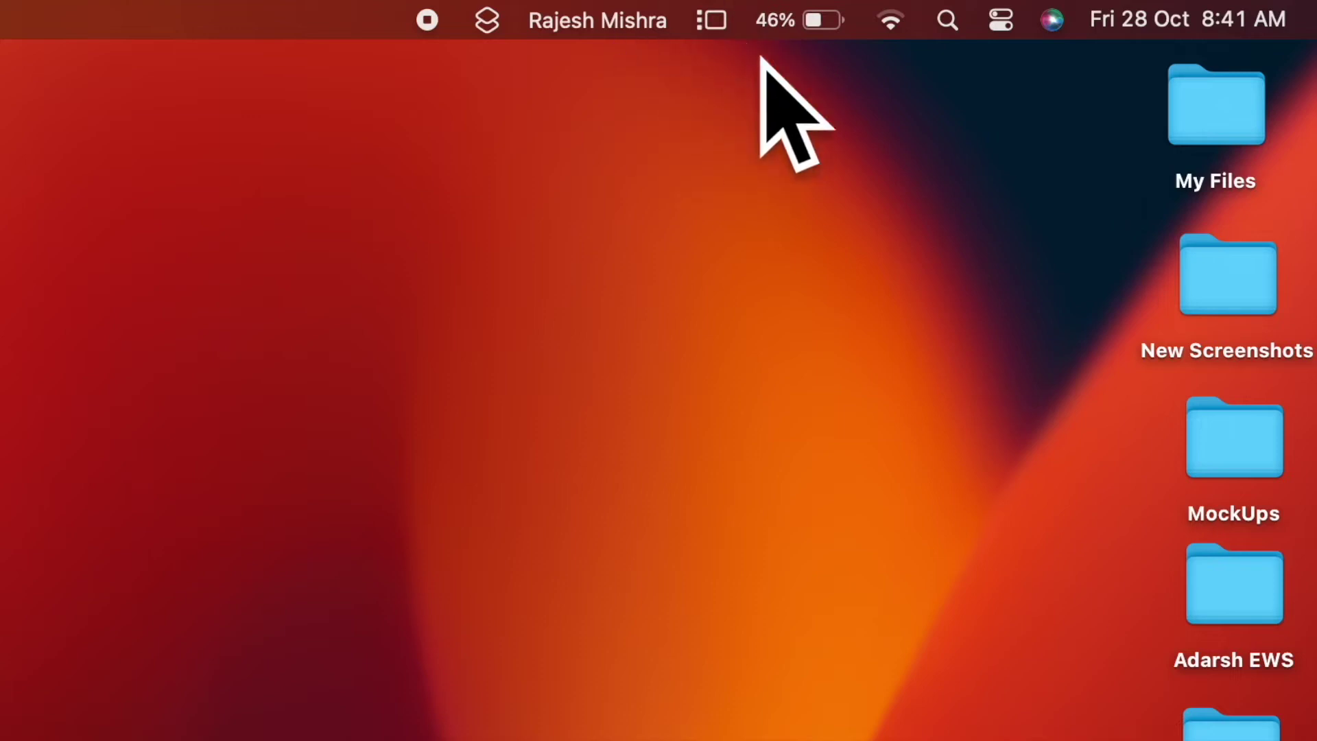
click(711, 26)
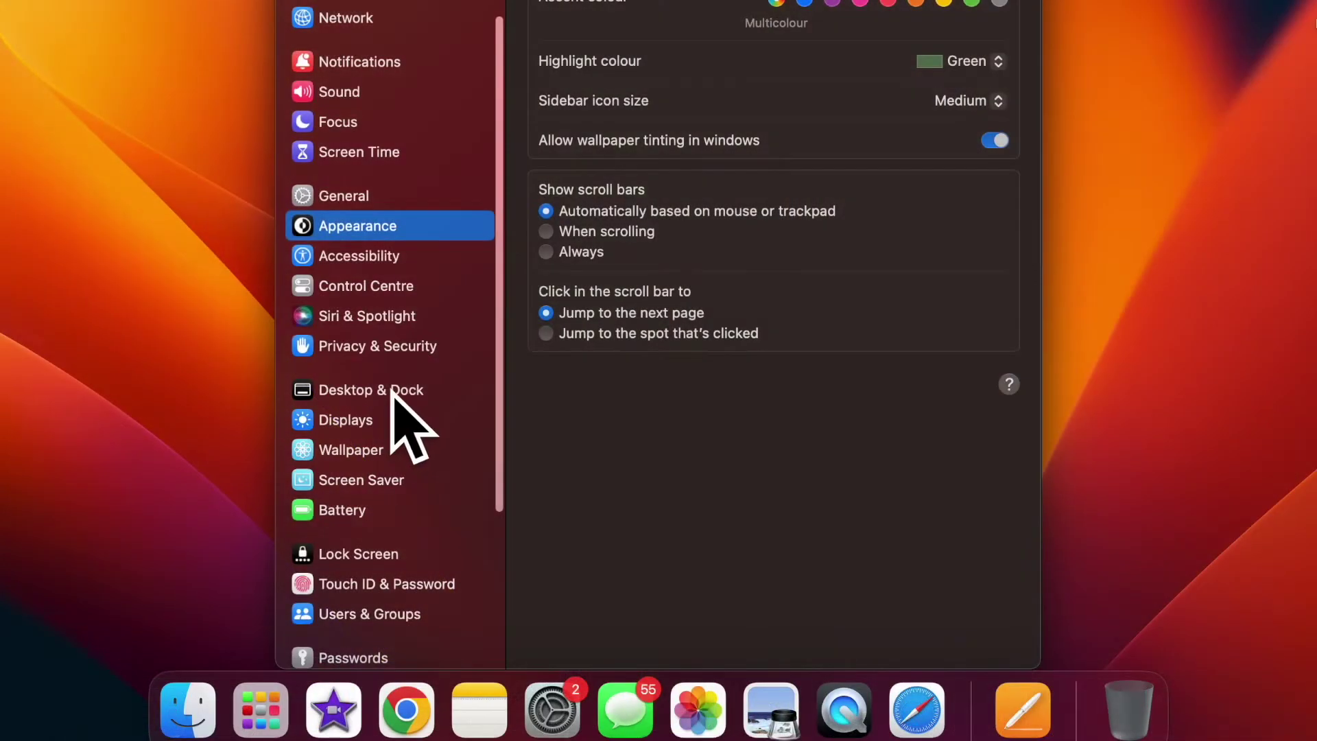
Go to Desktop & Dock and scroll down to the Windows & Apps section
click(312, 389)
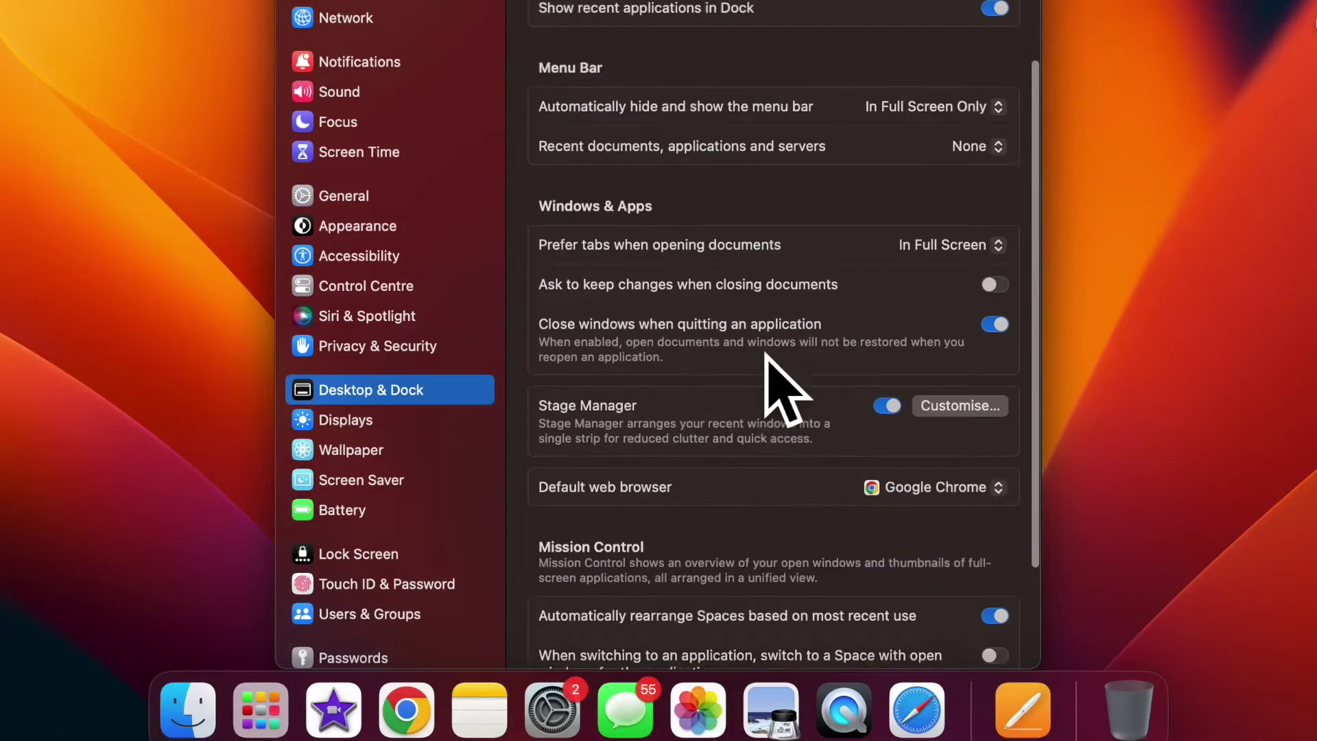
scroll(796, 384, down, 3)
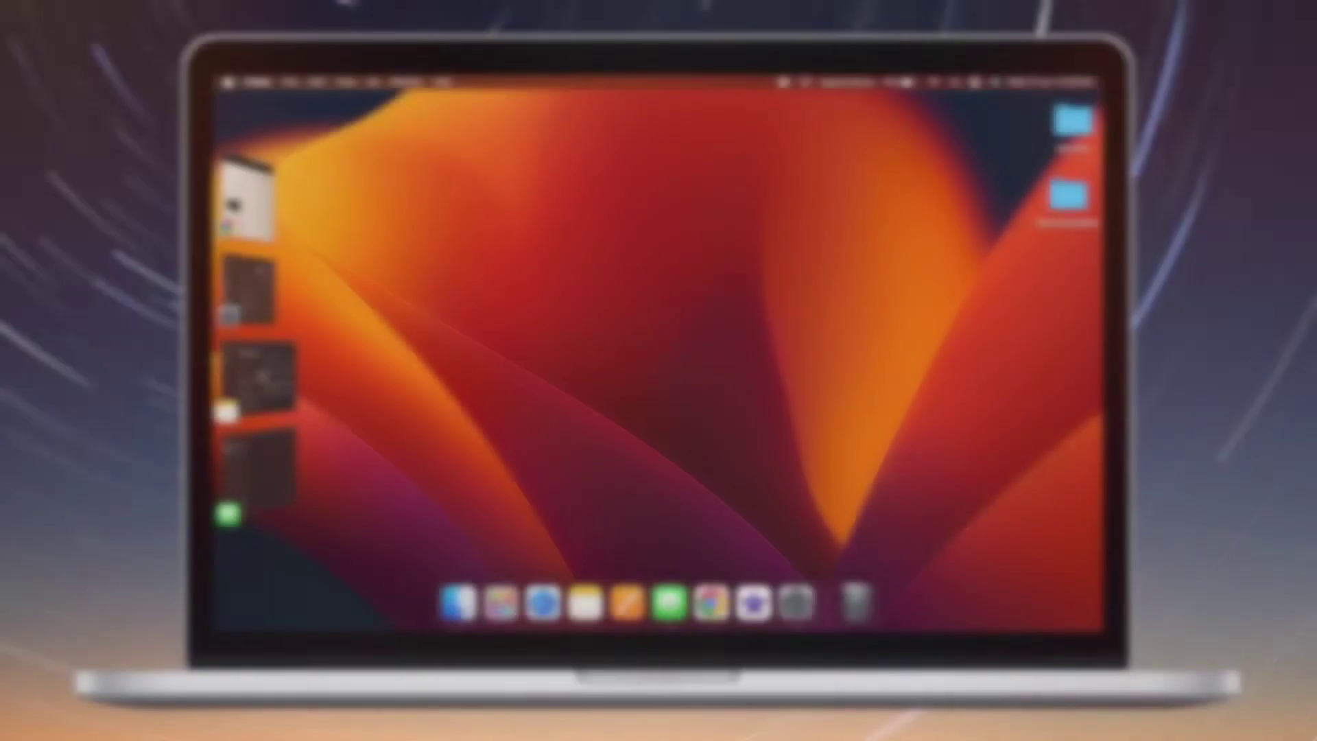
Switch between Notes and the System Settings Appearance window, then set Notes aside
click(257, 376)
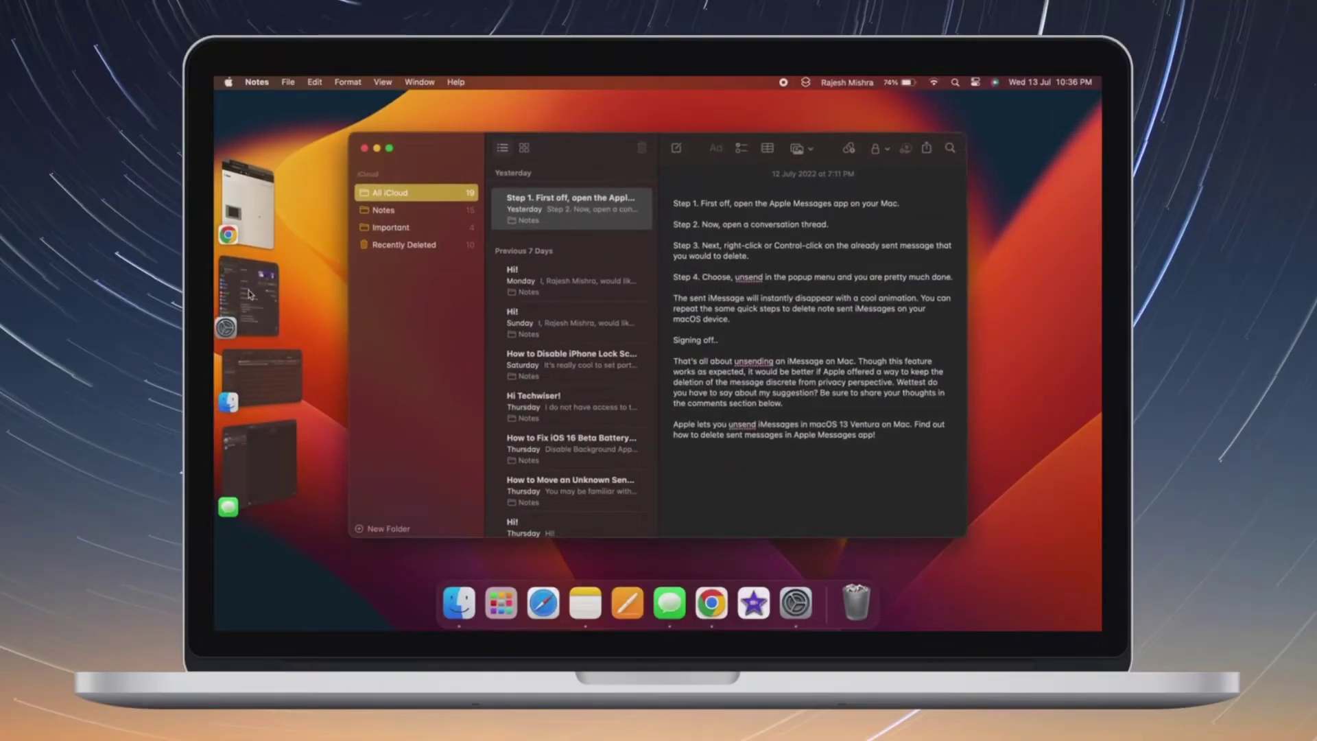
click(249, 295)
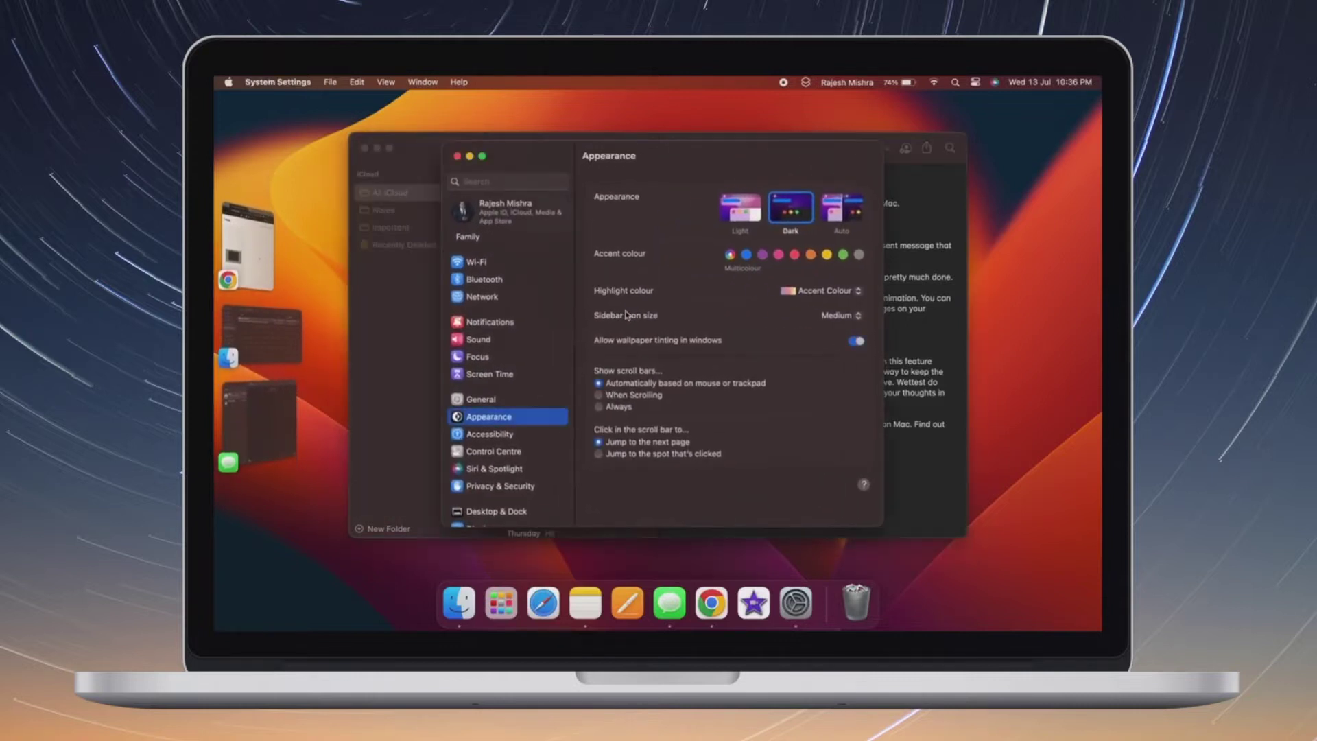
click(389, 330)
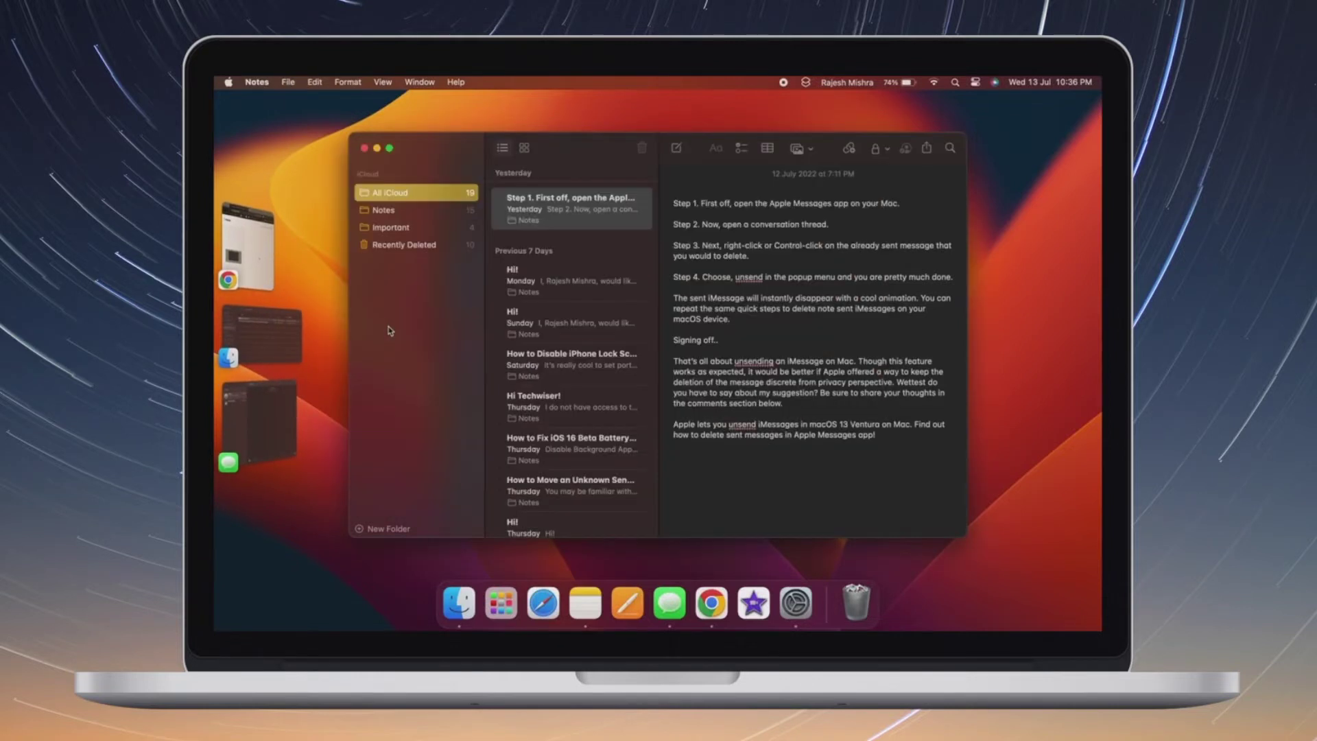
click(990, 256)
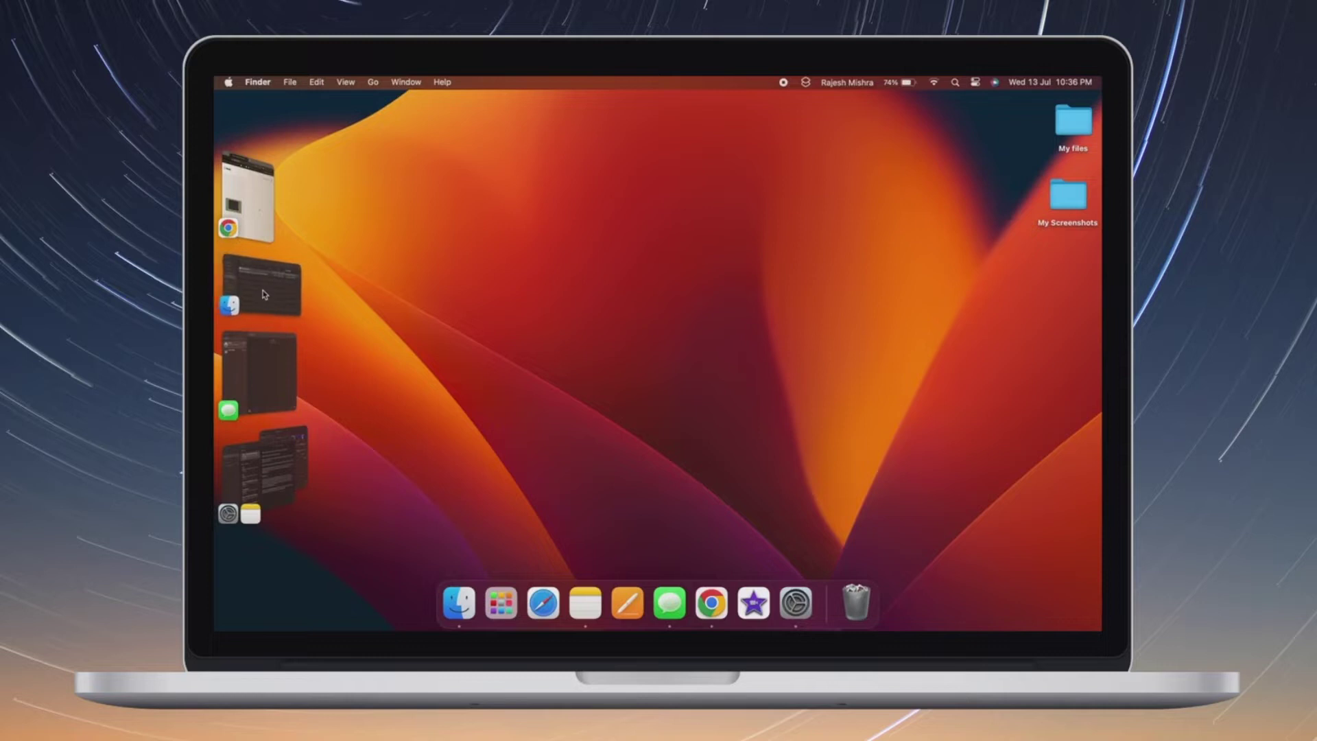
Switch between Finder Downloads and Messages, then group Messages with the Downloads window
click(264, 294)
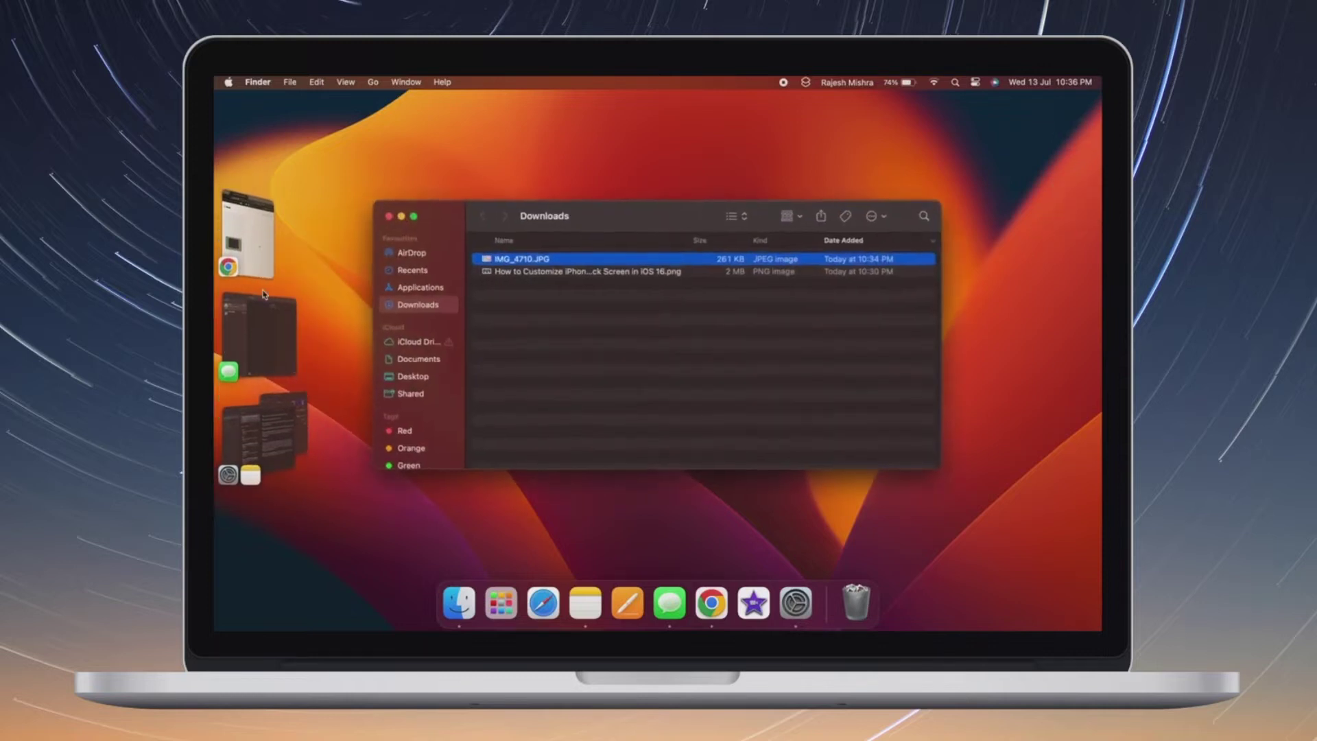
click(260, 329)
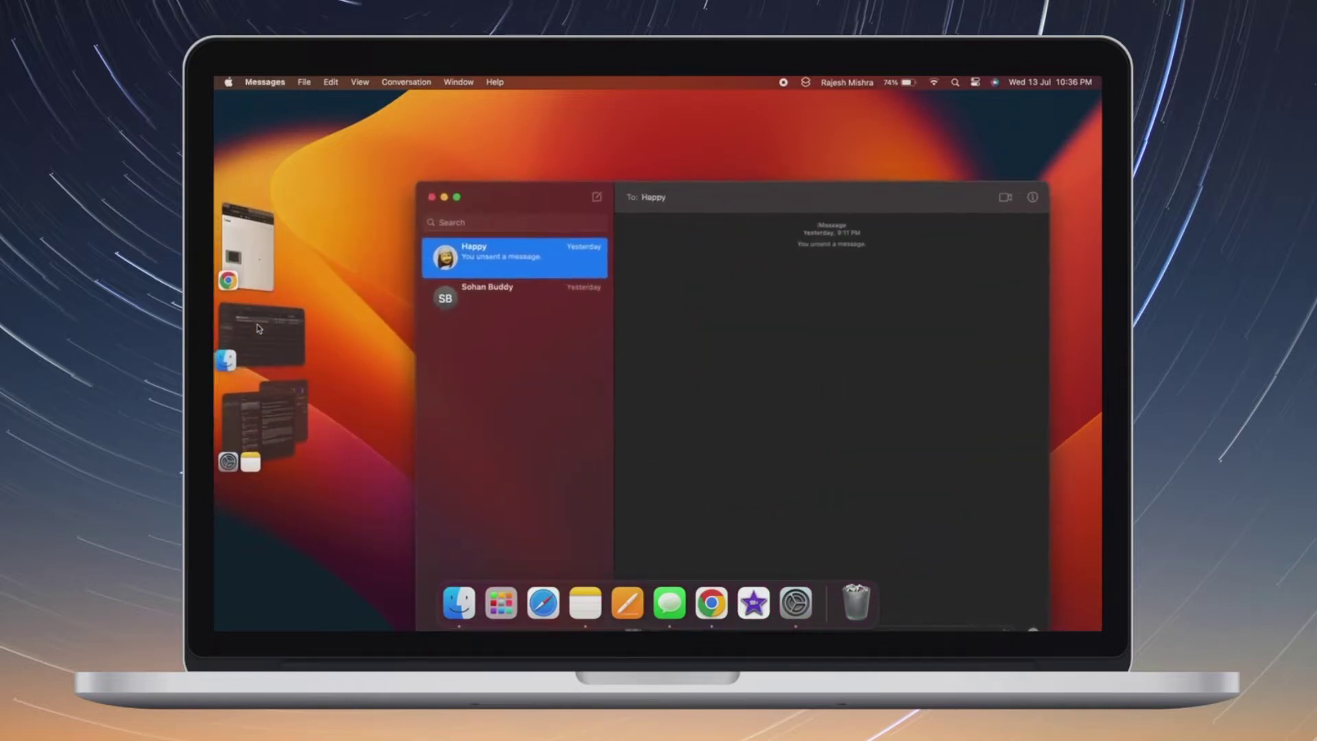
click(259, 329)
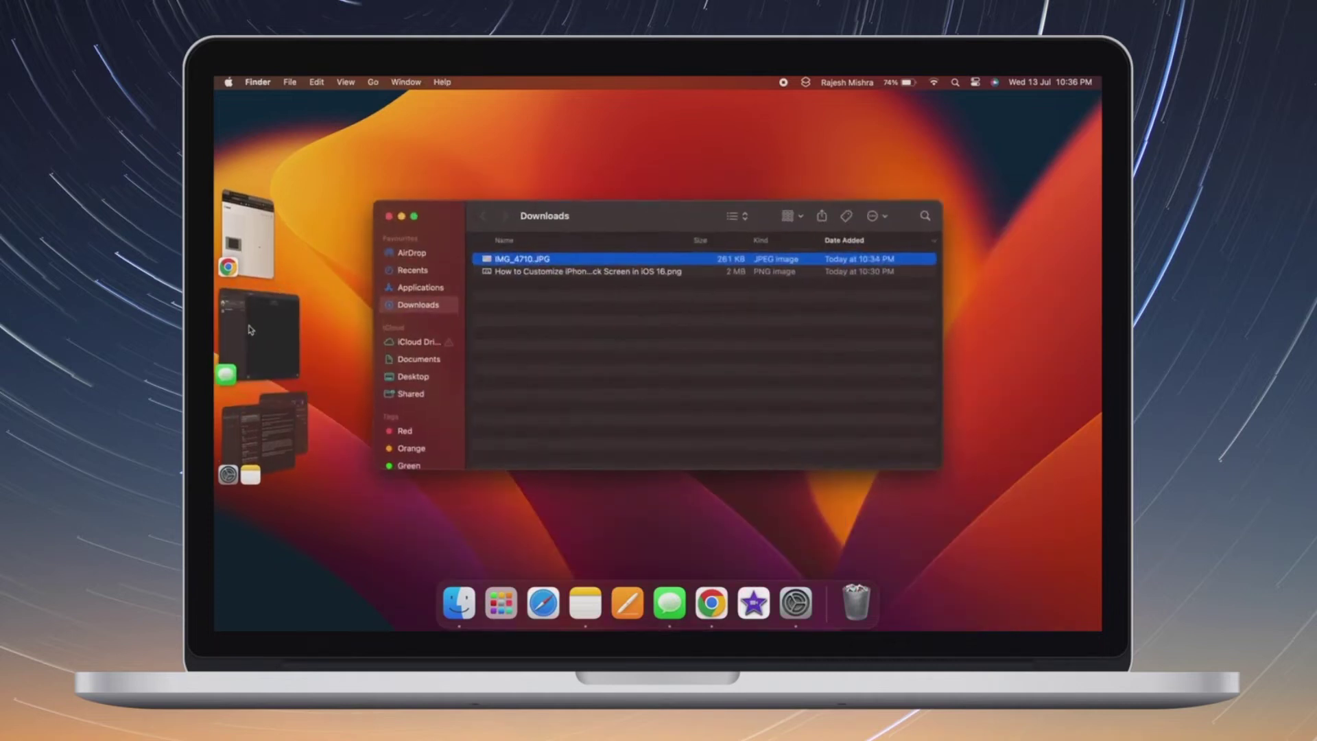
drag(259, 330, 603, 406)
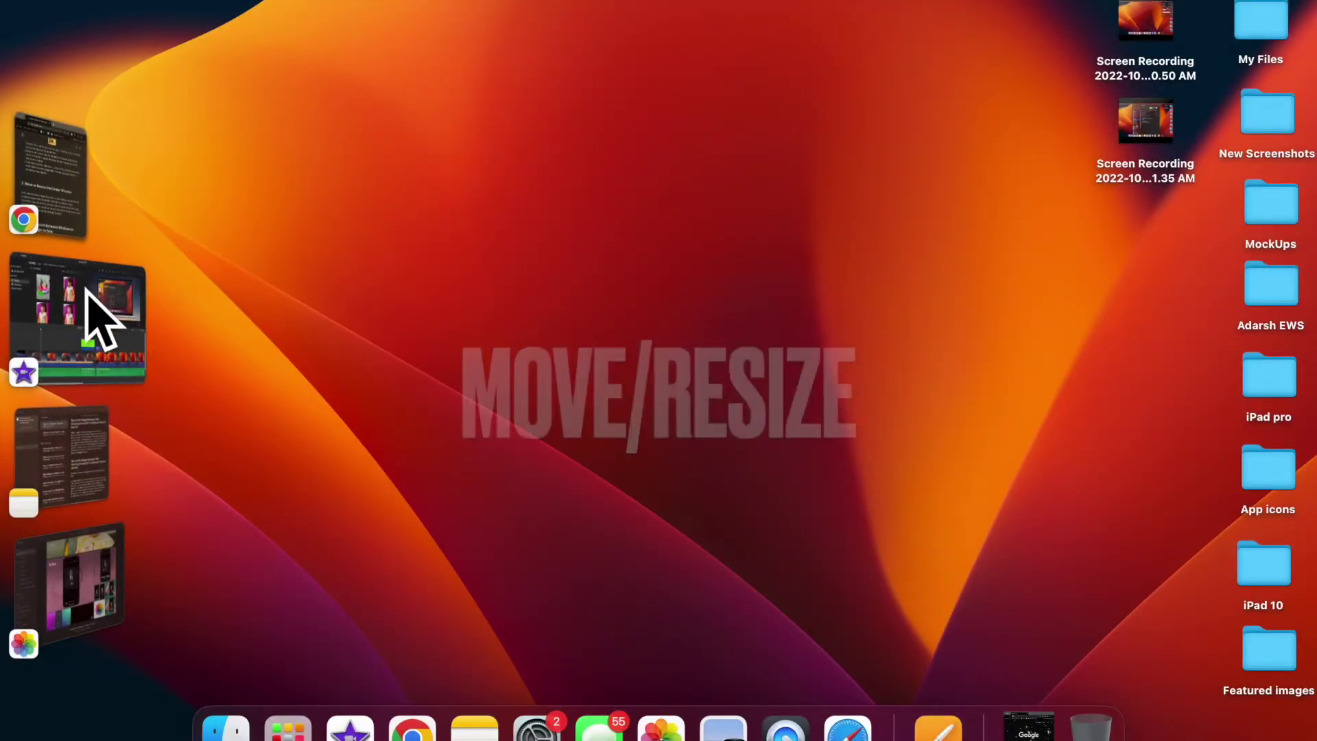
Bring Photos forward, shift it slightly right, and resize its Library window smaller
click(79, 565)
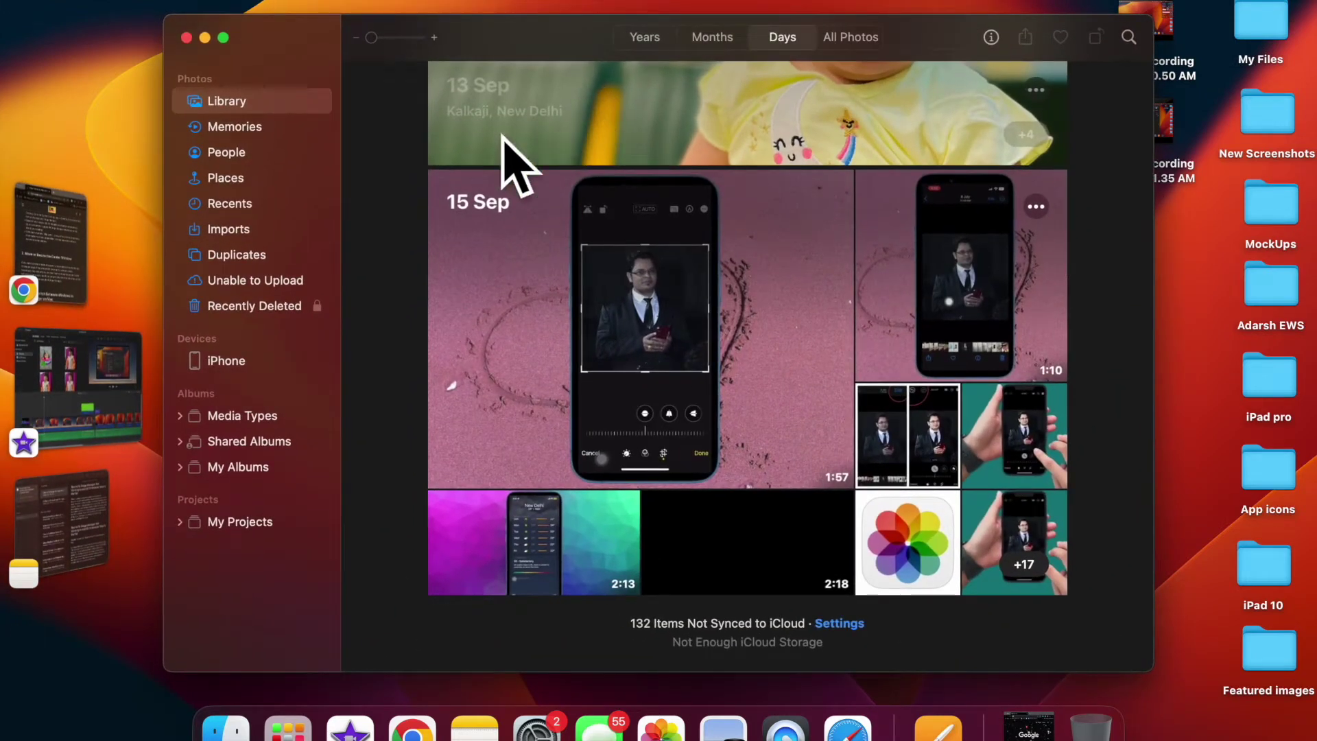
drag(499, 29, 541, 27)
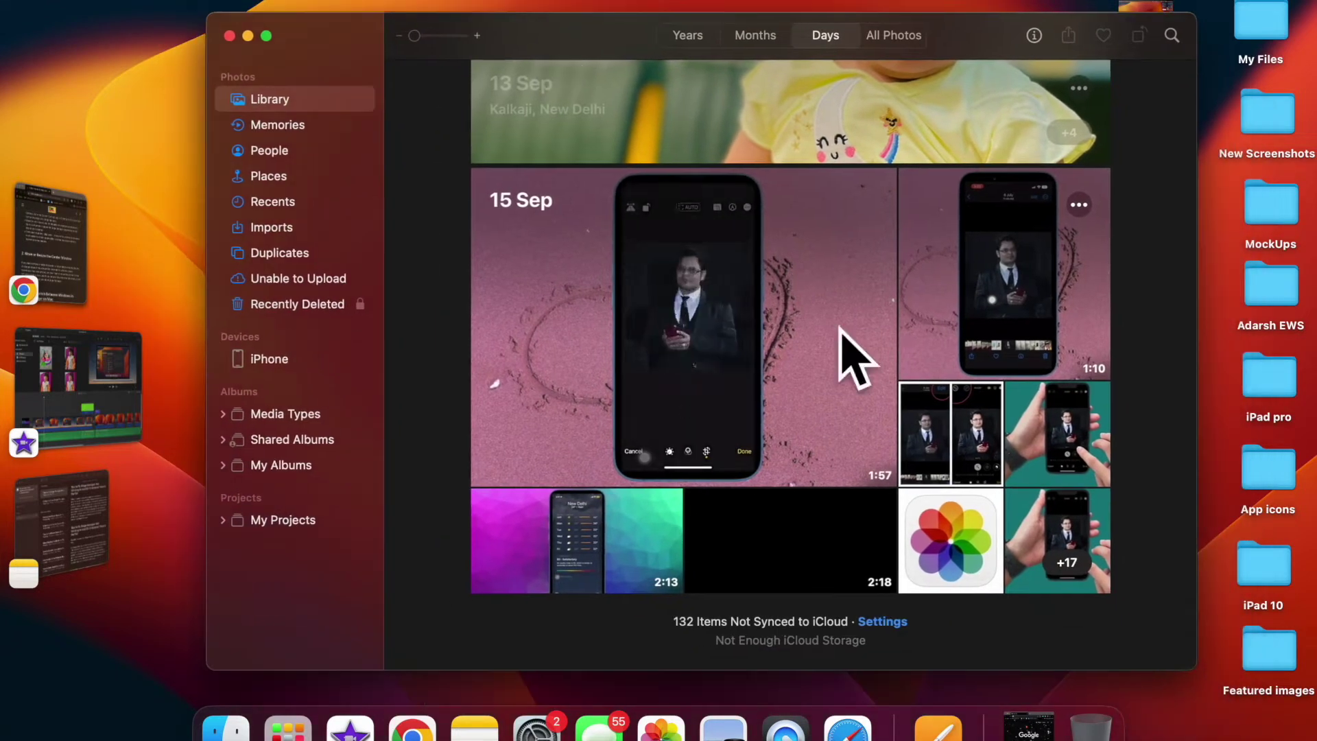
drag(1192, 666, 701, 474)
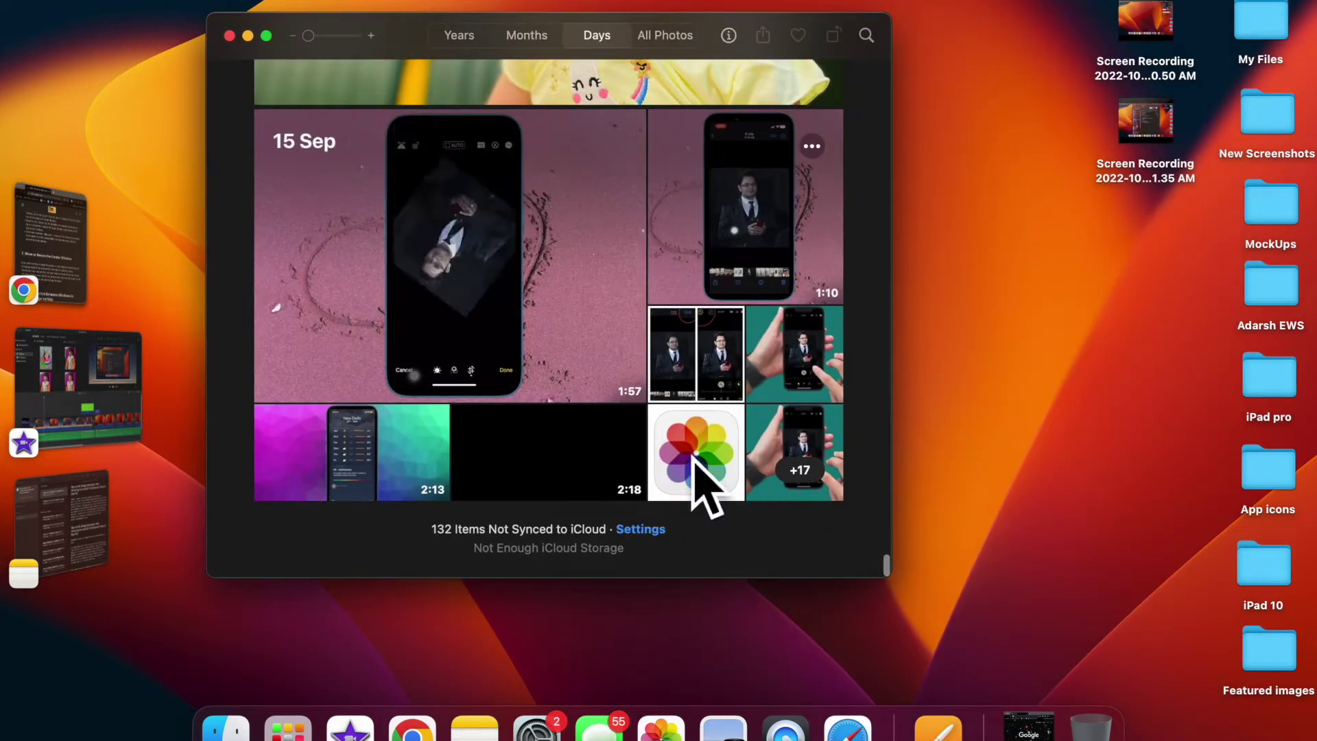
drag(896, 18, 846, 103)
Cycle repeatedly through the iMovie, Notes, Chrome YouTube and Photos windows from the strip
click(69, 397)
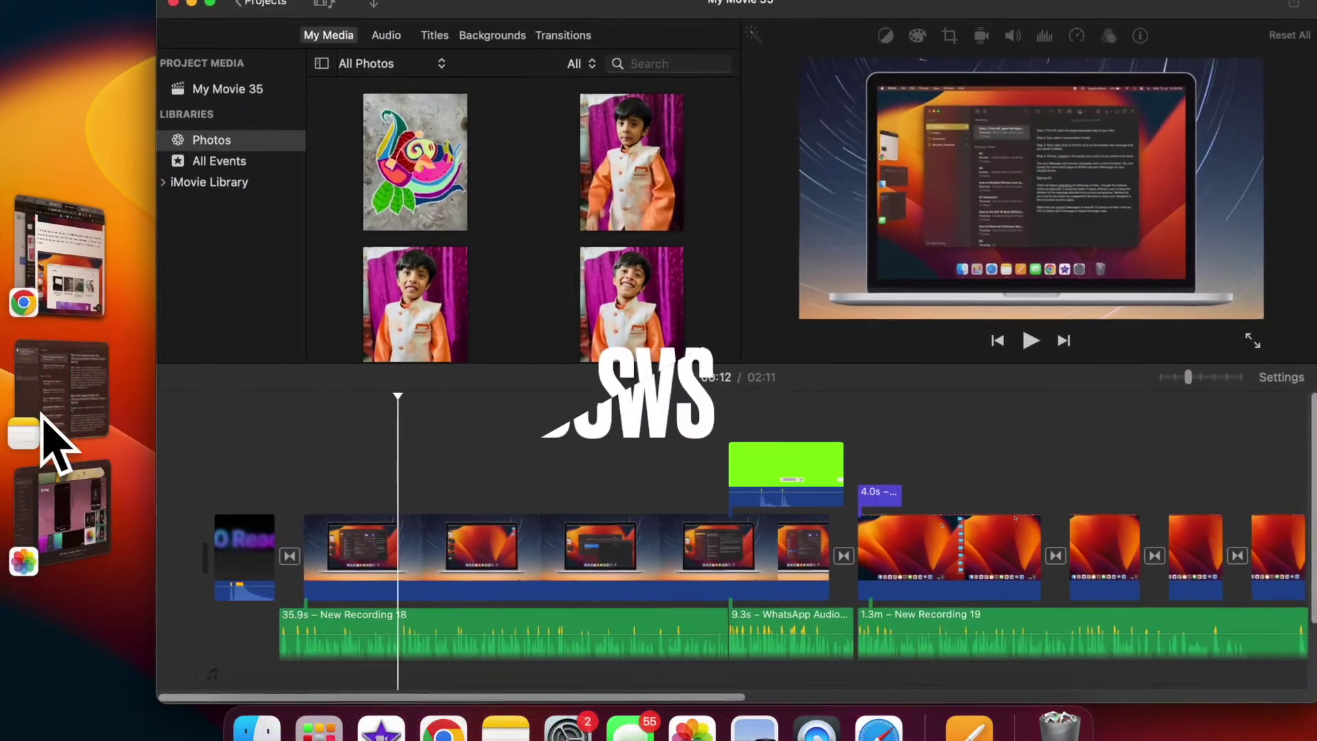
click(42, 415)
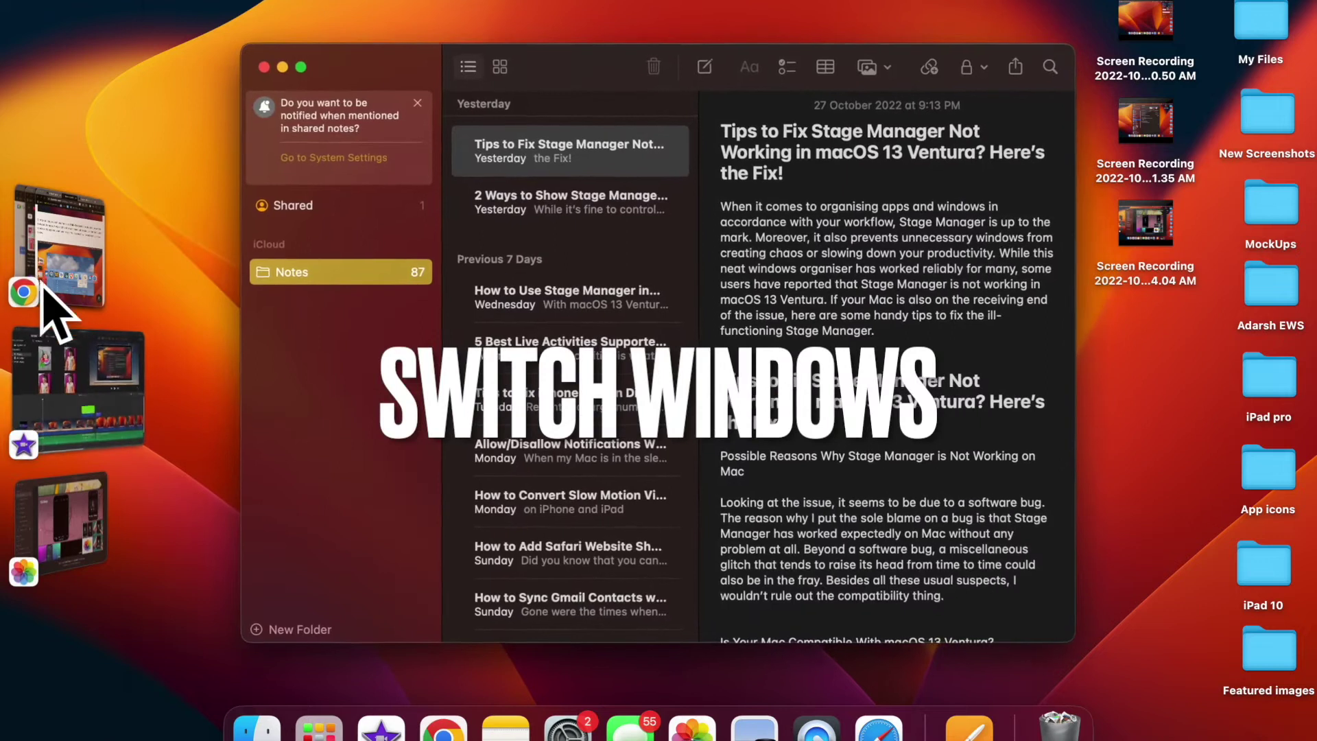
click(58, 391)
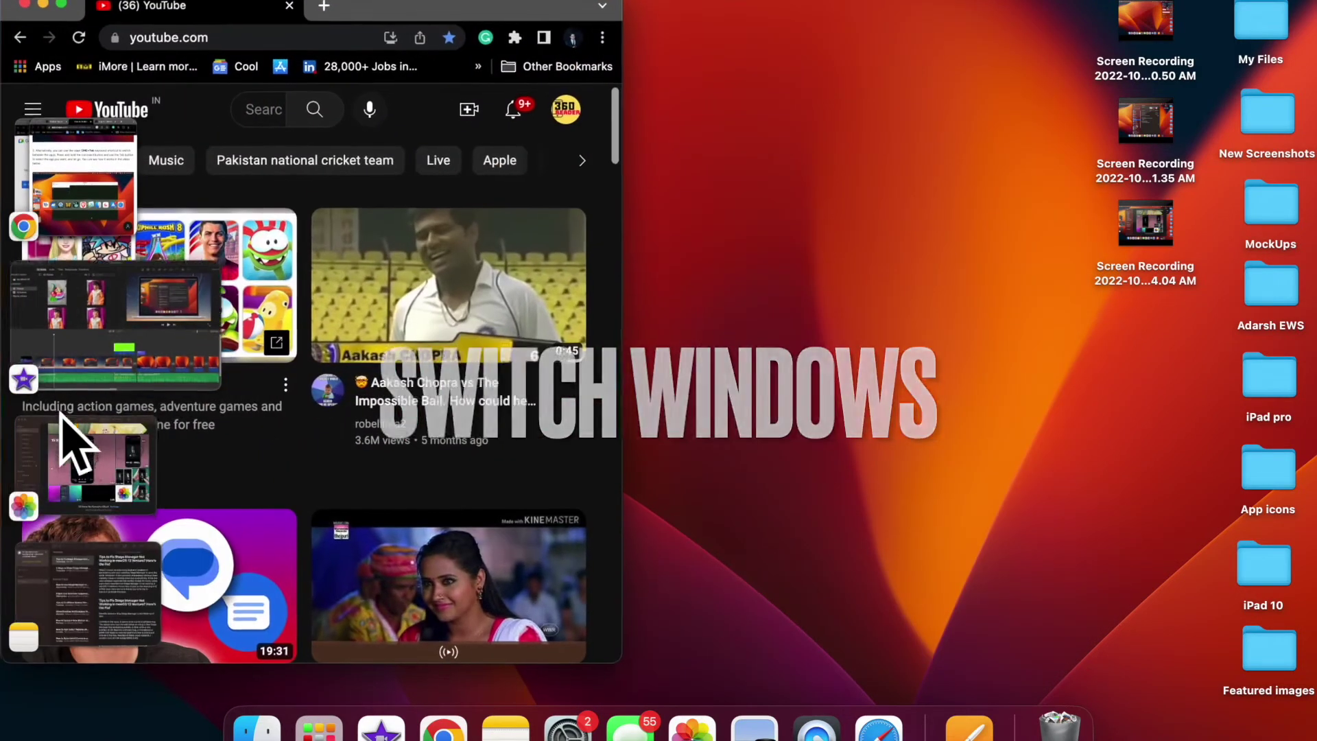
click(76, 470)
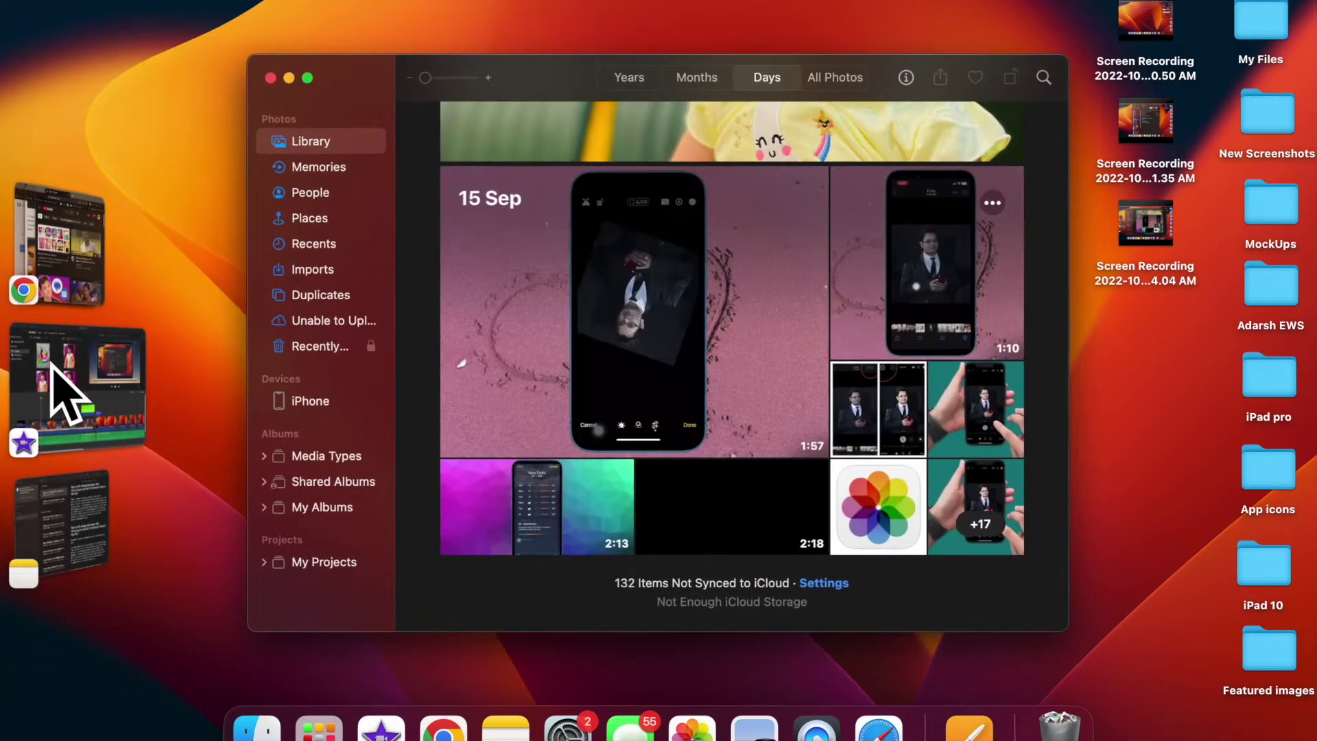
click(59, 397)
click(69, 532)
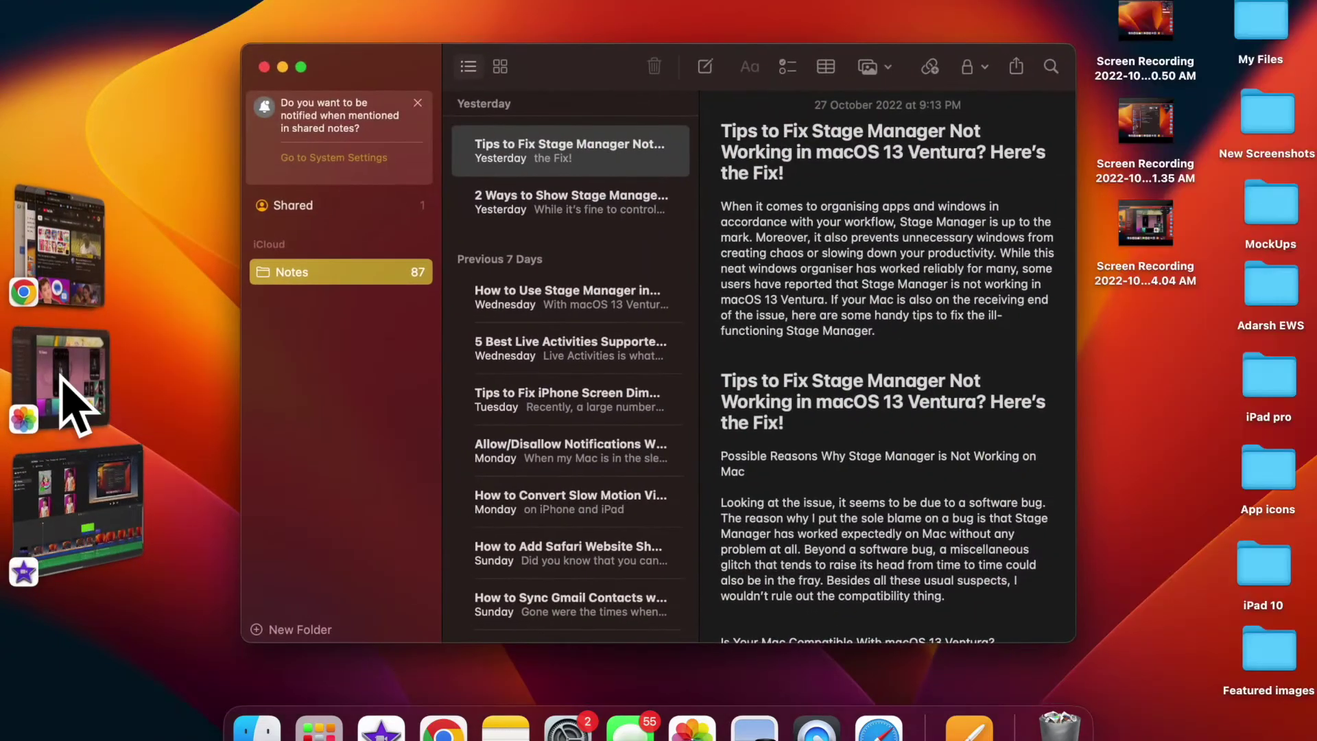
click(64, 397)
click(65, 281)
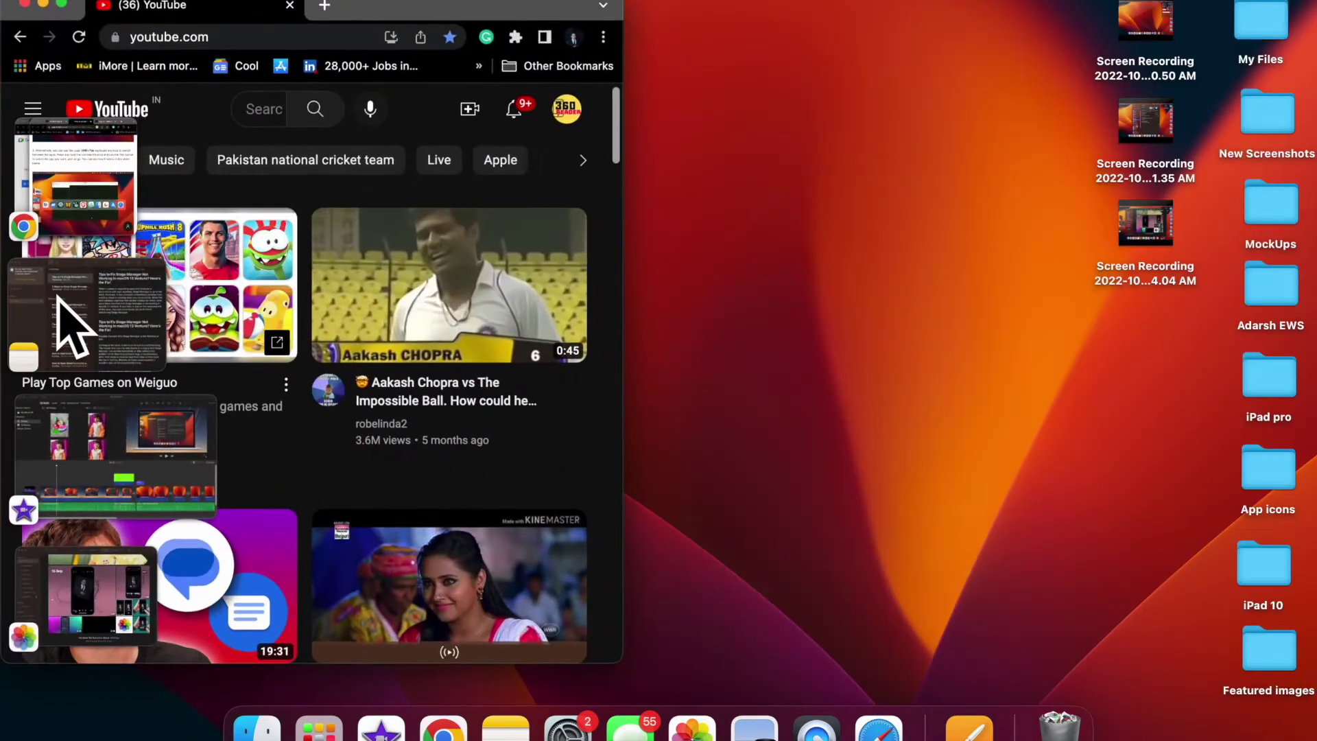
click(65, 320)
click(62, 336)
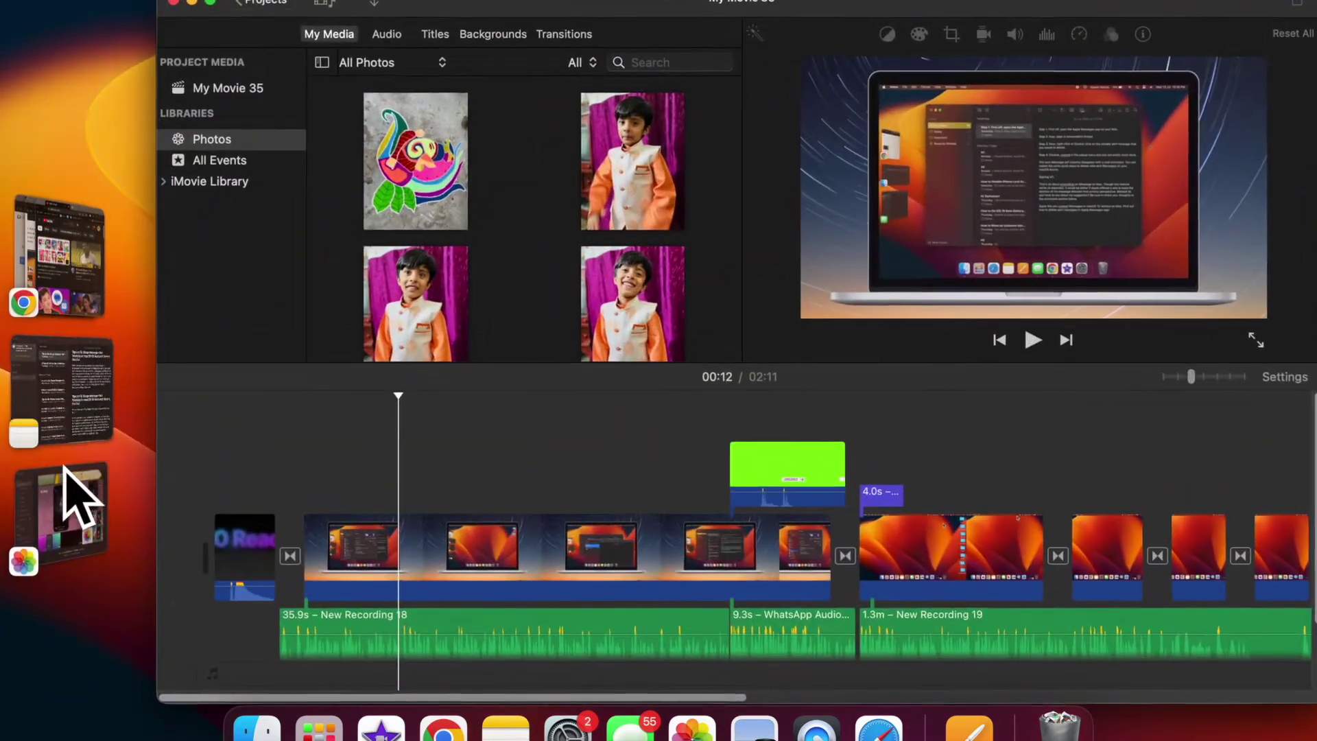
click(64, 468)
click(56, 406)
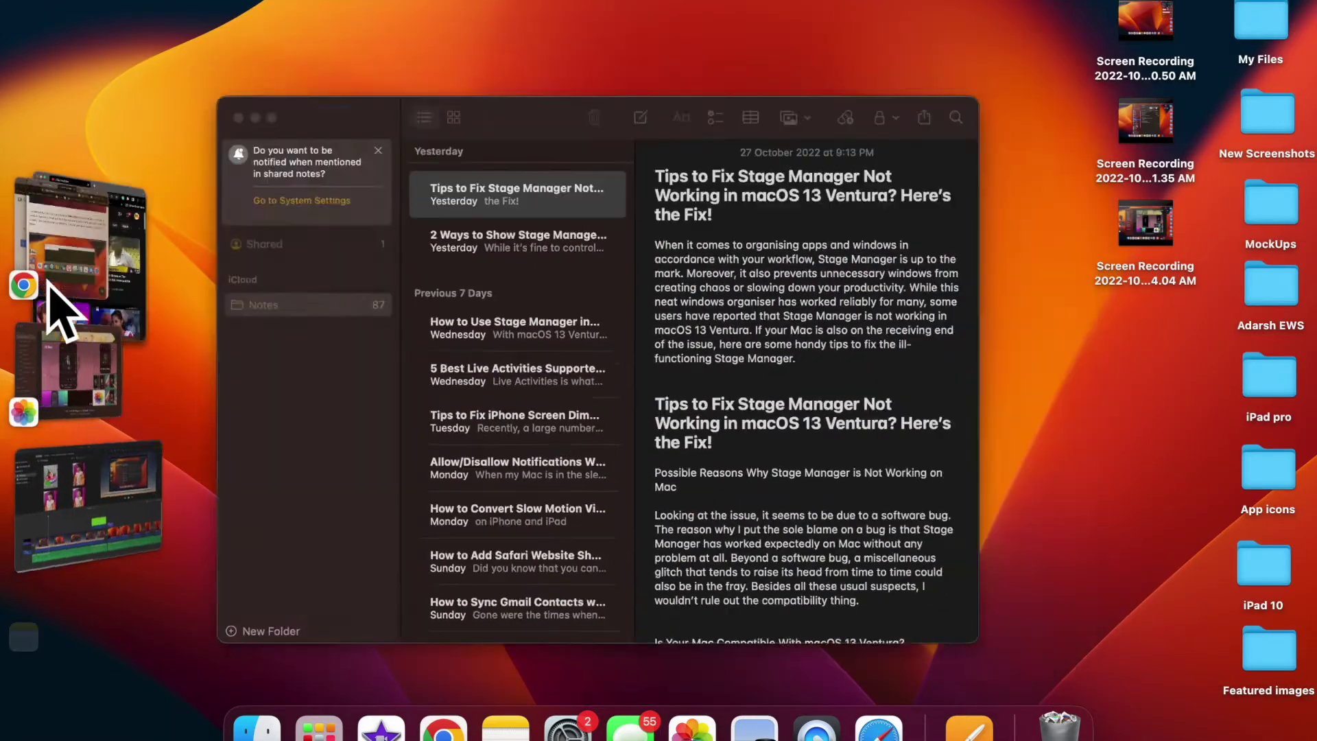
click(49, 284)
click(56, 336)
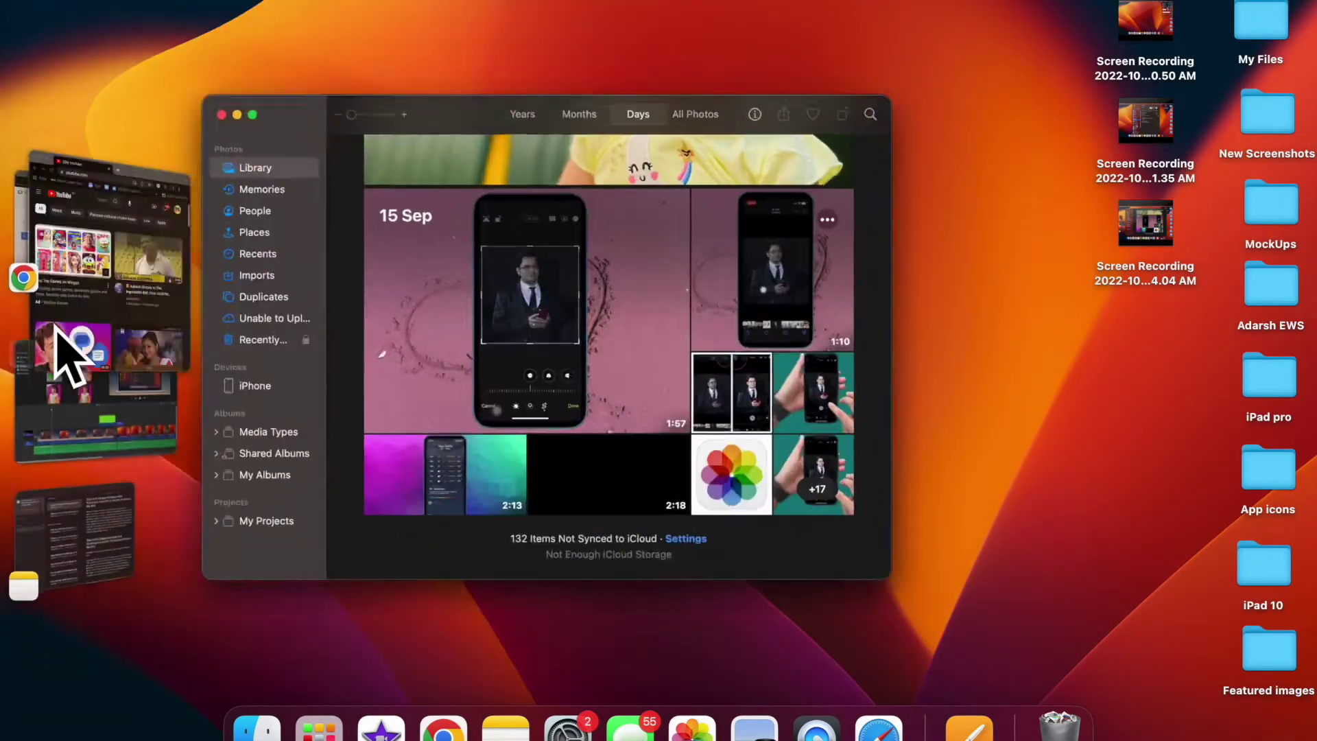
click(57, 374)
click(61, 504)
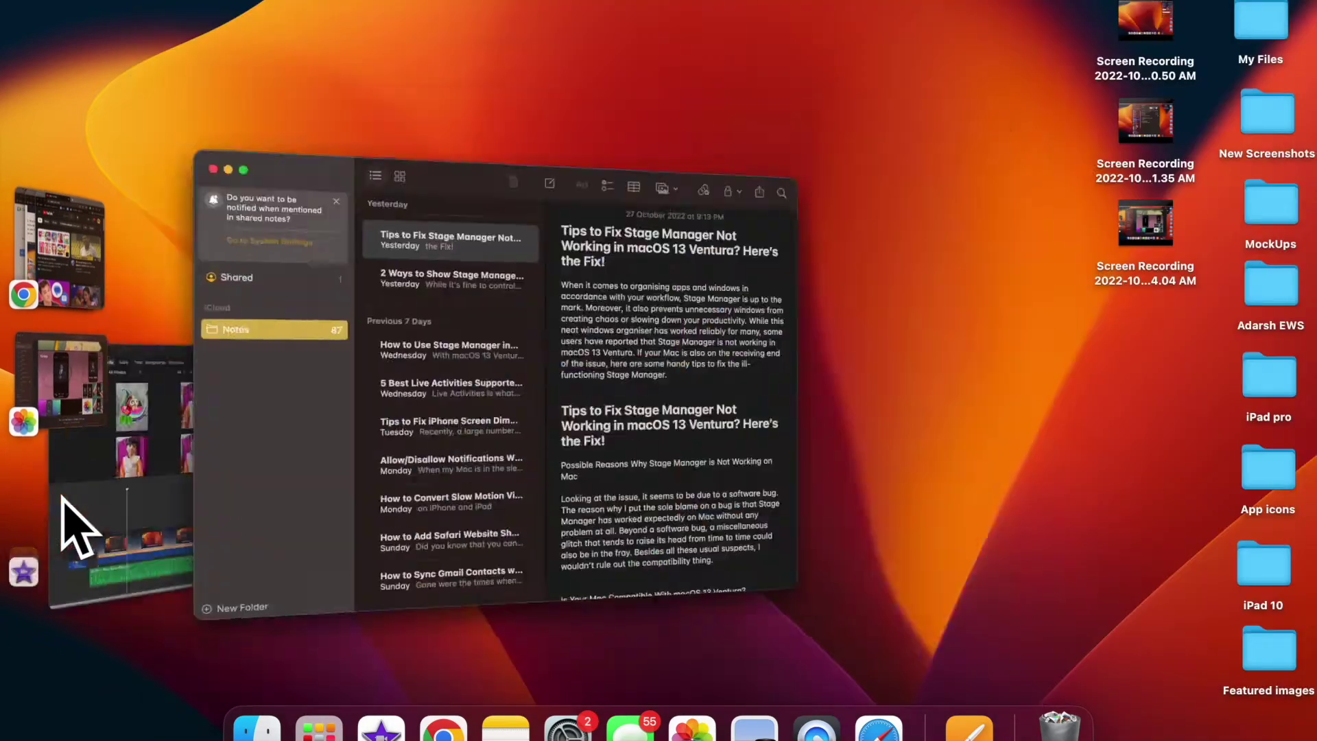
click(46, 392)
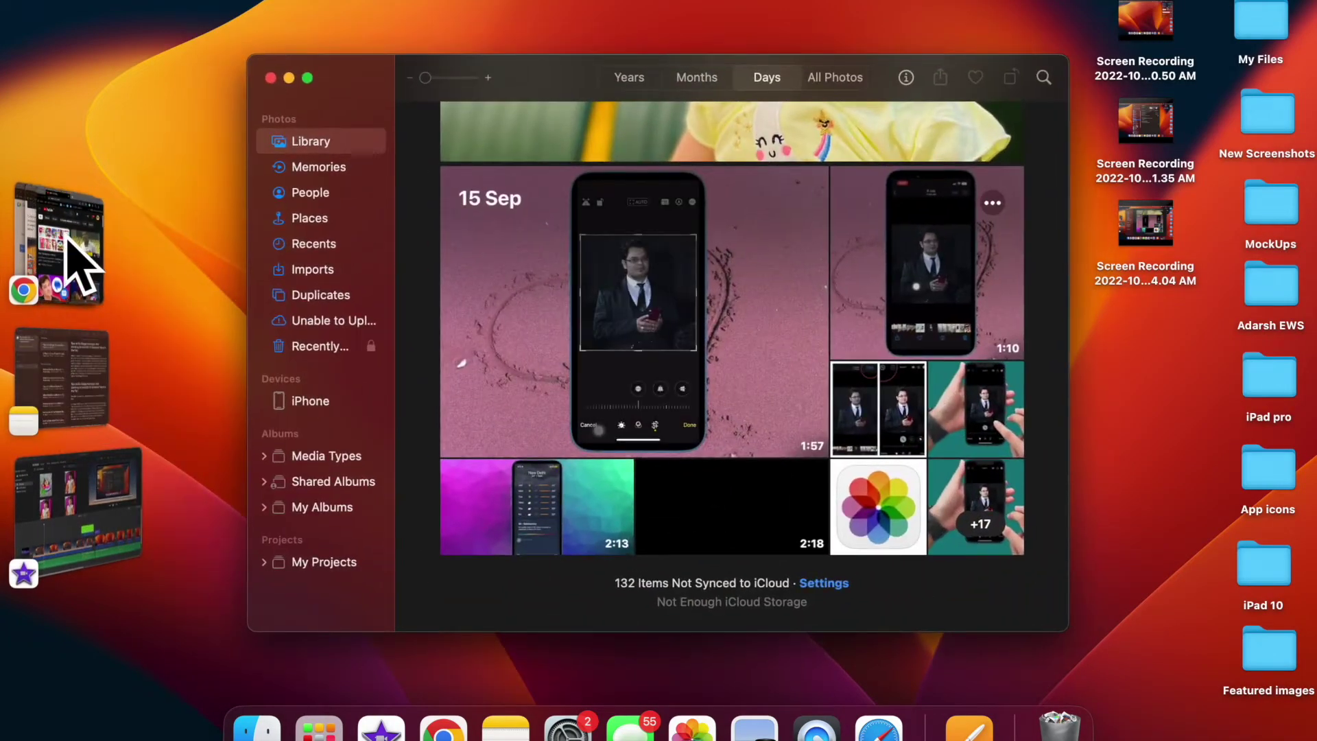
click(69, 259)
click(70, 354)
click(65, 396)
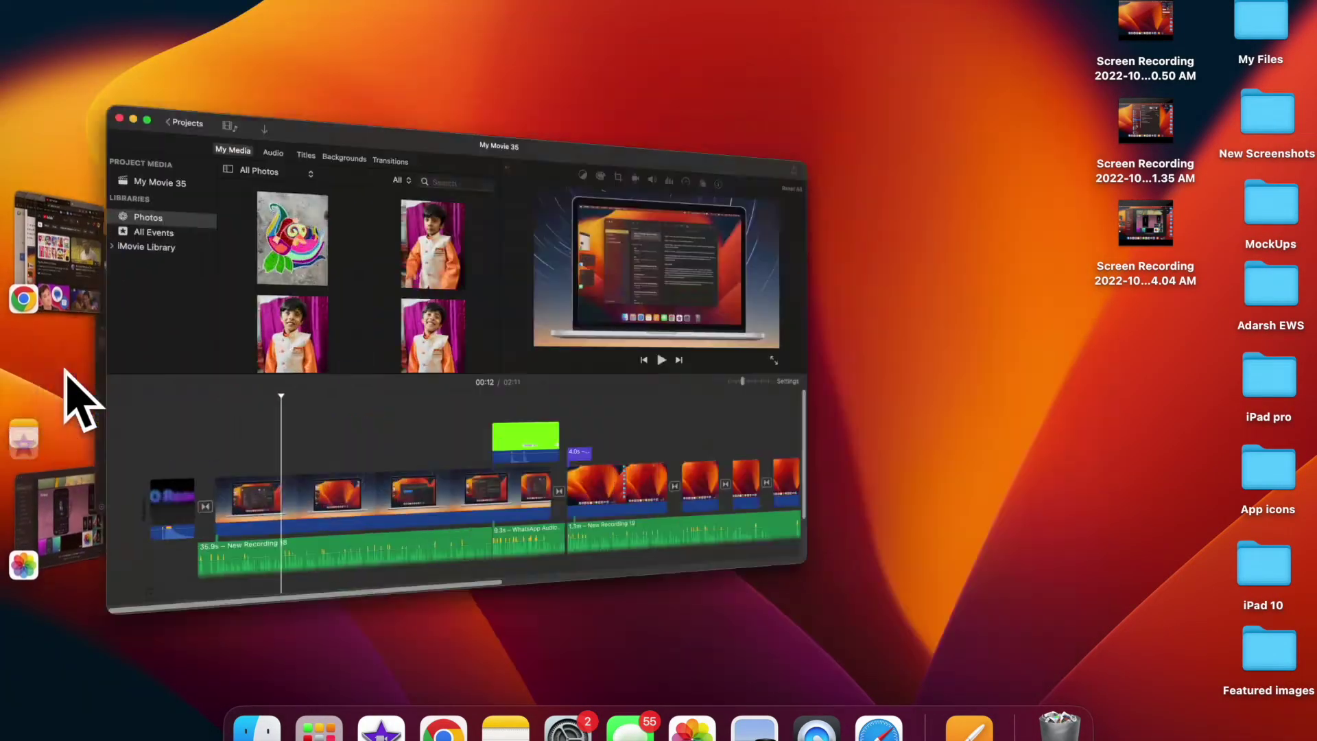
click(69, 522)
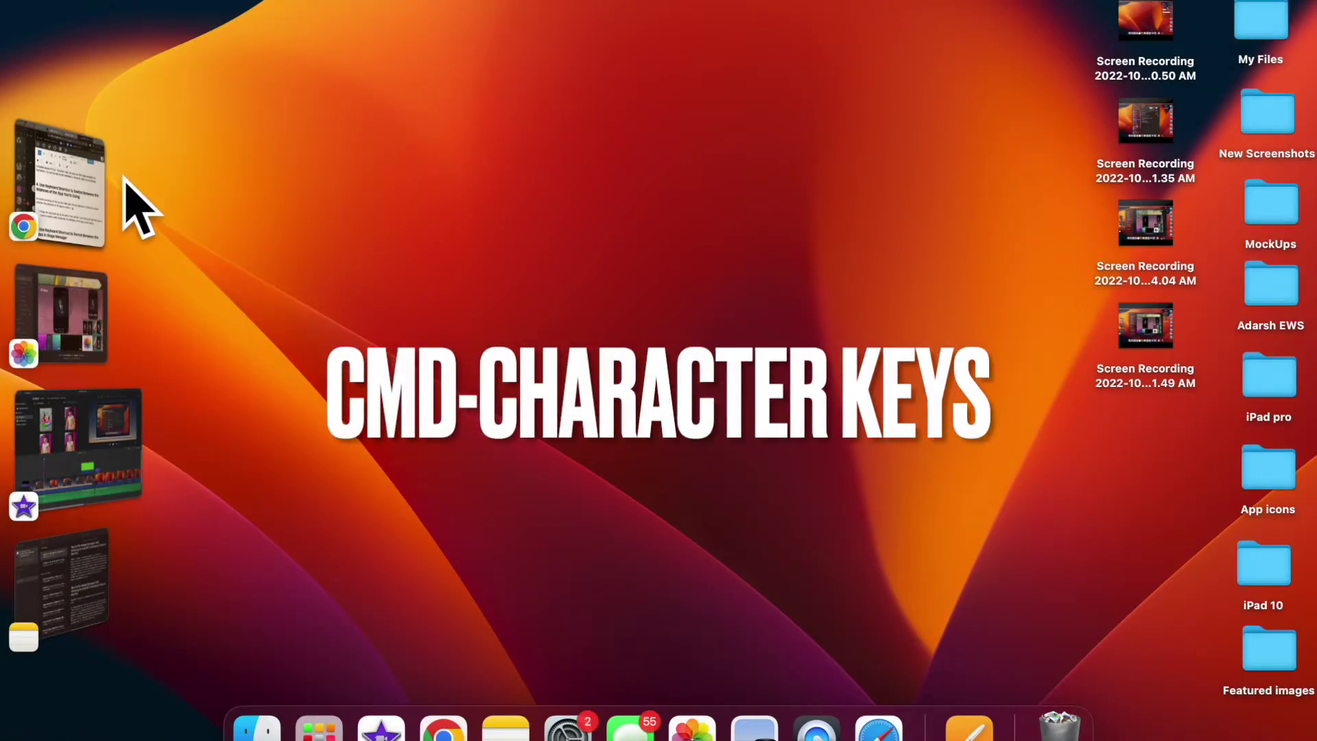
Flip through the stacked Chrome windows with Cmd+`, then Cmd+Tab over to Photos
click(69, 213)
key(super+grave)
key(super+grave)
key(super+grave)
key(super+grave)
key(super+grave)
key(super+grave)
key(super+grave)
key(super+grave)
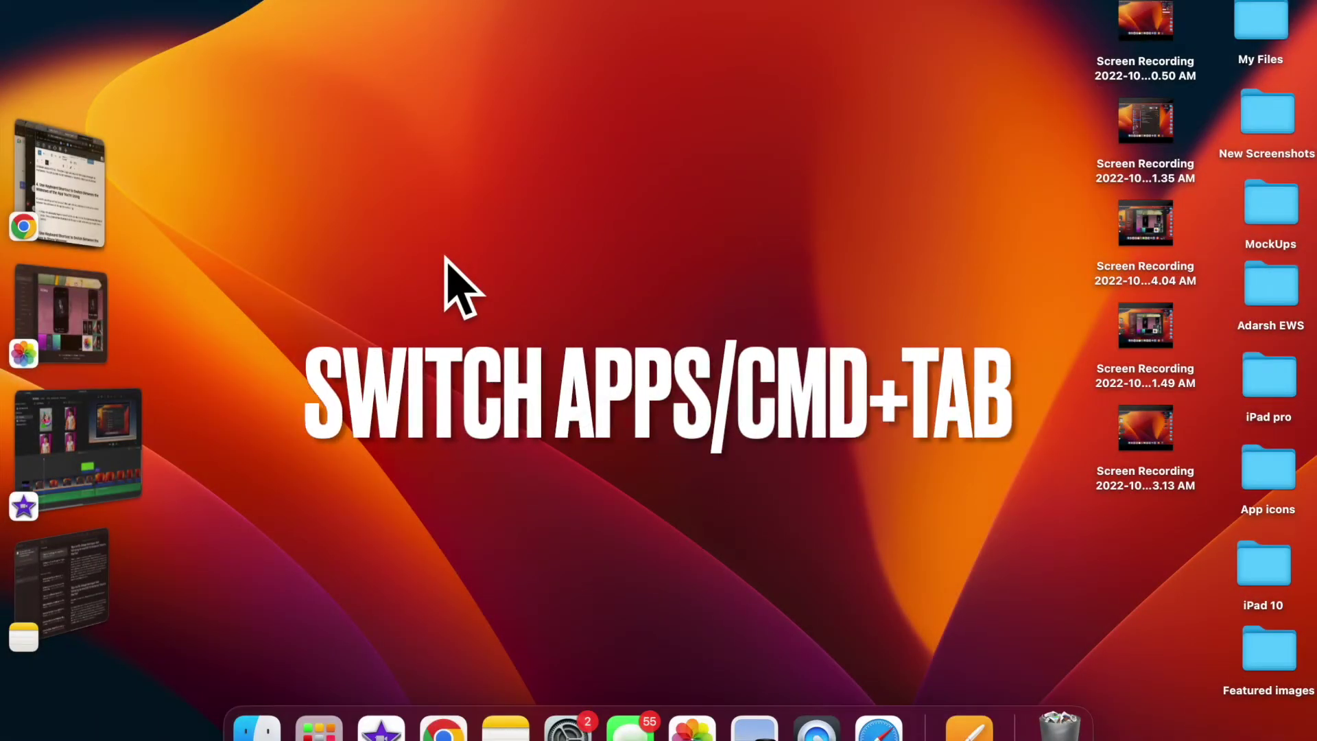
key(super+Tab)
key(super+Tab)
key(super+Tab)
key(super+Tab)
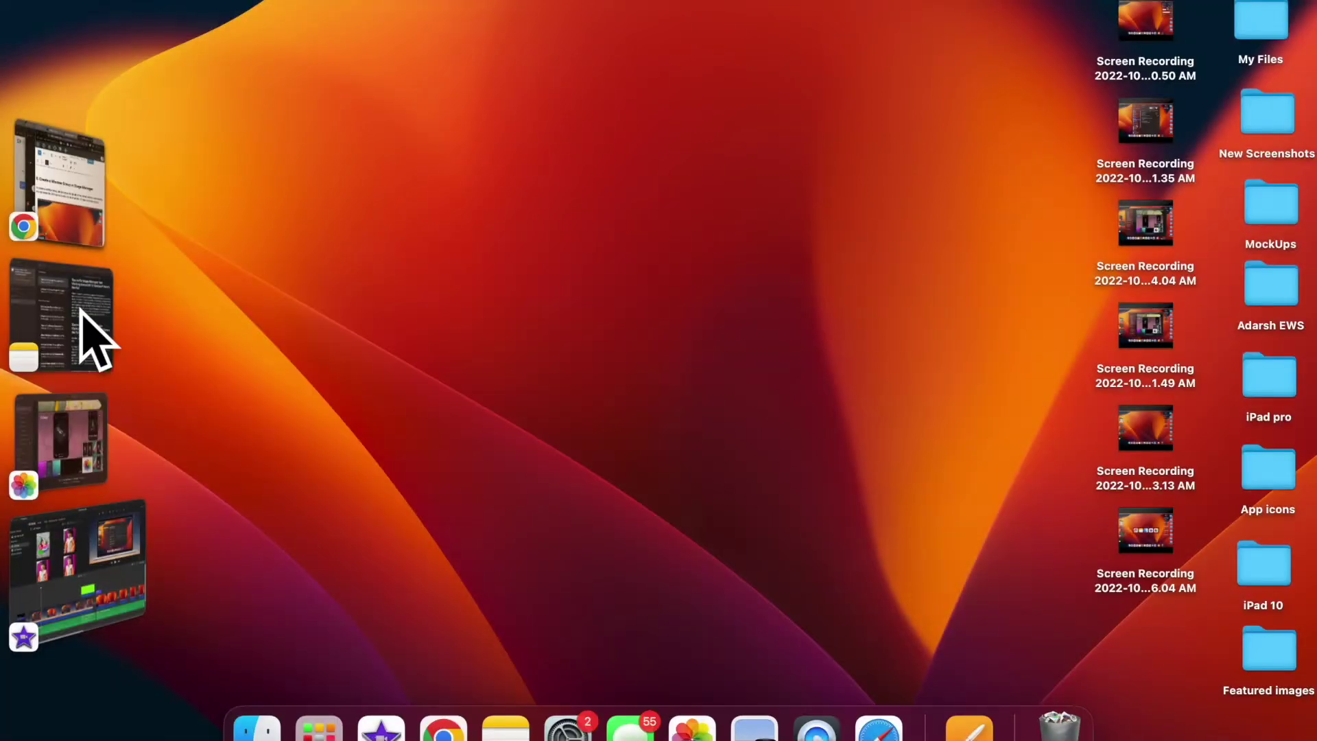
Put Notes on stage, add Photos and iMovie to its group, and keep Notes in front
click(81, 319)
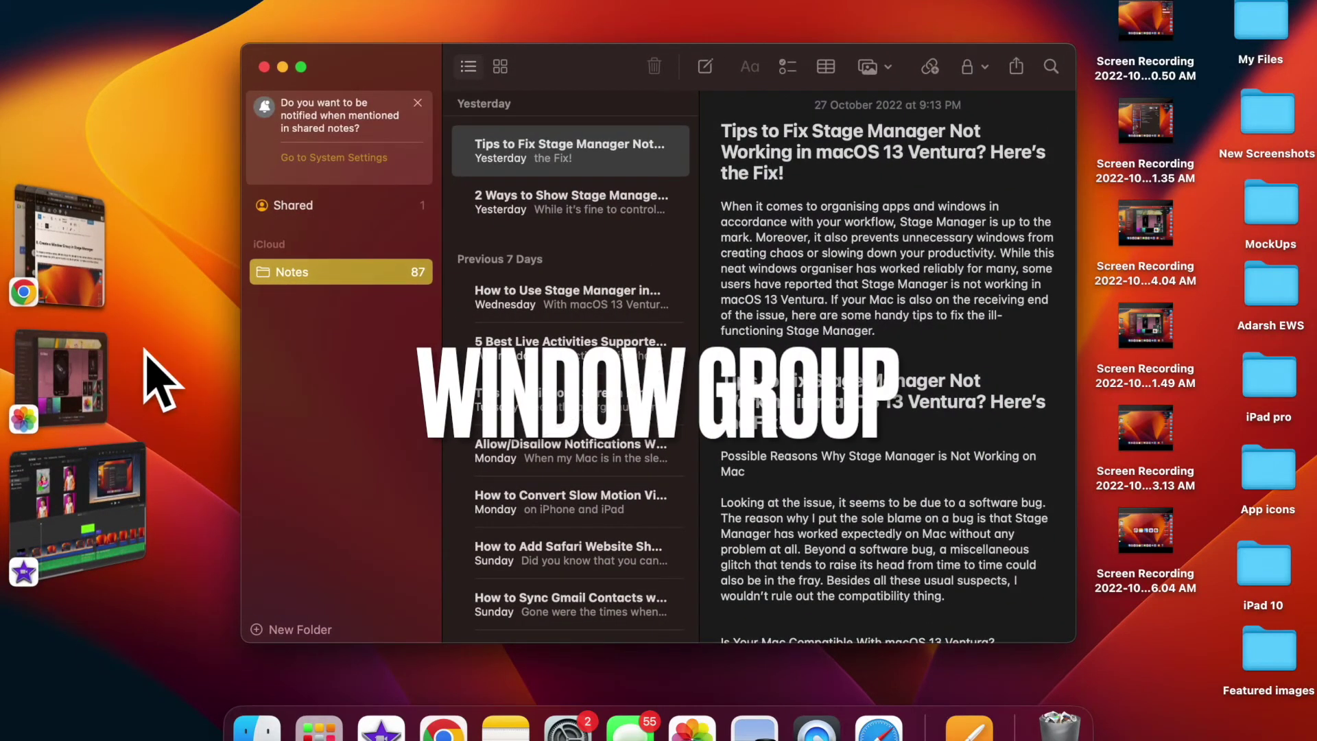
drag(69, 361, 639, 268)
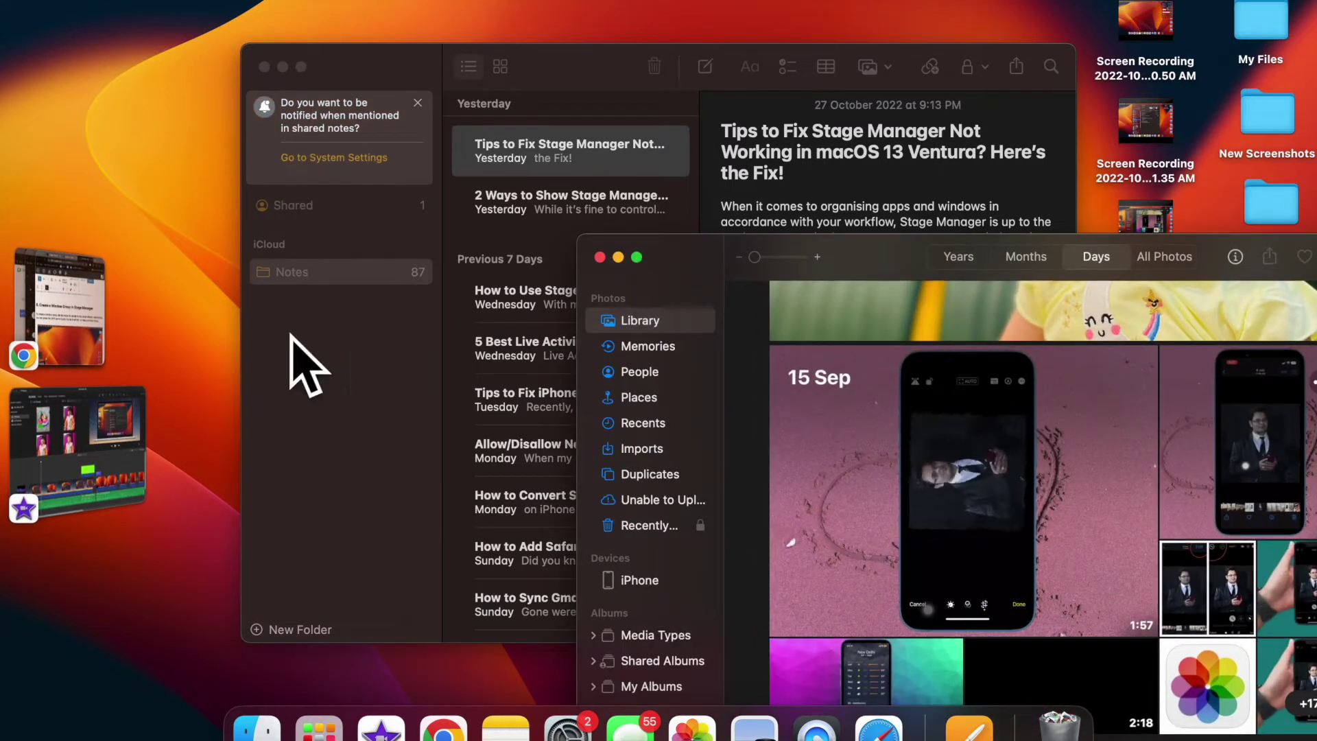
drag(65, 442, 465, 278)
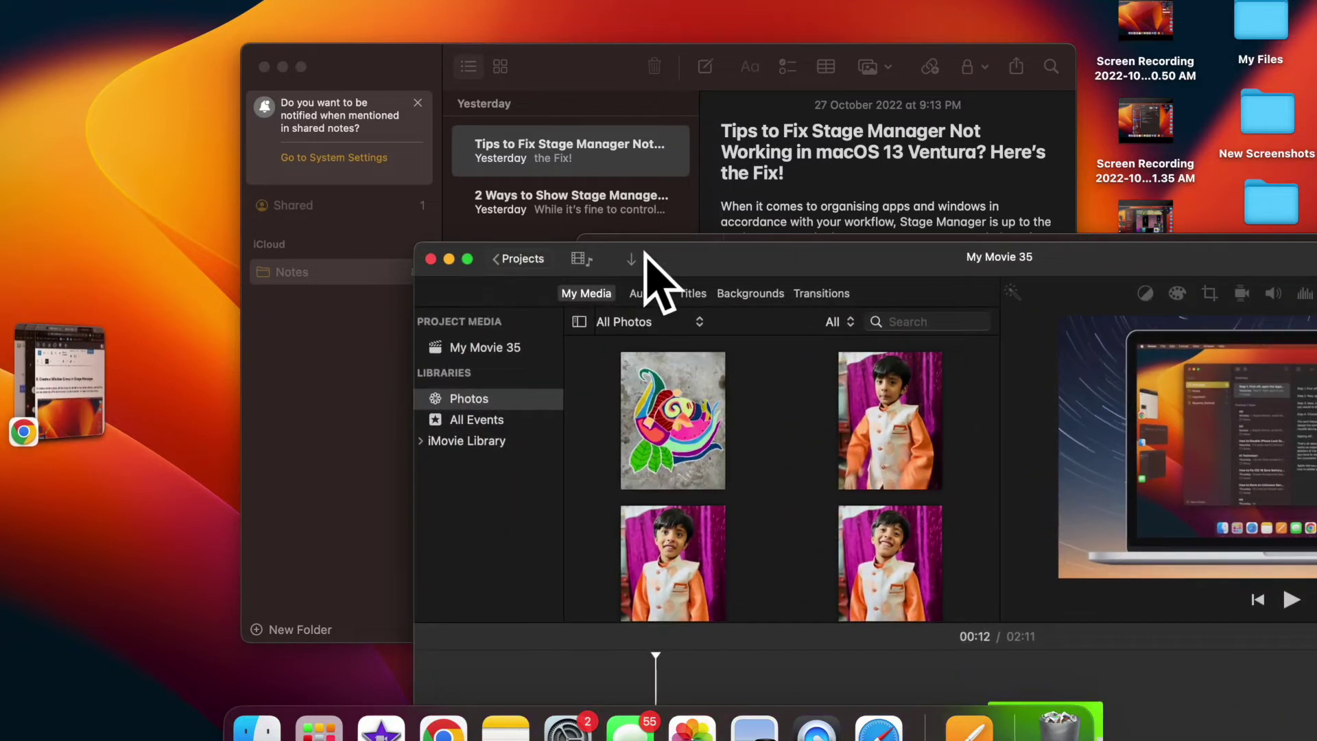
click(778, 180)
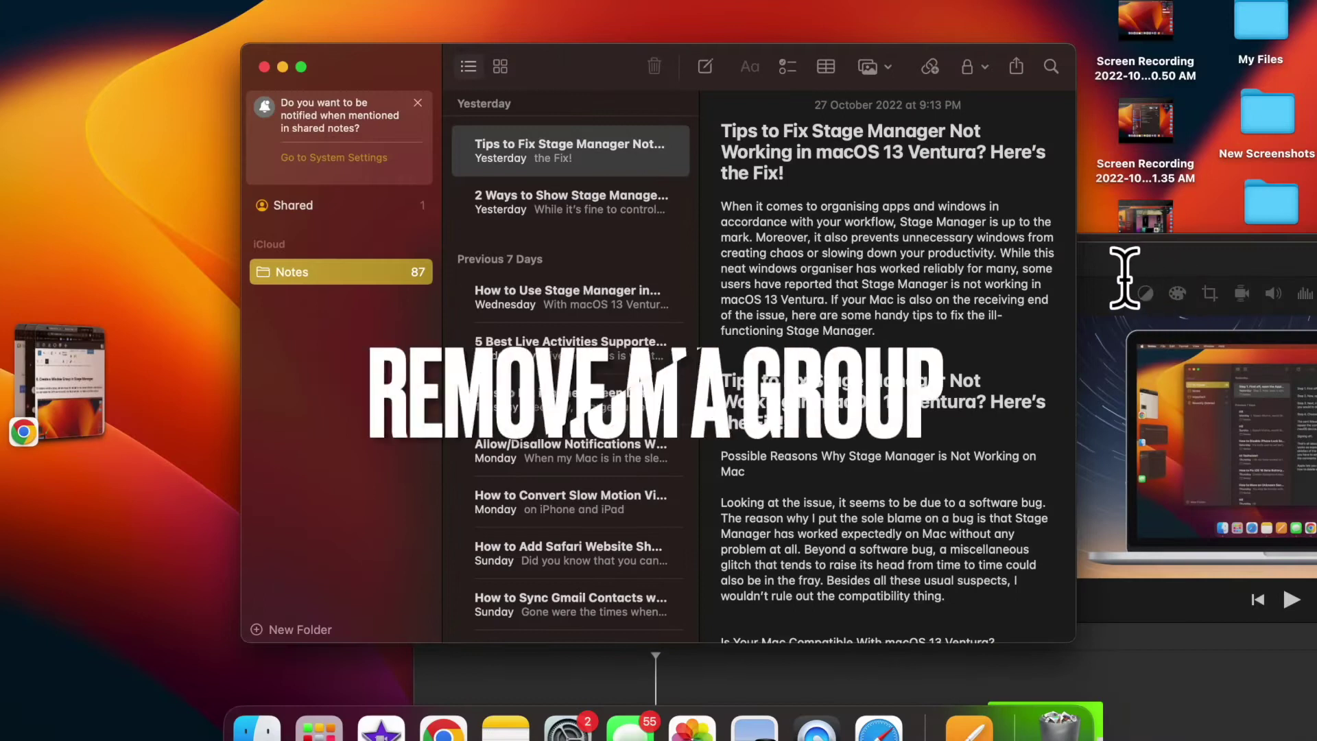
Bring iMovie, then Photos to the front, and drag Photos out of the group into the strip
click(1128, 278)
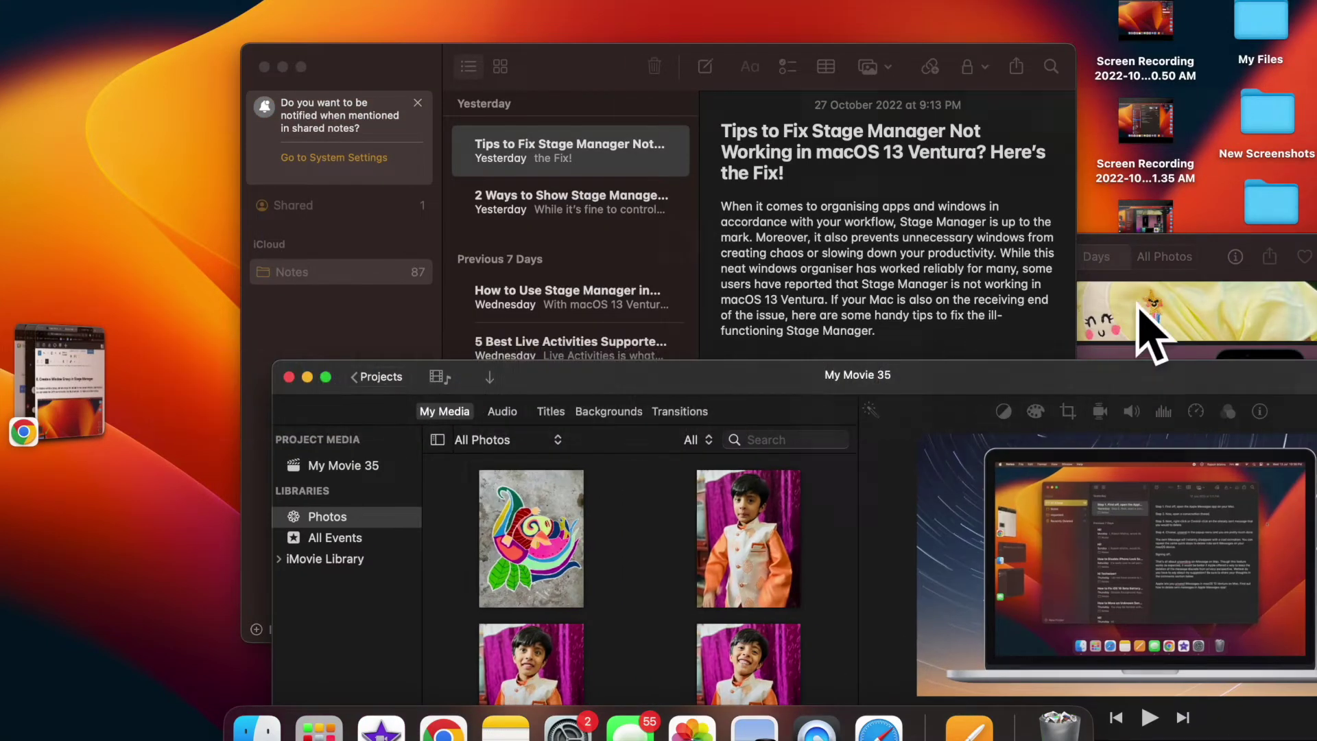
click(1152, 332)
drag(718, 59, 82, 471)
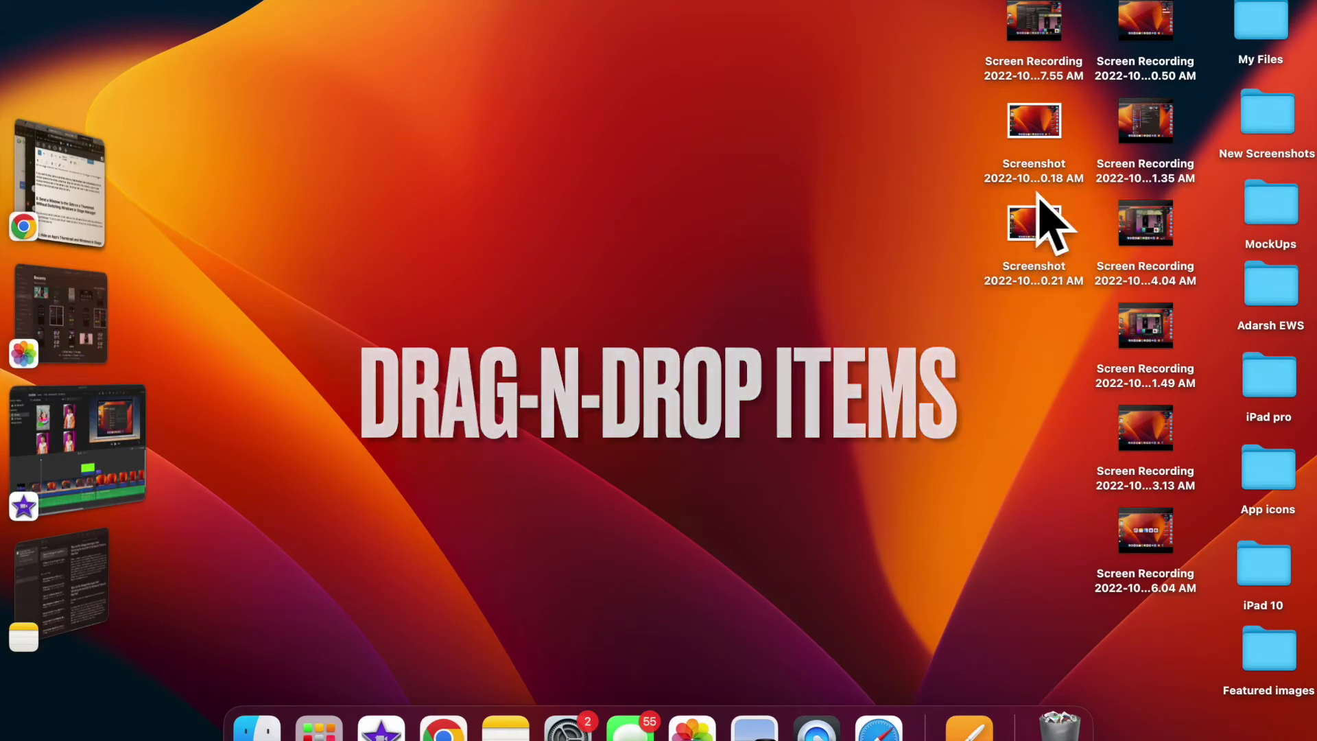
Drop the desktop screenshot into iMovie's media browser via its strip thumbnail, then restore iMovie to centre stage
drag(799, 269, 825, 516)
drag(795, 385, 672, 332)
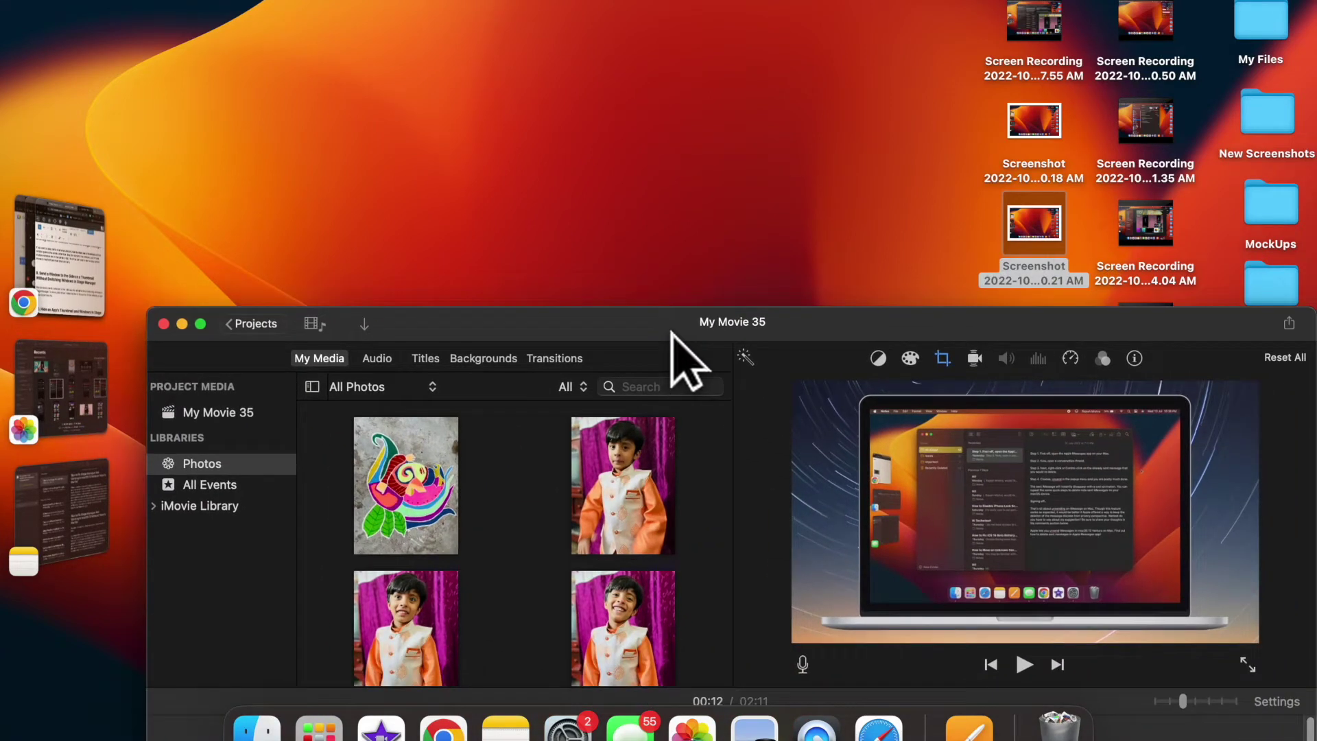
click(181, 323)
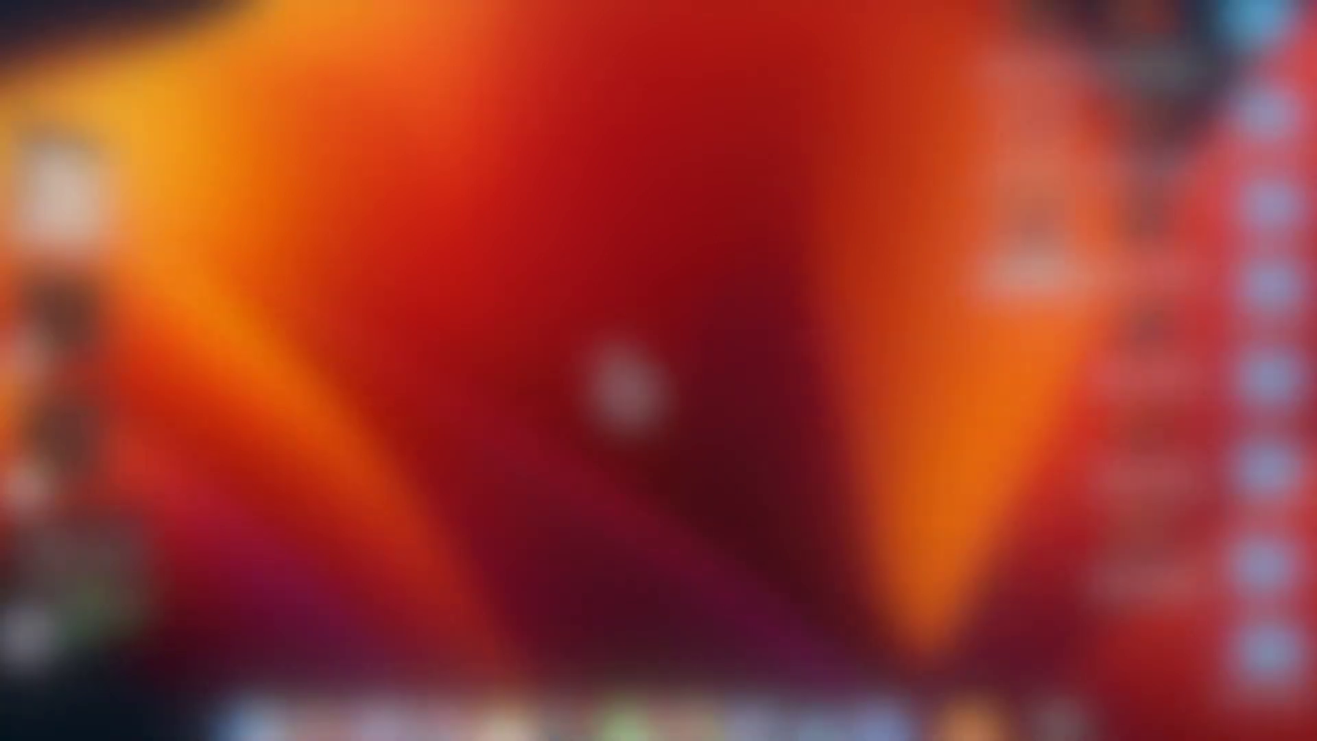
drag(1034, 223, 72, 563)
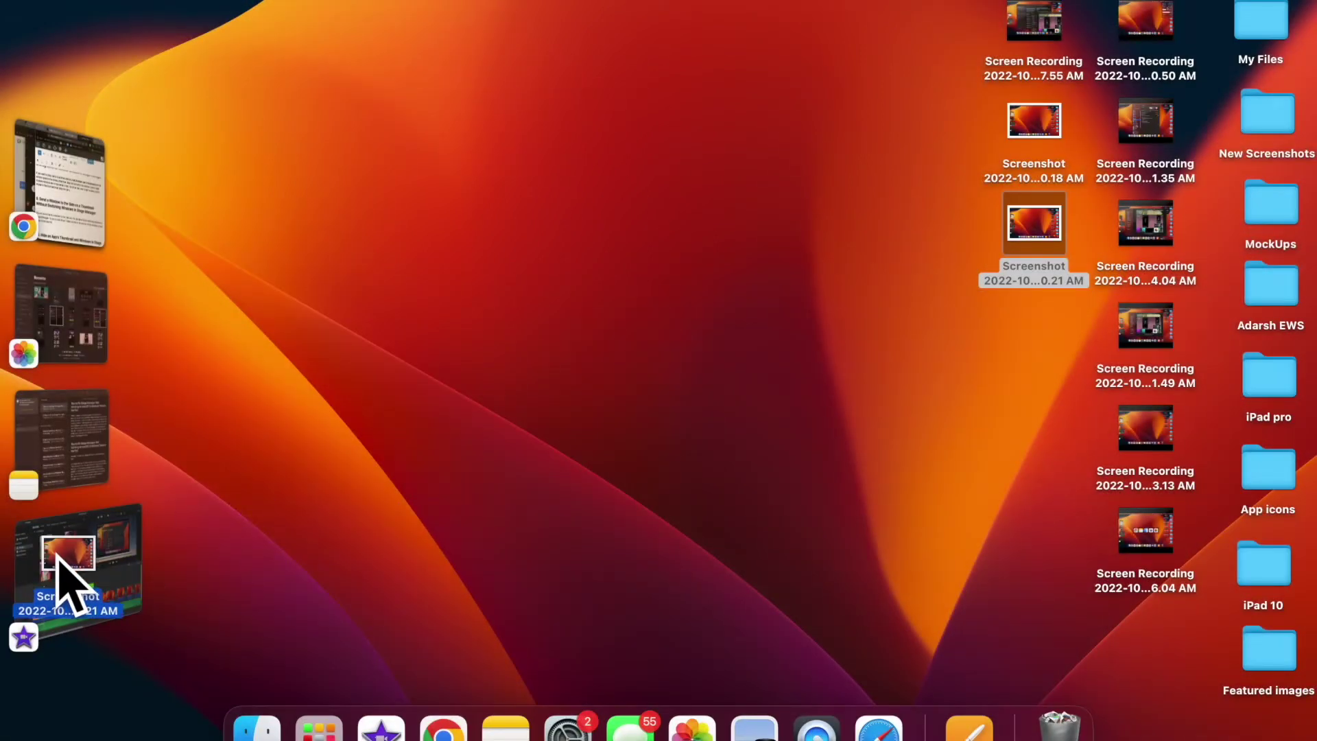
drag(57, 561, 736, 571)
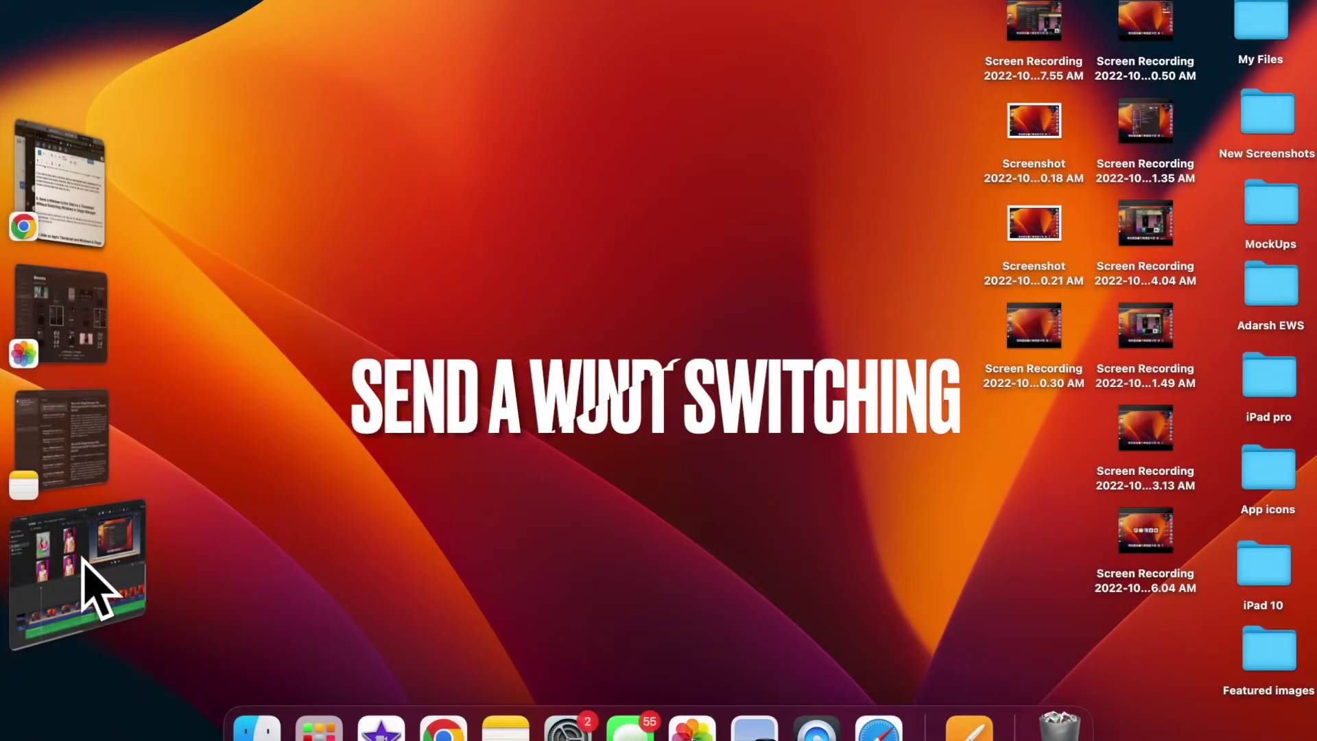
click(83, 559)
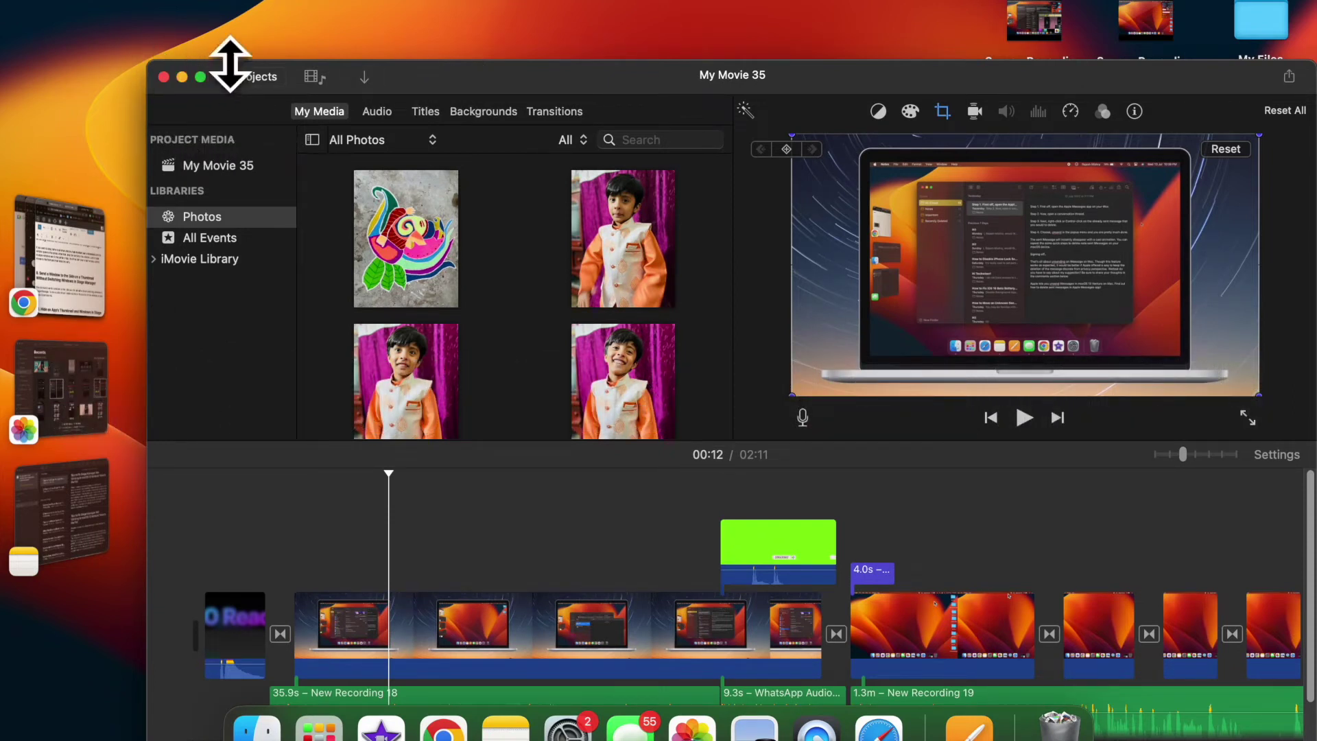
Minimise iMovie, Chrome's WordPress editor and Photos to the strip in turn, recalling each from its thumbnail
click(182, 77)
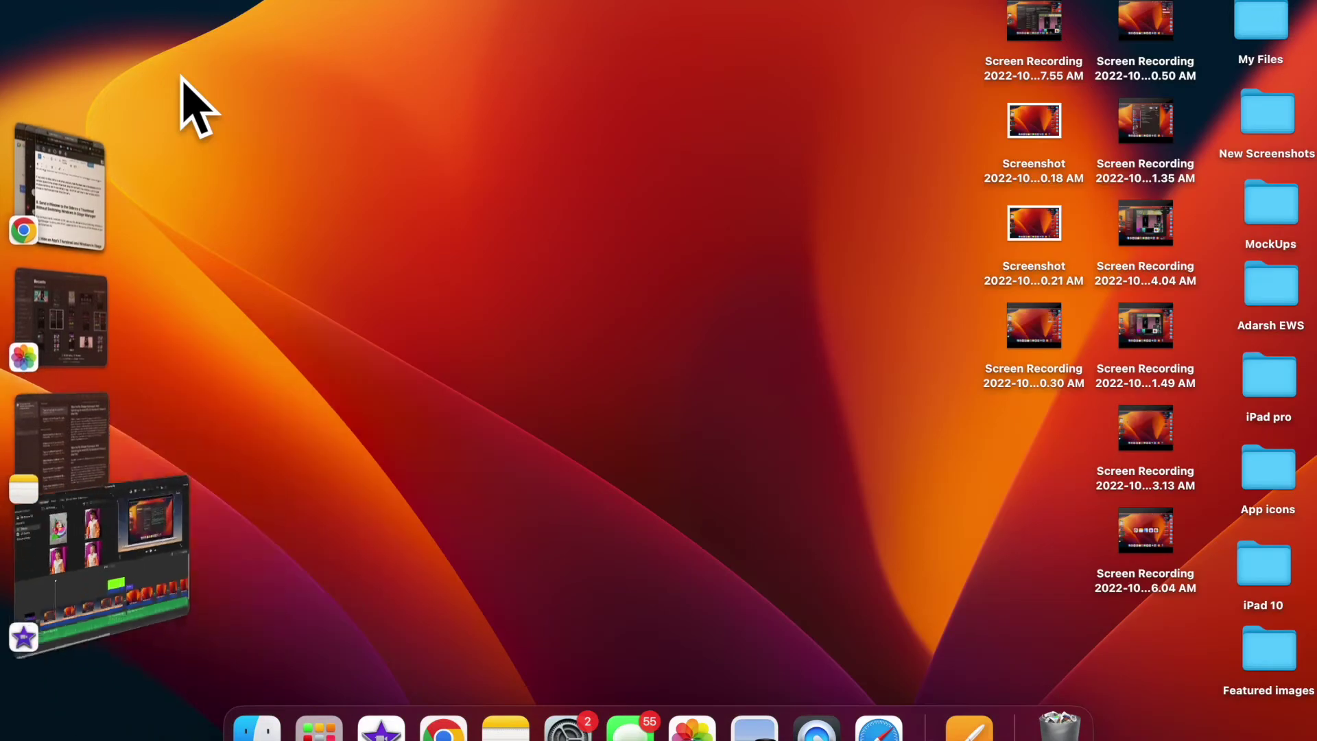
click(73, 219)
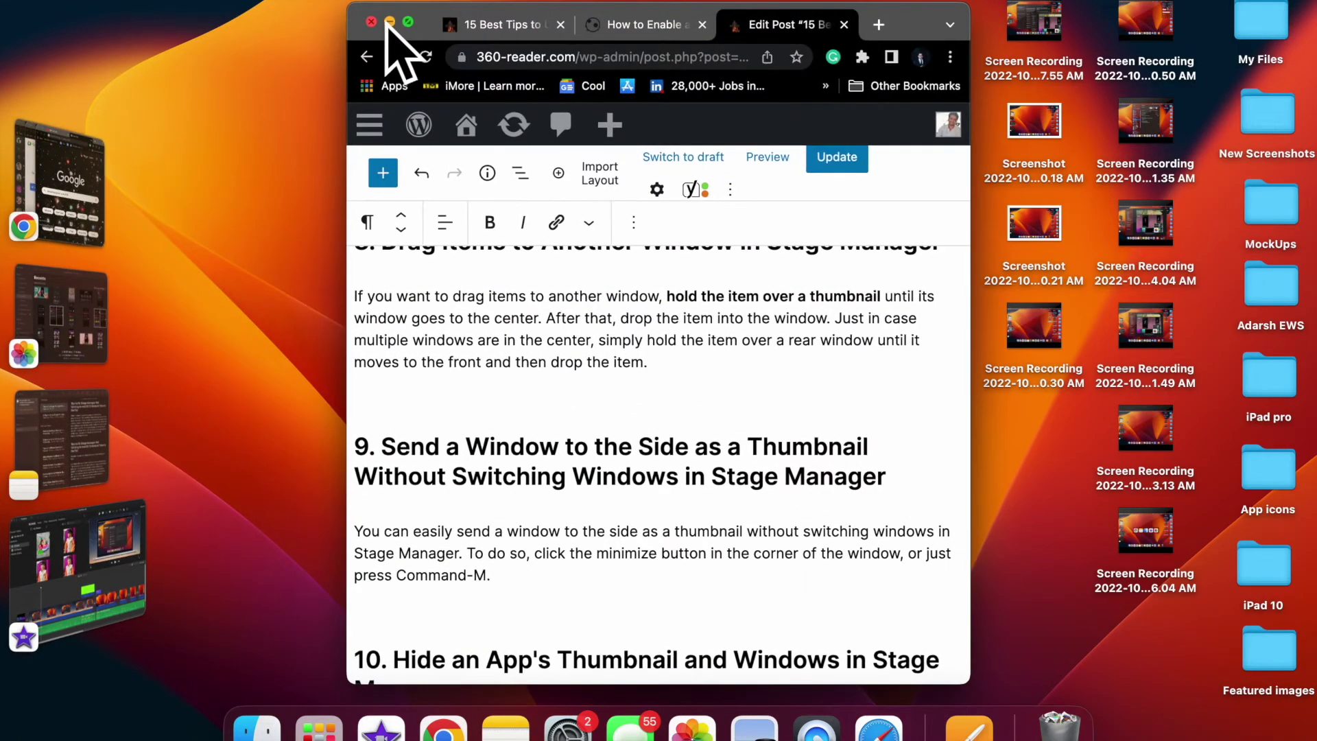
click(389, 22)
click(64, 332)
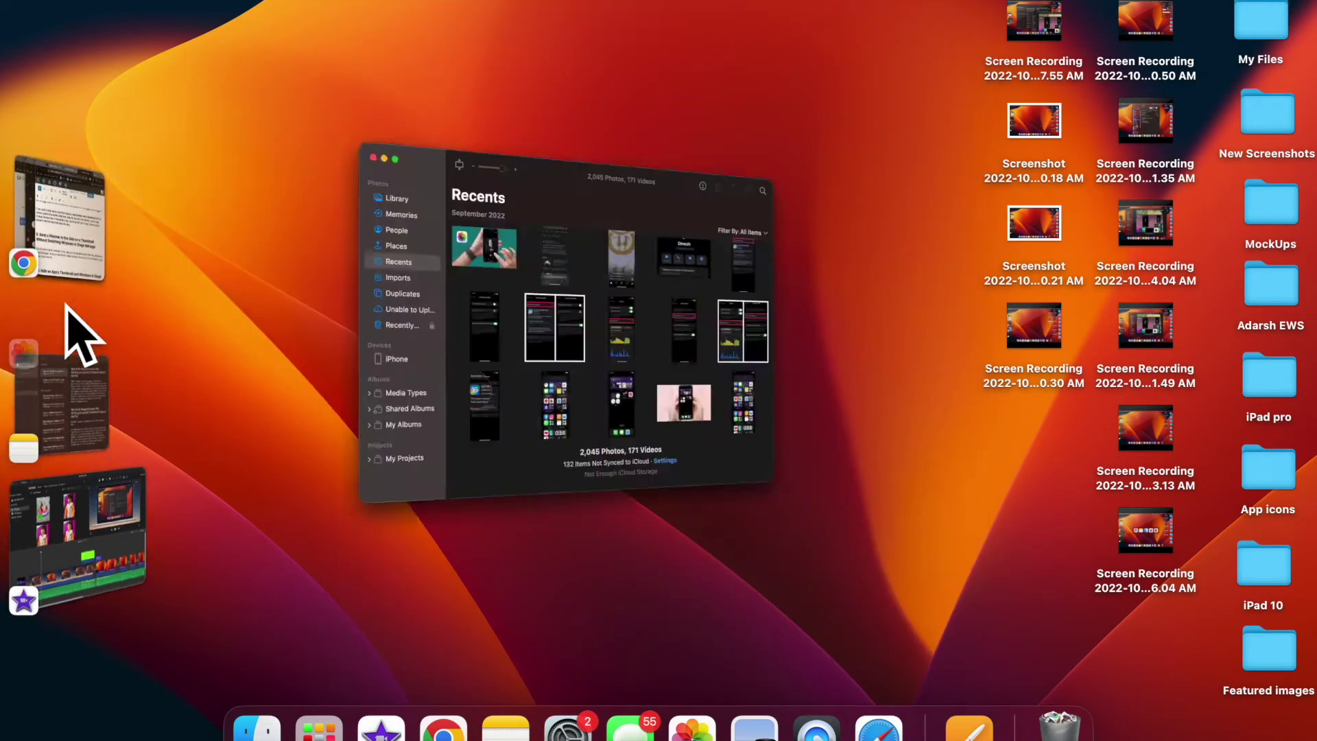
click(642, 64)
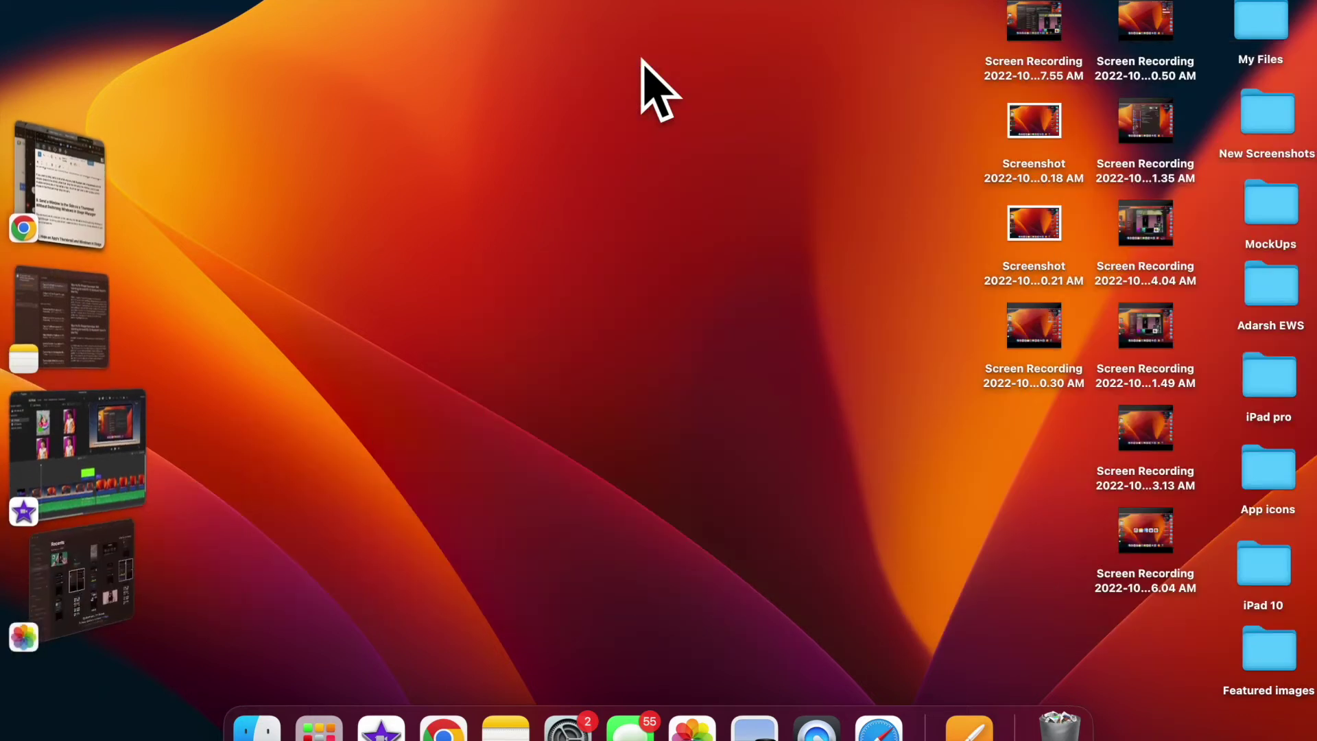
click(69, 428)
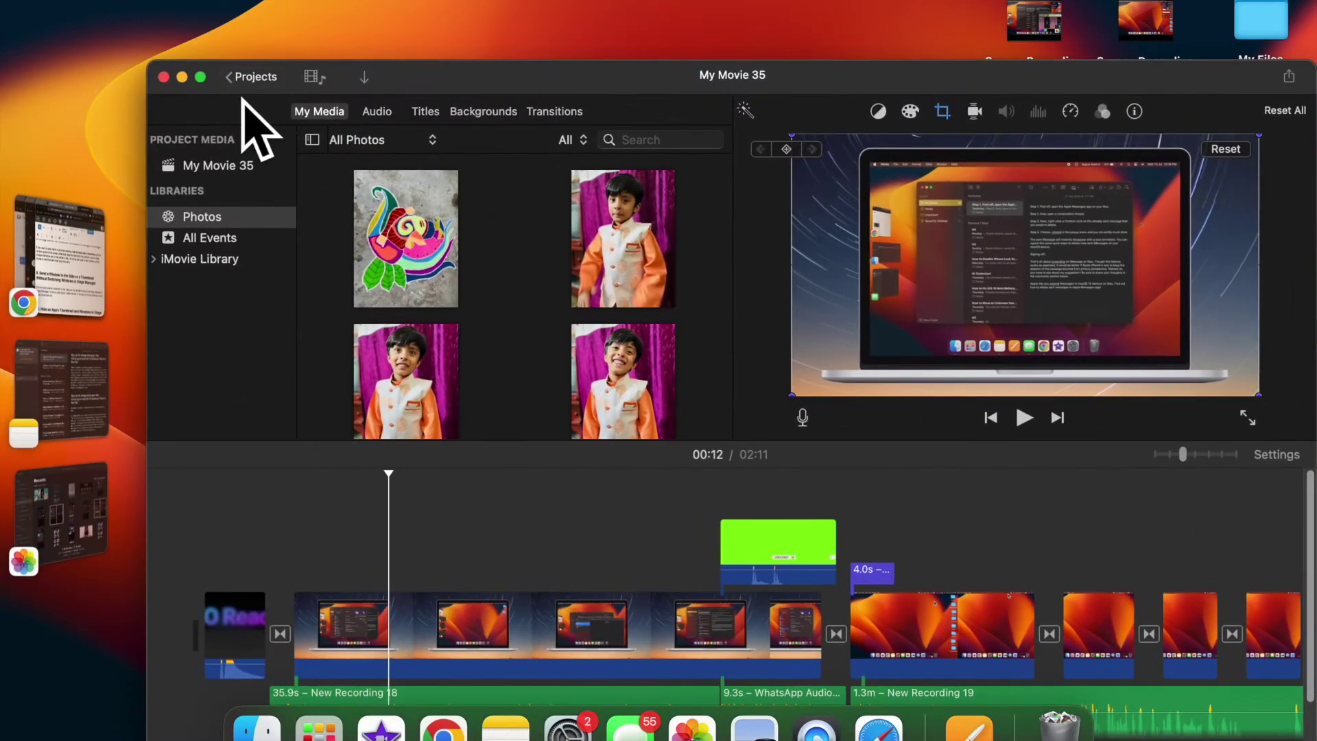
click(183, 76)
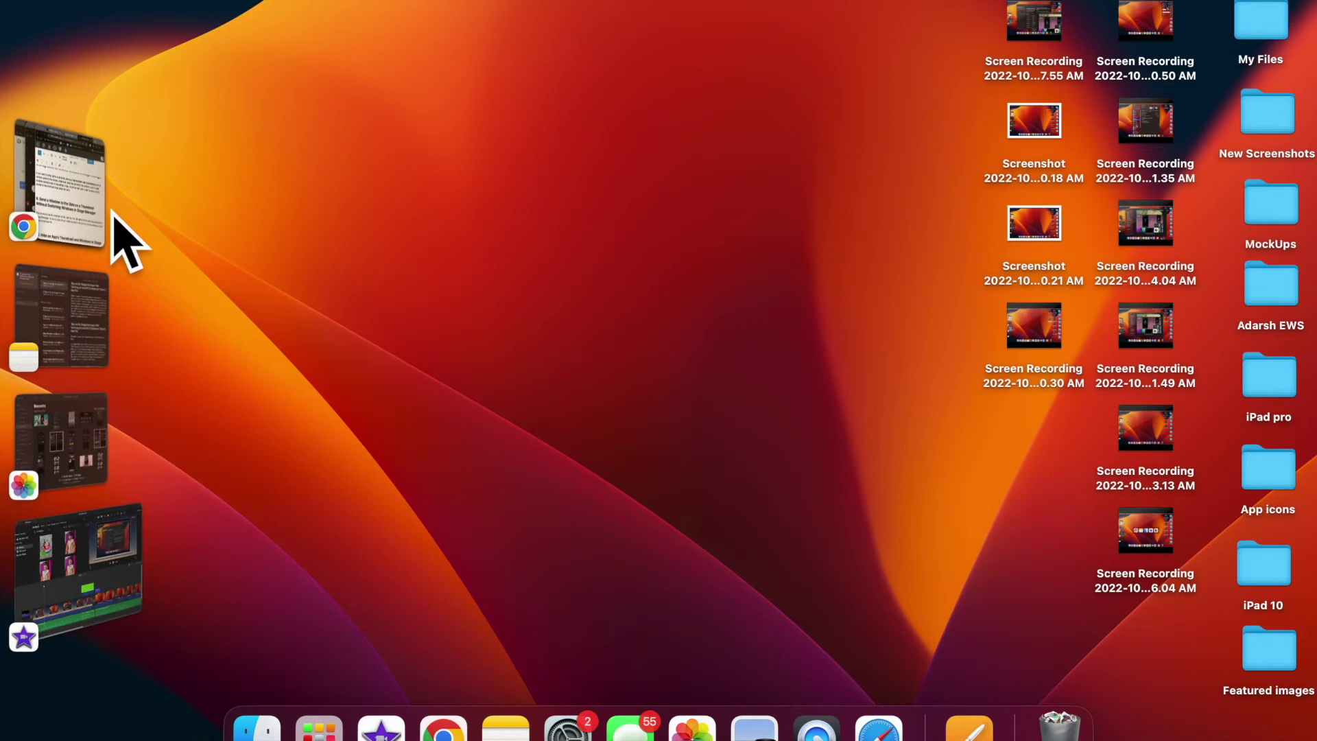
click(118, 598)
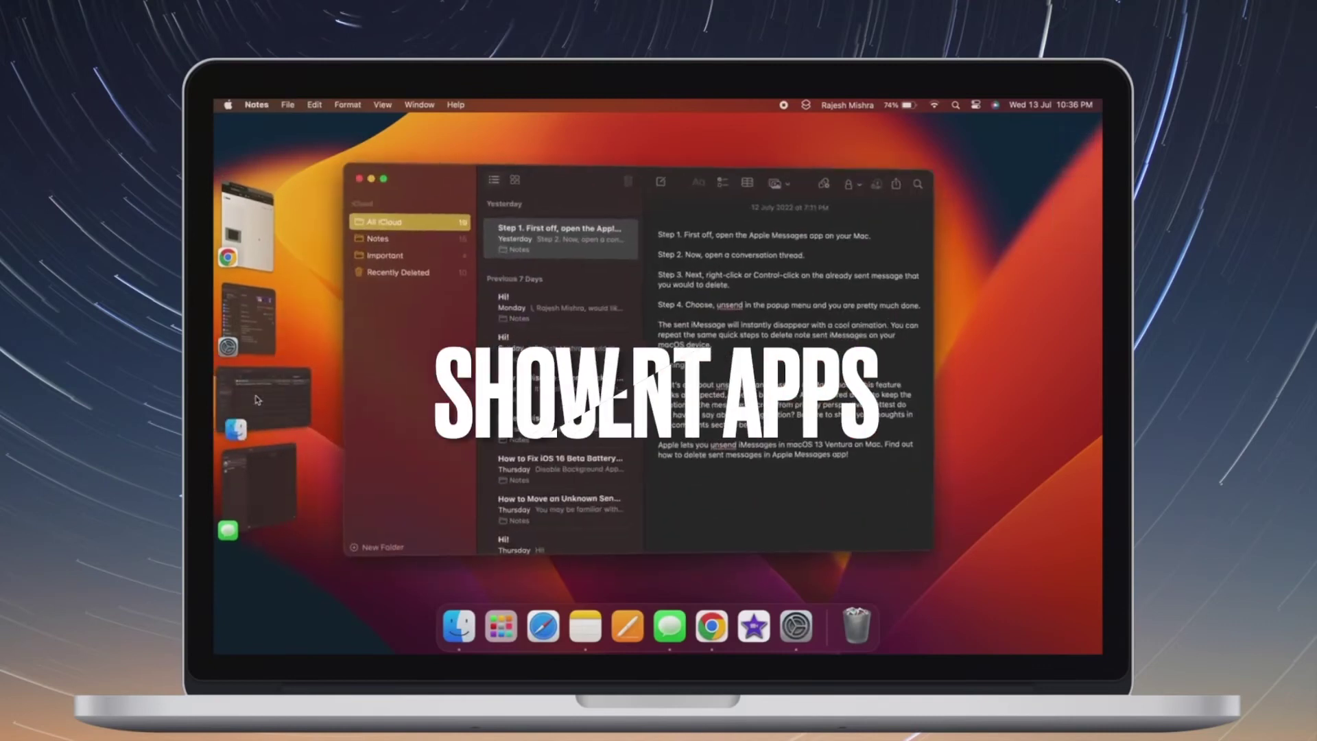
Show System Settings beside Notes, bring Notes forward, then click the desktop to set both aside
click(249, 317)
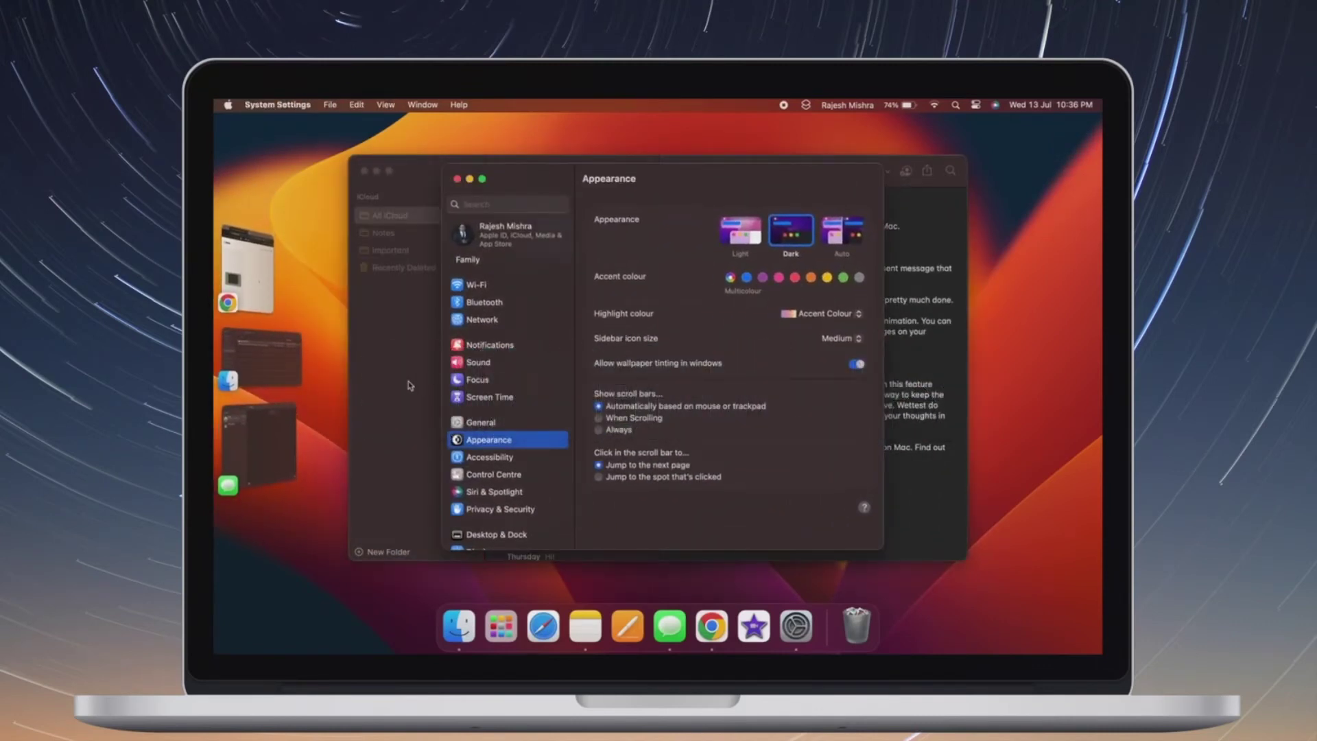
click(389, 353)
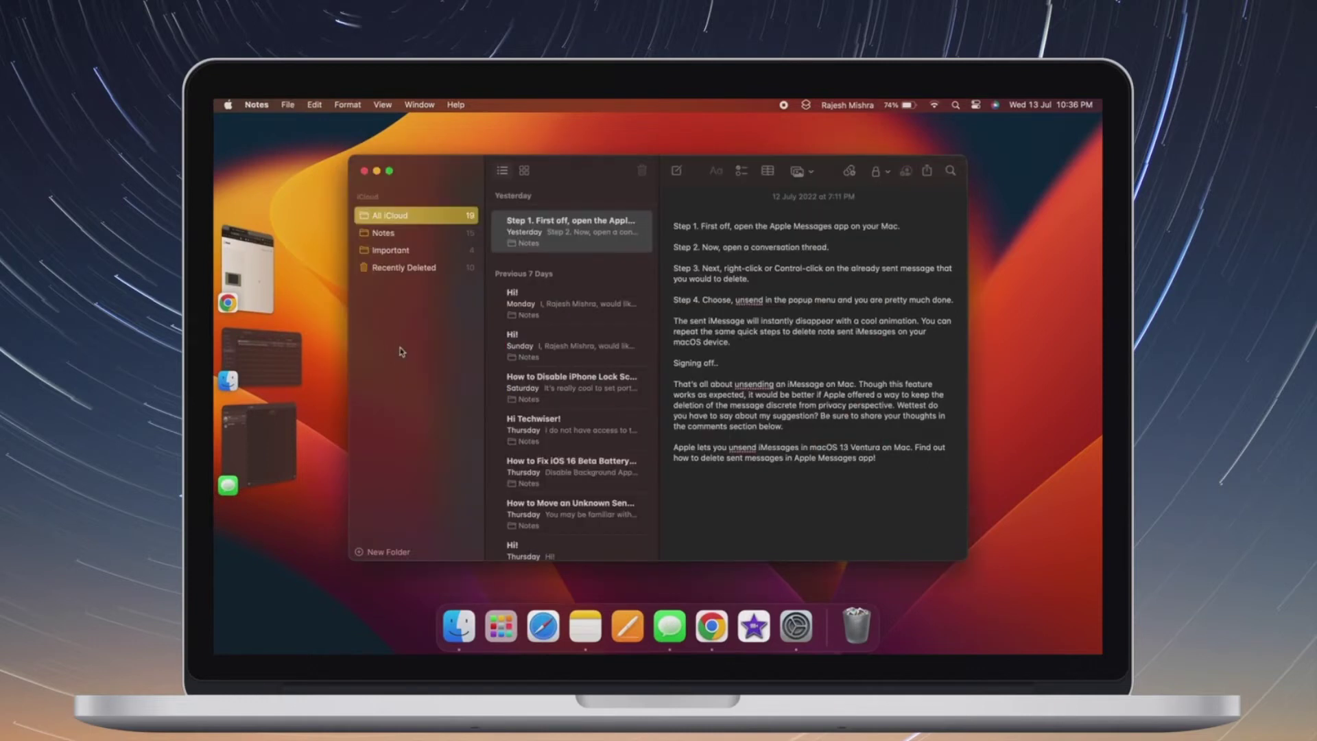
click(992, 278)
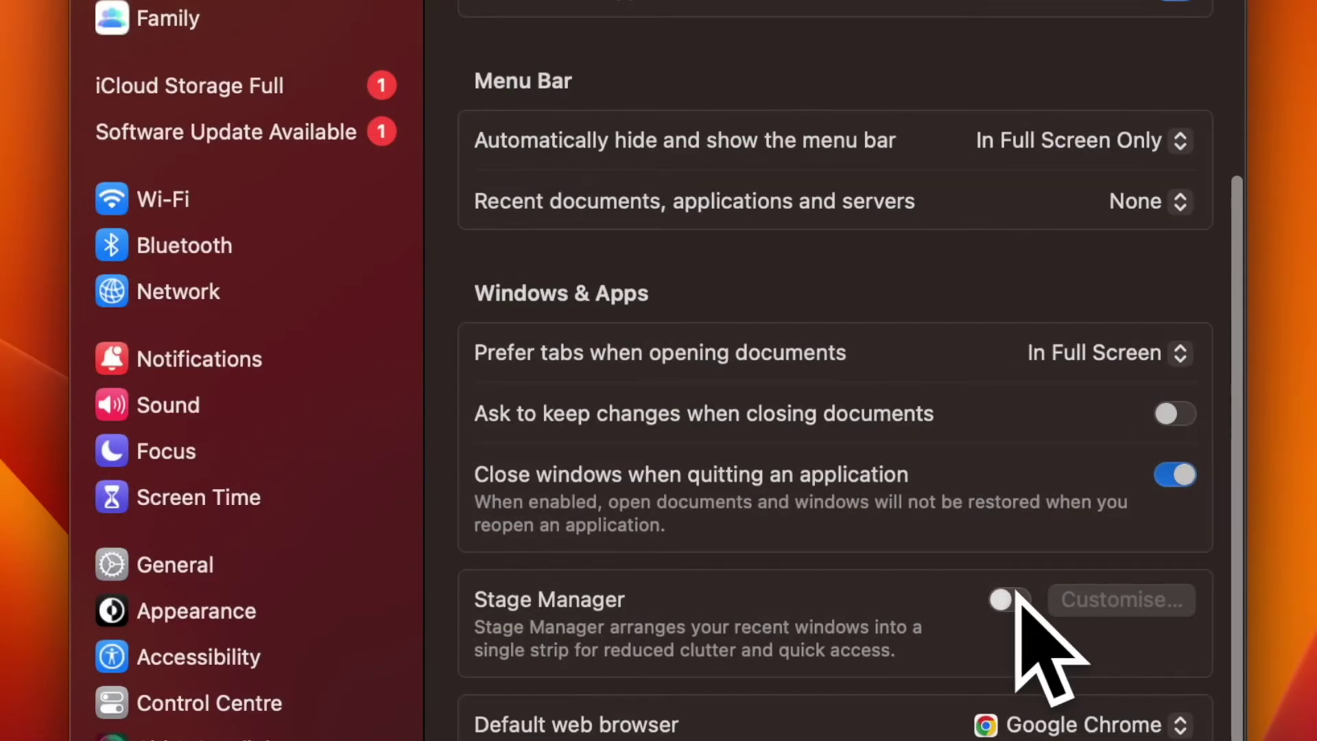
Switch on the Stage Manager toggle in Desktop & Dock and open Customise…
click(1010, 600)
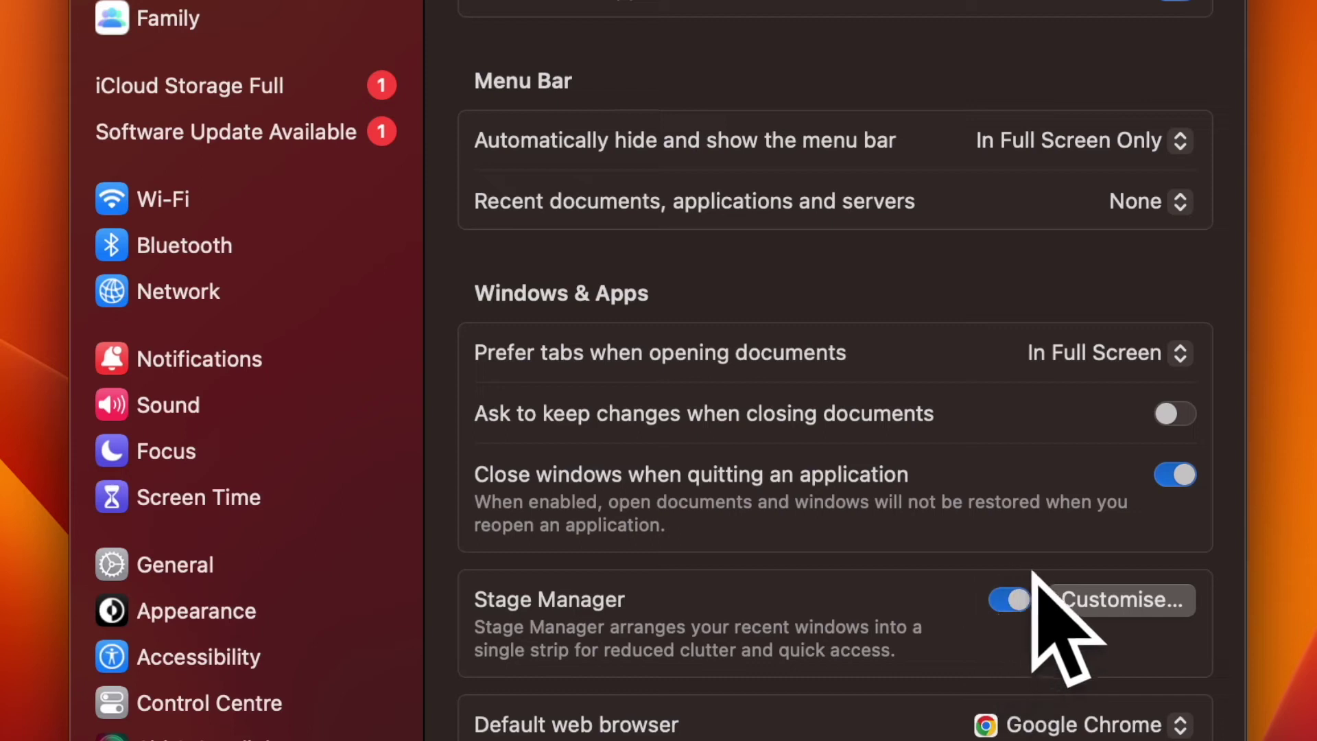
click(1131, 599)
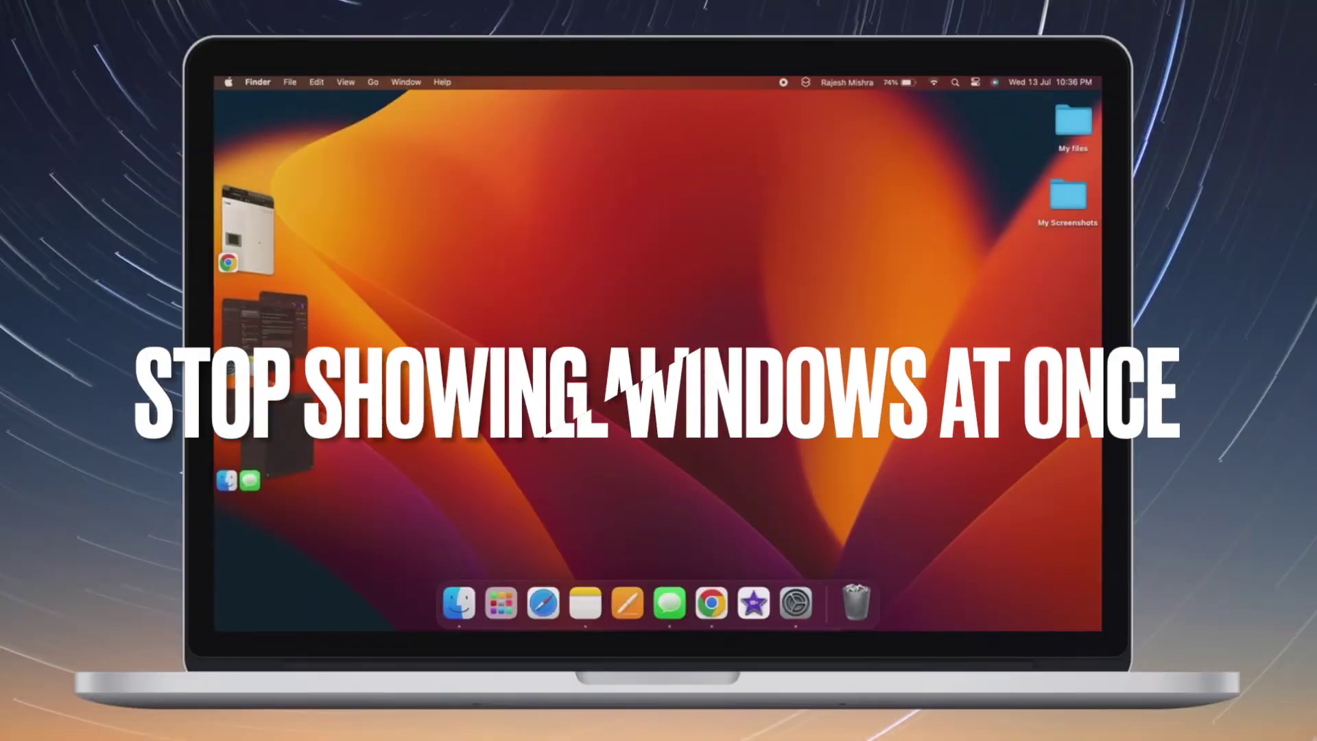
Drag Notes out of the System Settings group so it gets its own thumbnail, then set System Settings aside
click(271, 321)
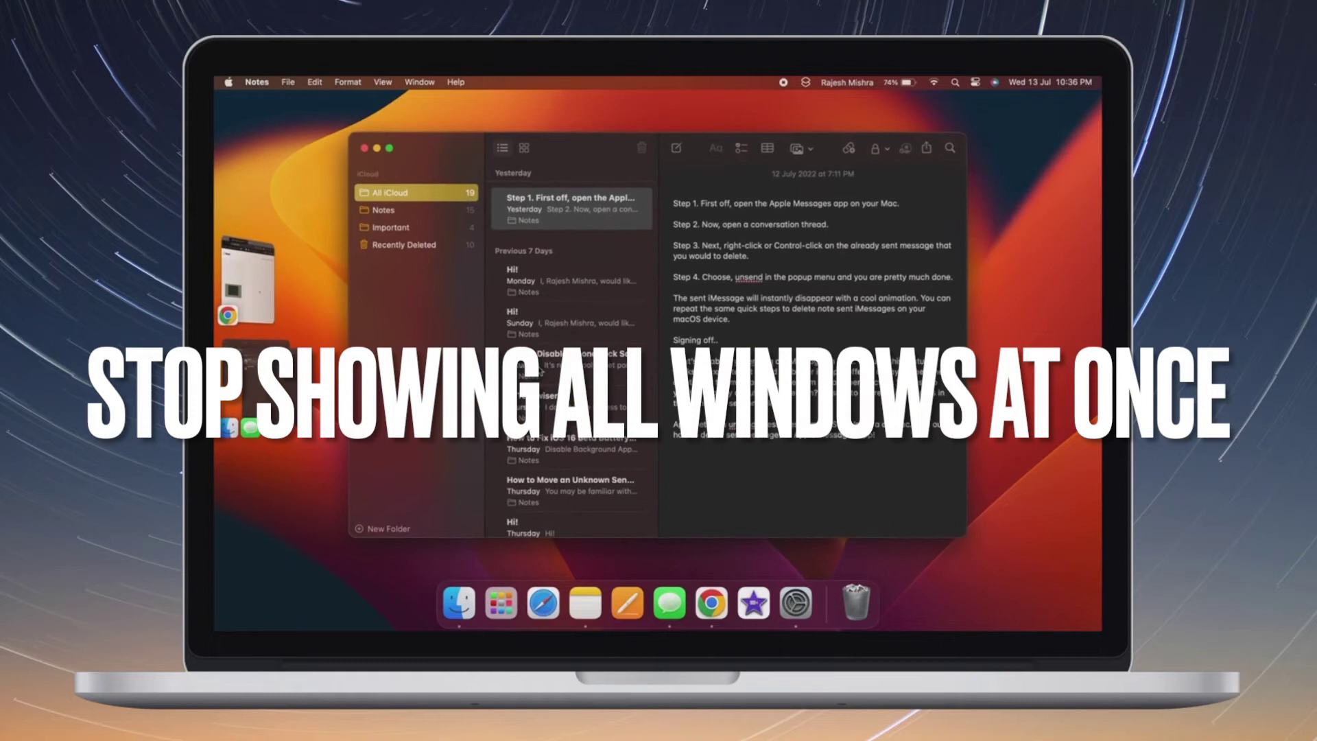
click(635, 118)
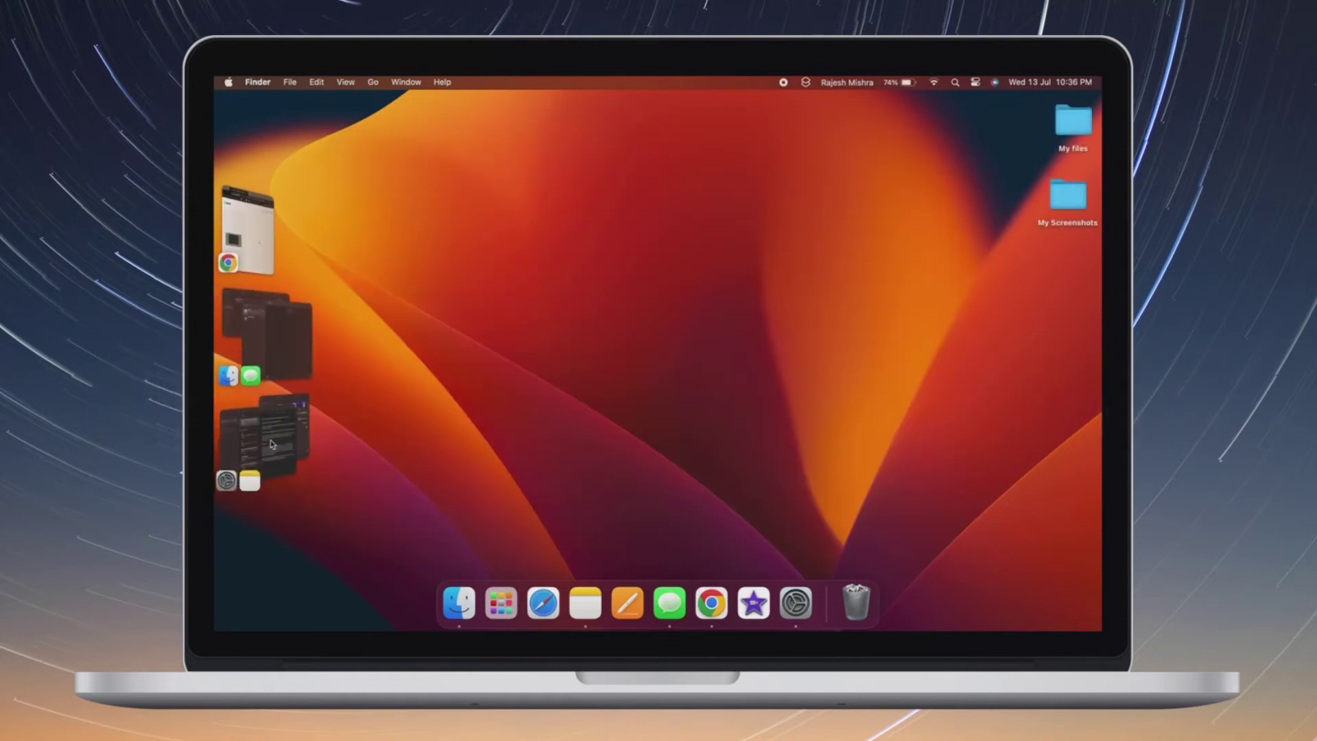
click(272, 445)
drag(599, 159, 394, 513)
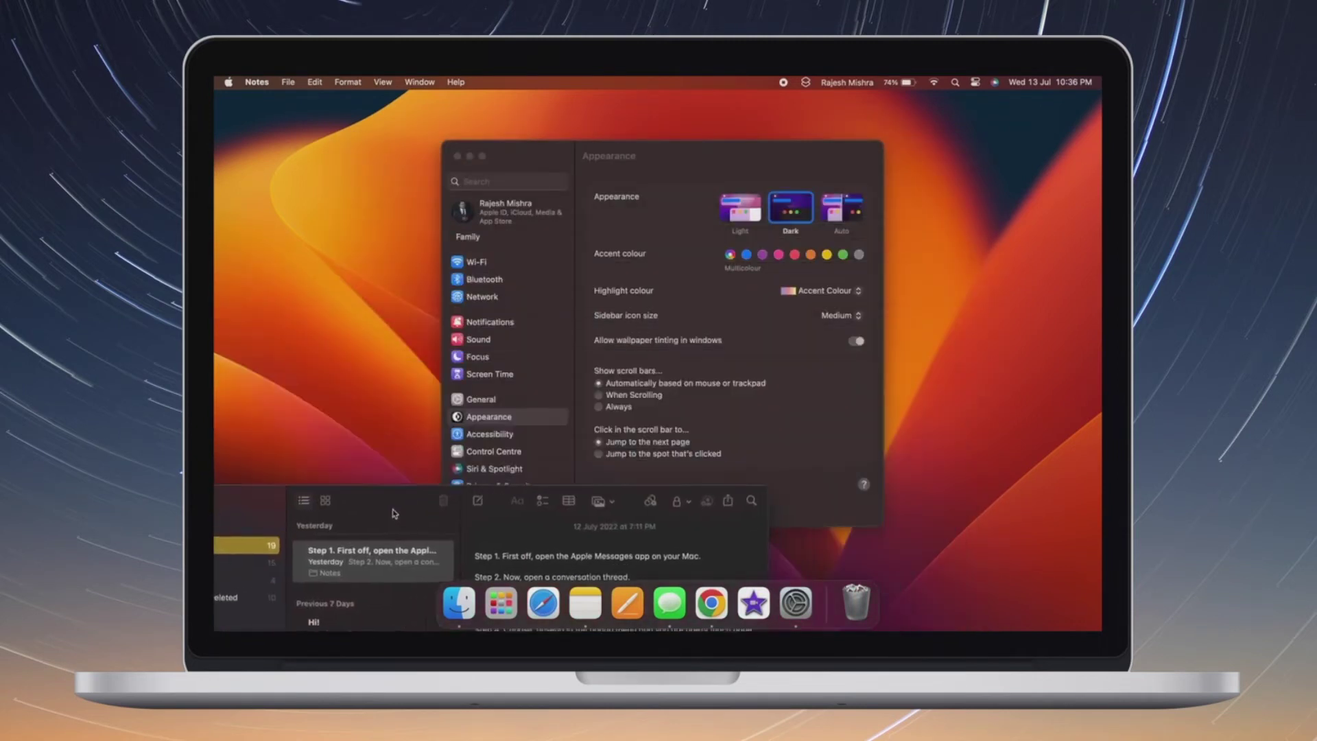
click(566, 347)
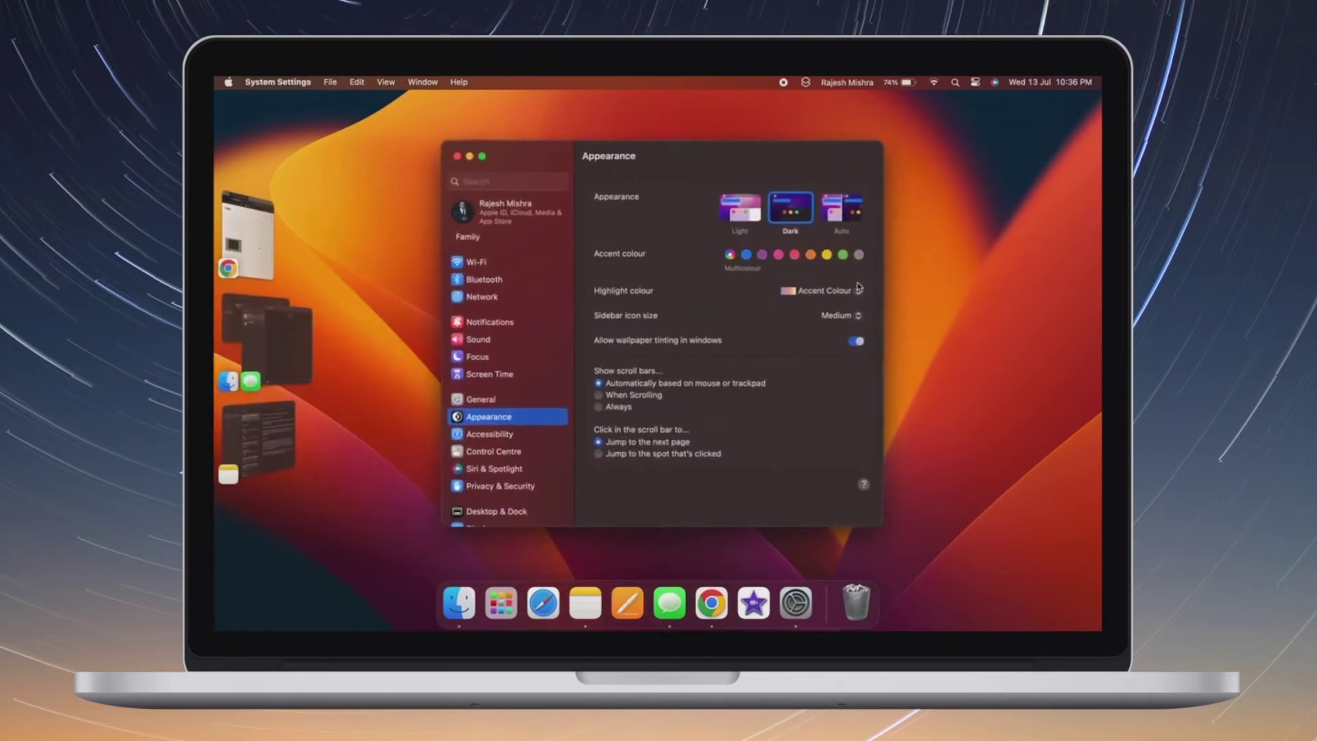
click(968, 287)
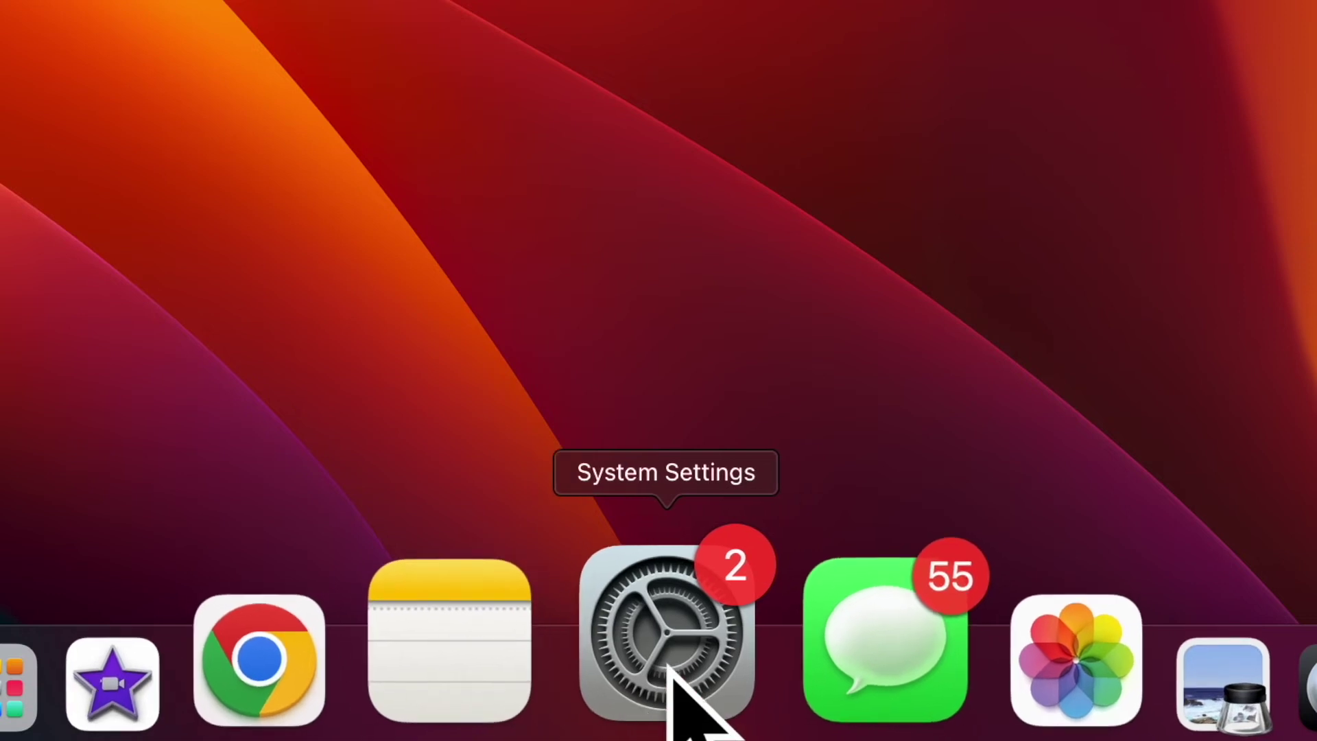
Open System Settings from the Dock, go to Desktop & Dock, and open Stage Manager's Customise… options
click(672, 679)
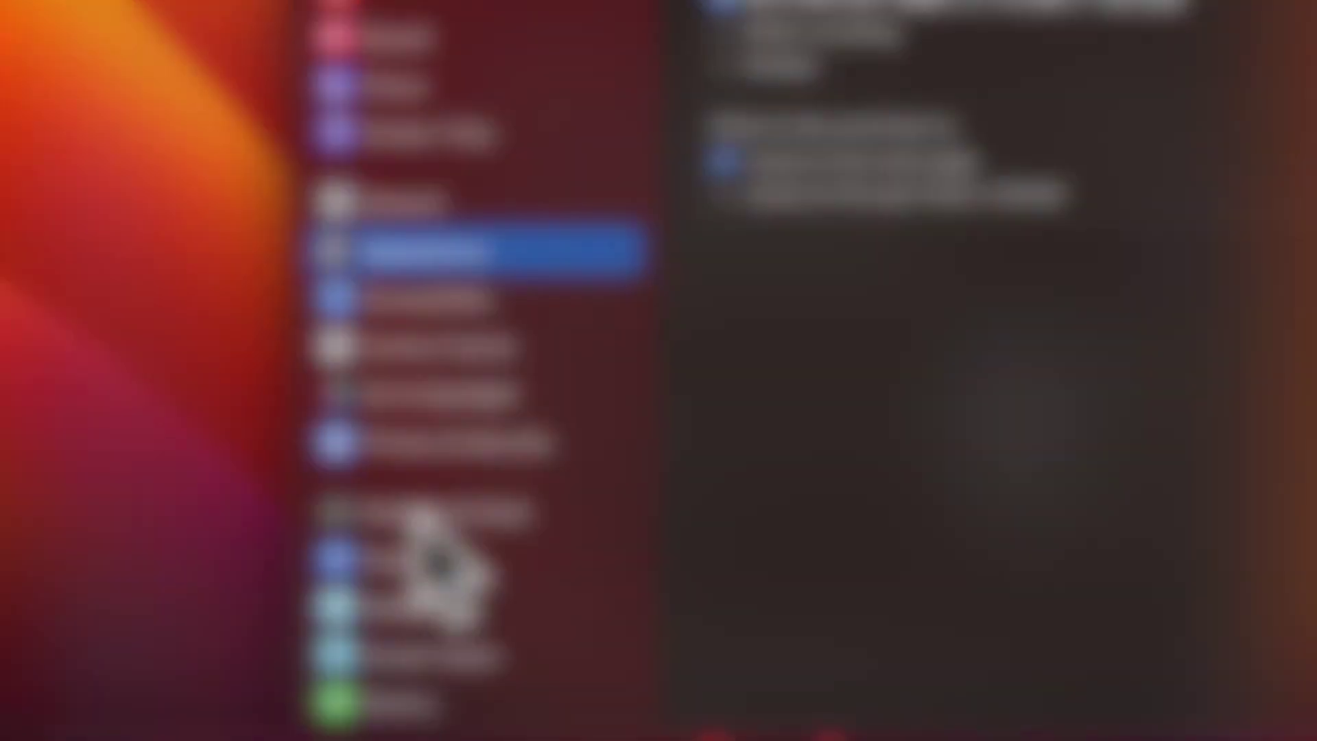
click(480, 513)
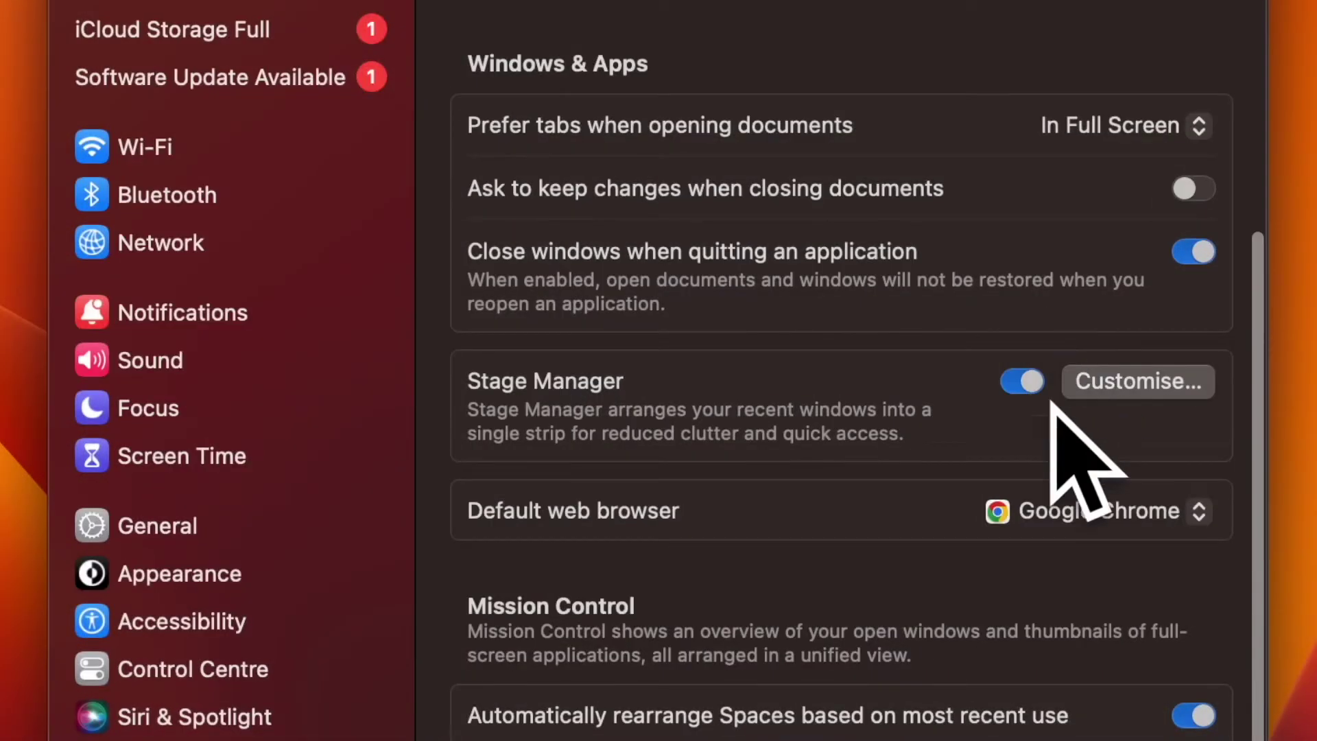
click(1095, 381)
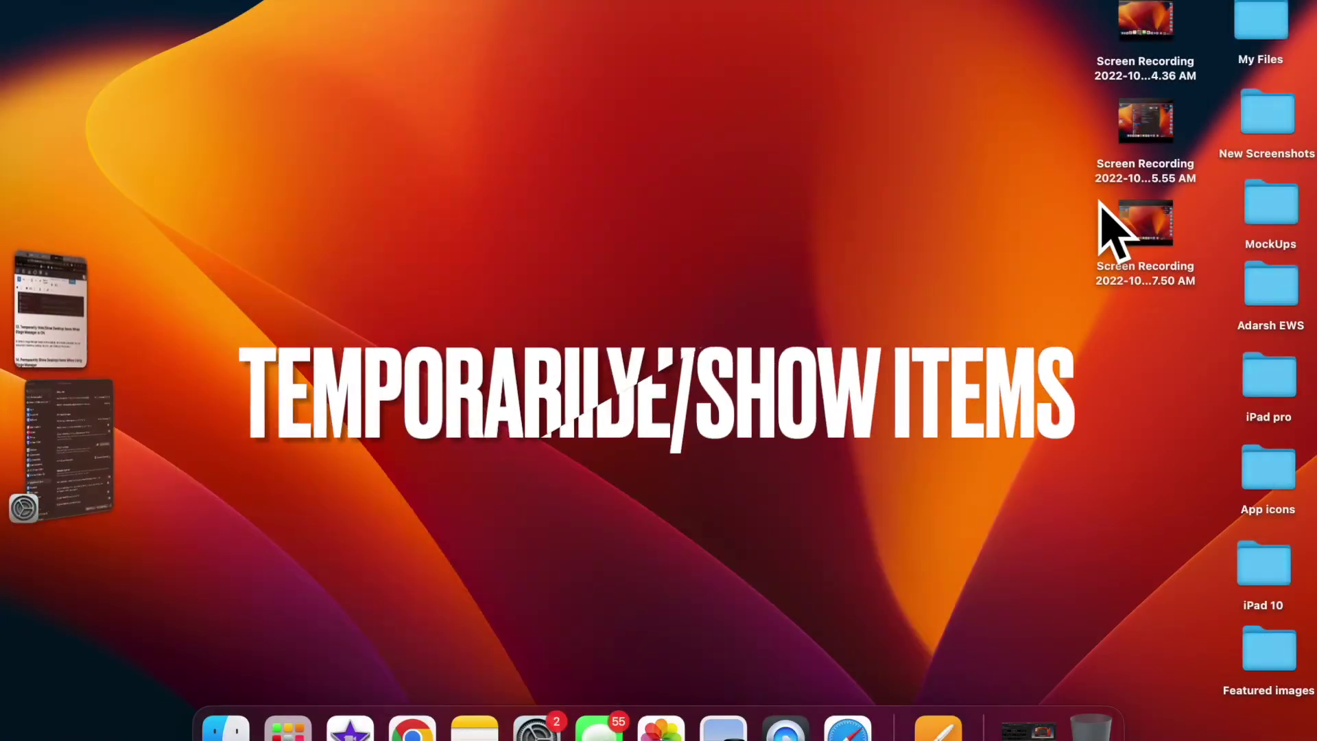
Click the wallpaper repeatedly to hide and restore the System Settings window, revealing the desktop items
click(1102, 204)
click(1102, 204)
click(1102, 203)
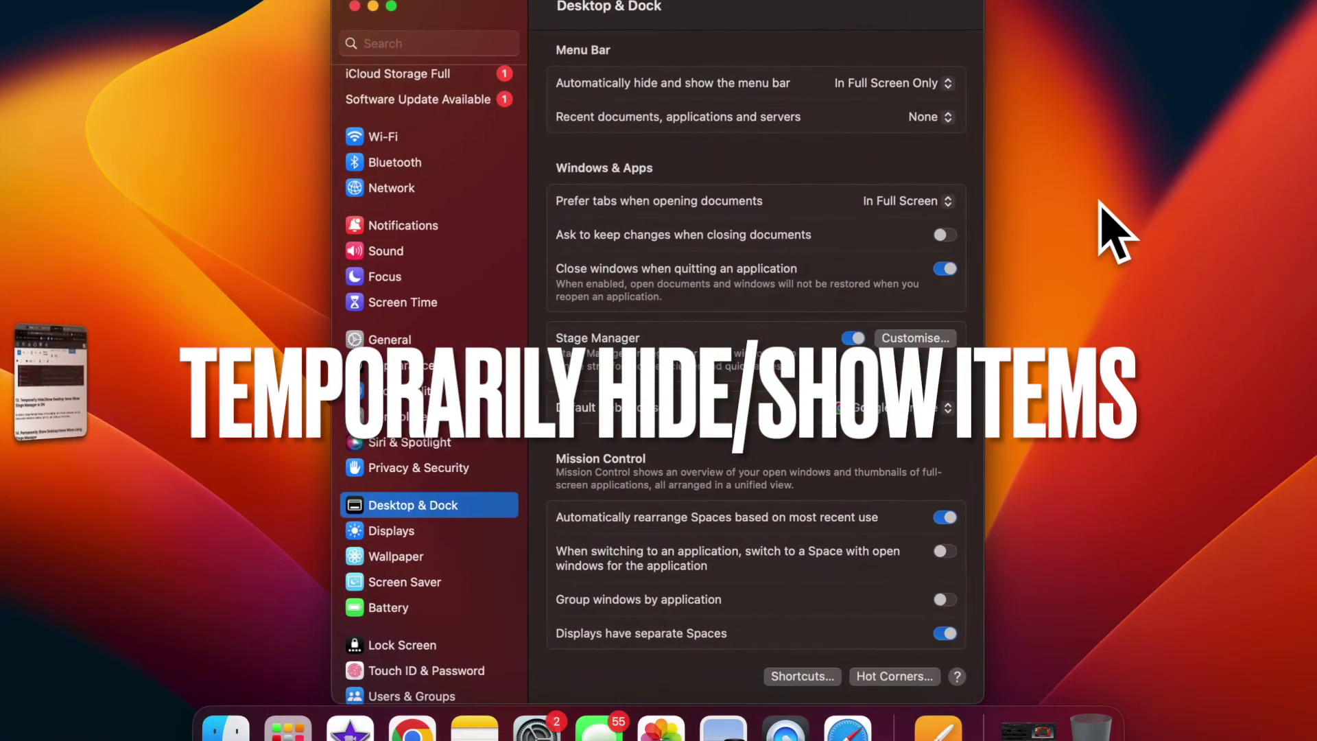
click(1086, 228)
click(1085, 228)
click(1050, 278)
click(1050, 278)
click(1050, 278)
click(1049, 278)
click(1050, 278)
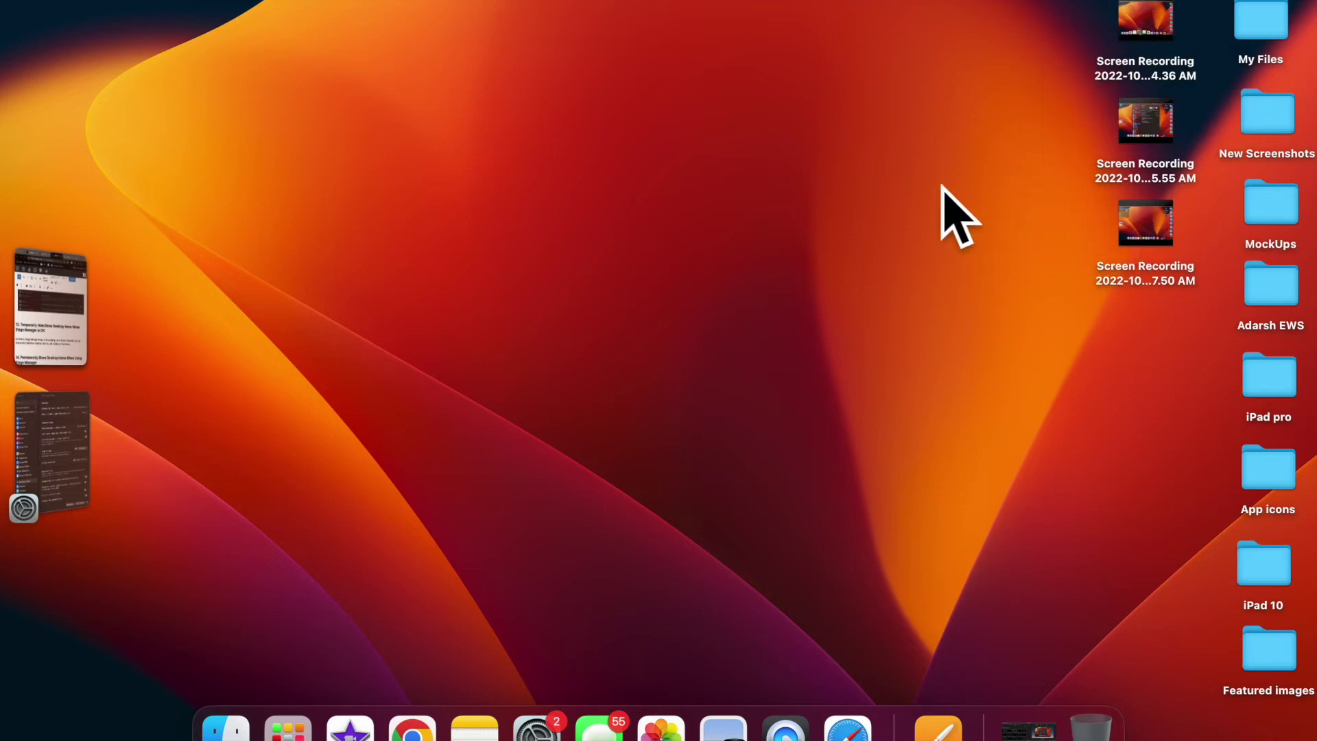
click(998, 164)
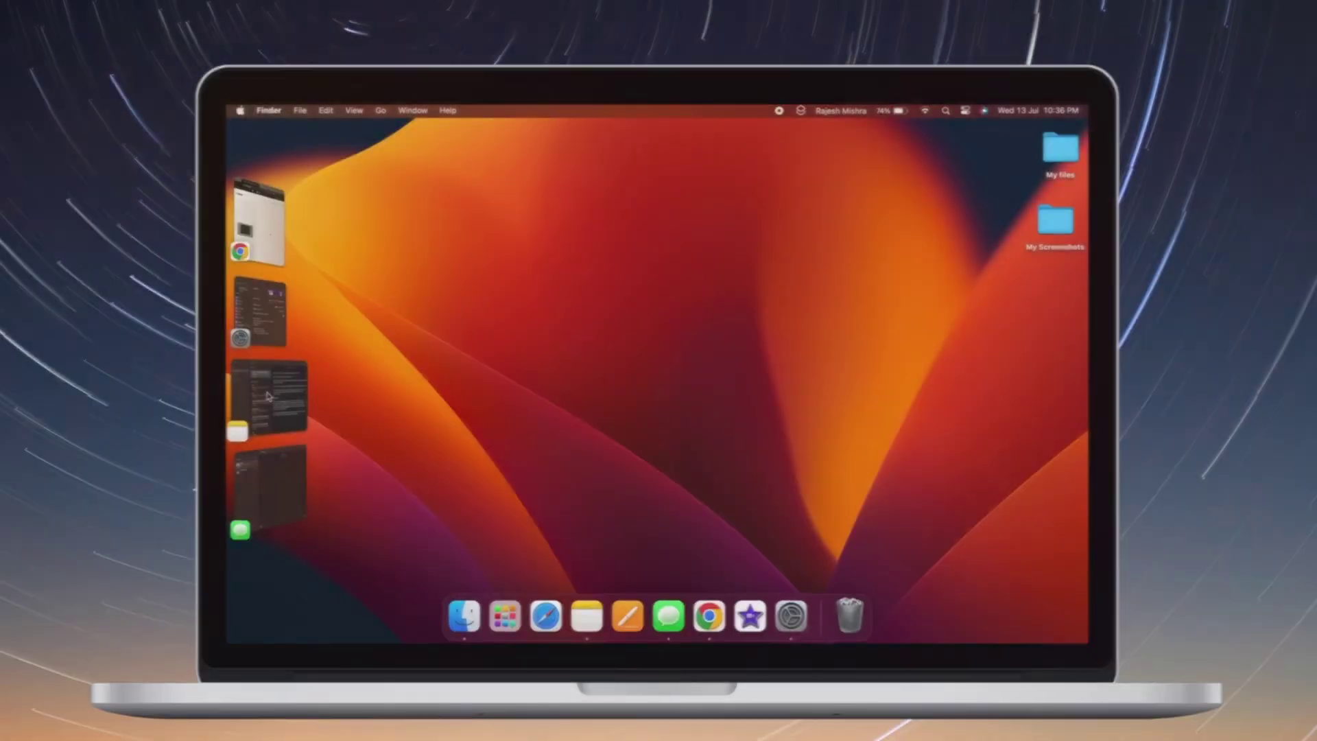
Put Notes on stage, drag System Settings in beside it, bring Notes forward, and click the desktop
click(268, 397)
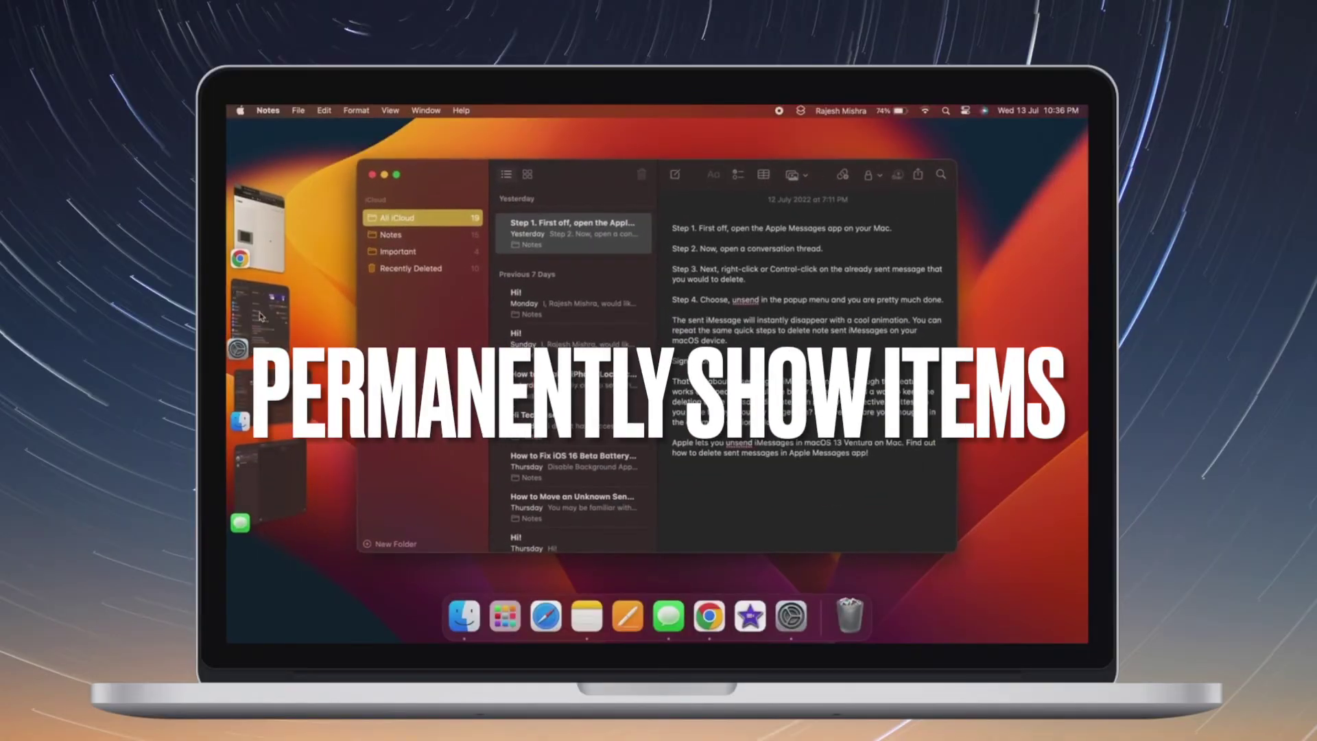
drag(321, 323, 501, 351)
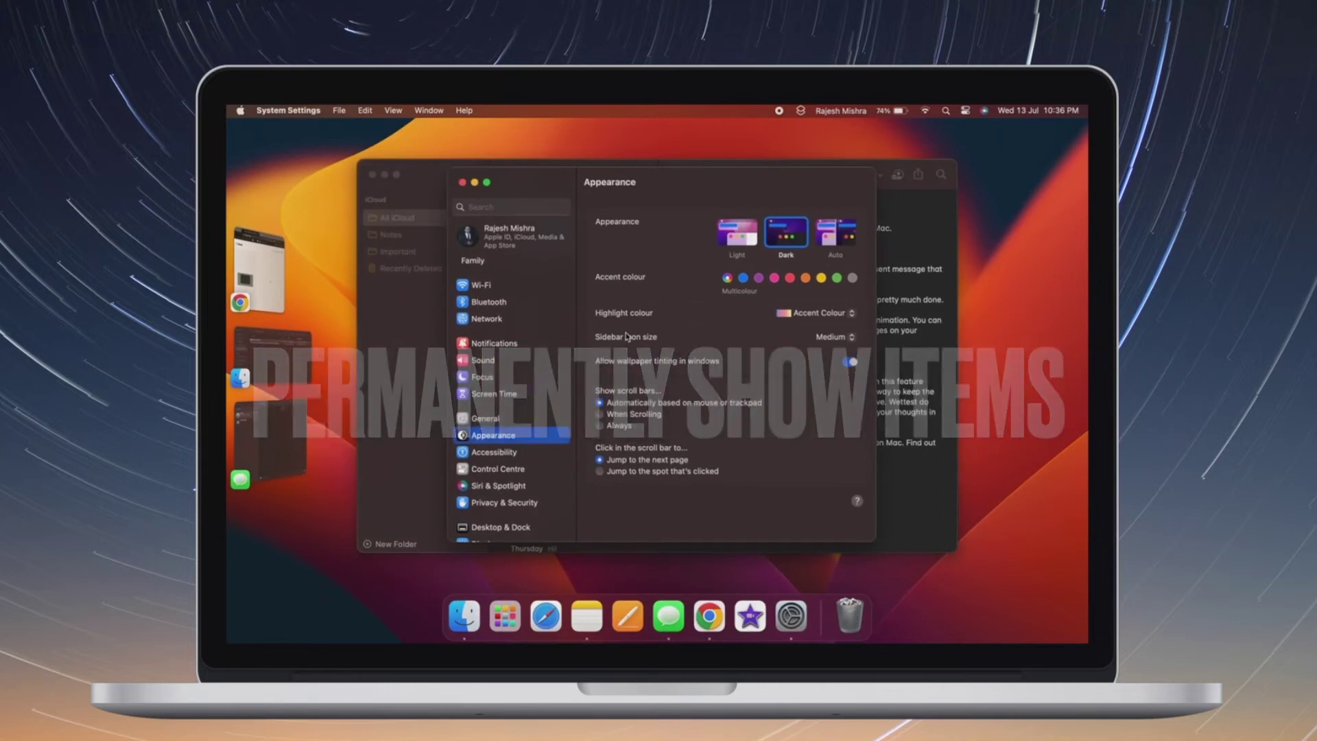
click(396, 351)
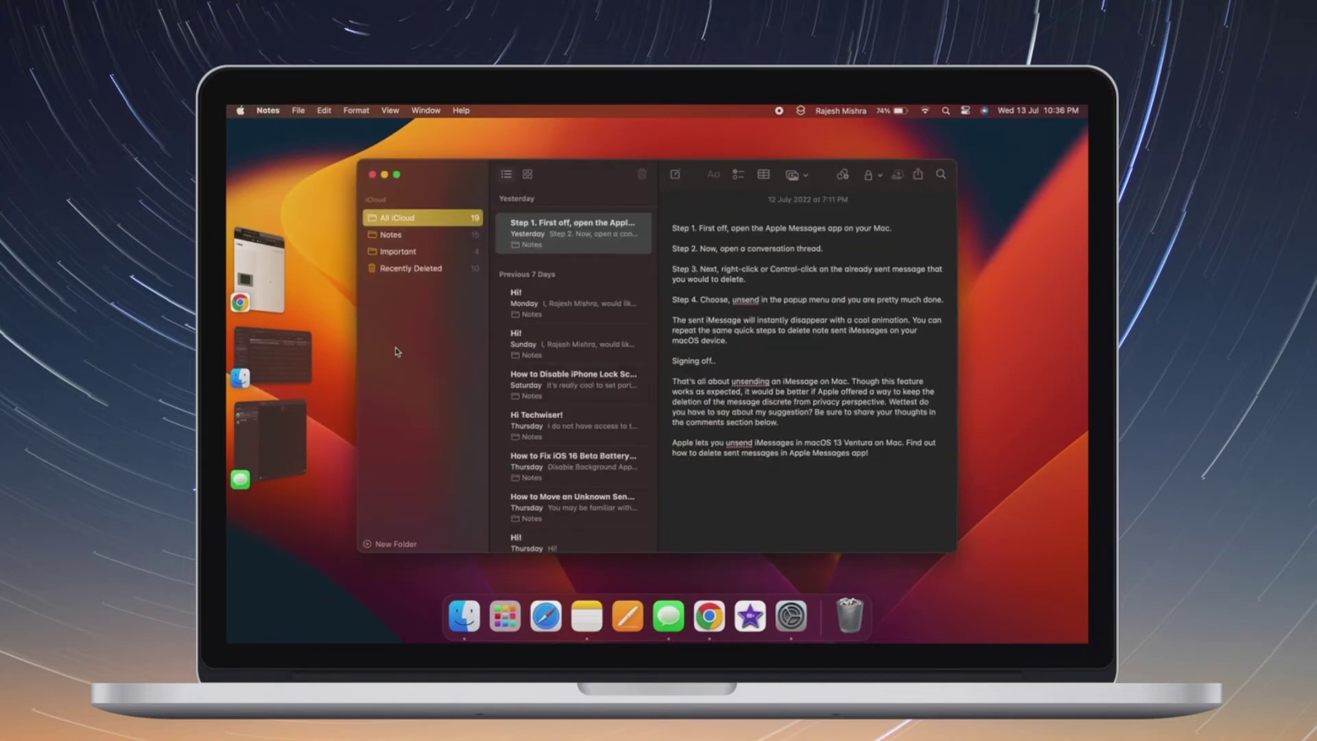
click(982, 278)
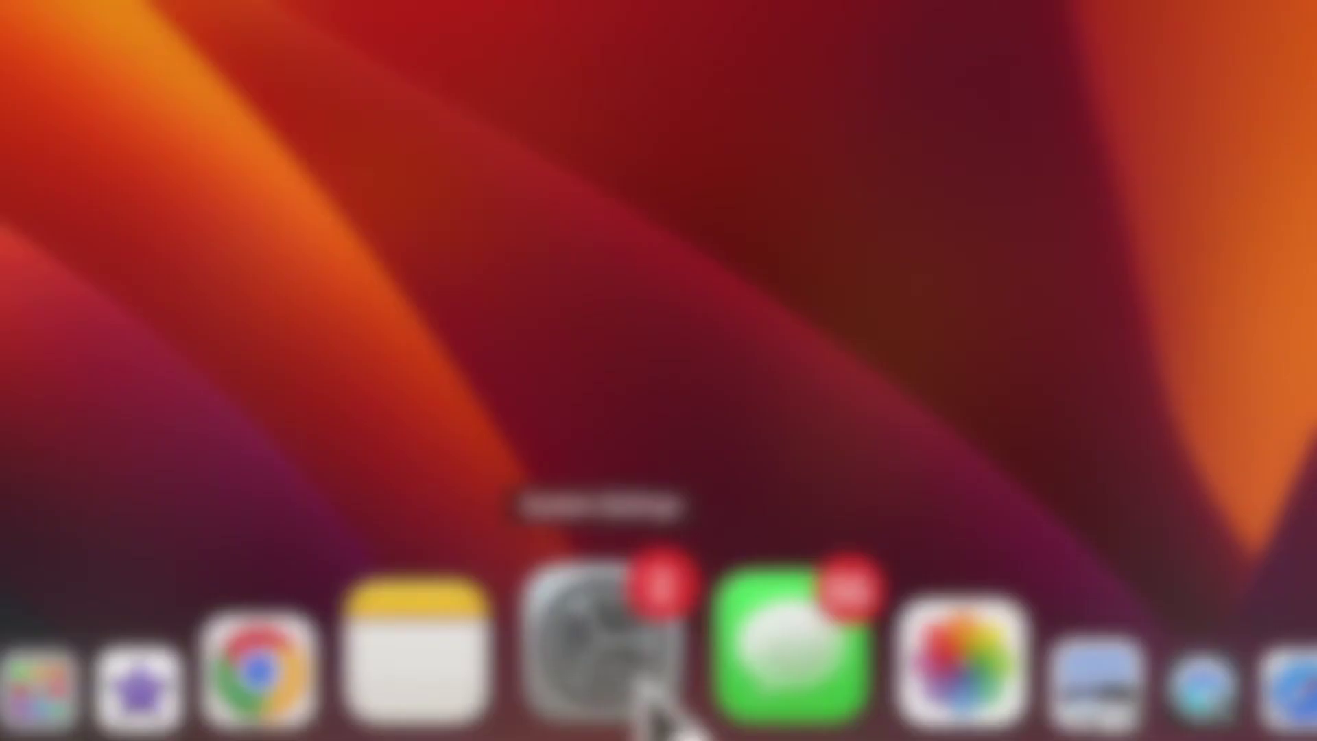
Open System Settings from the Dock, select Desktop & Dock, and click Customise… next to Stage Manager
click(621, 658)
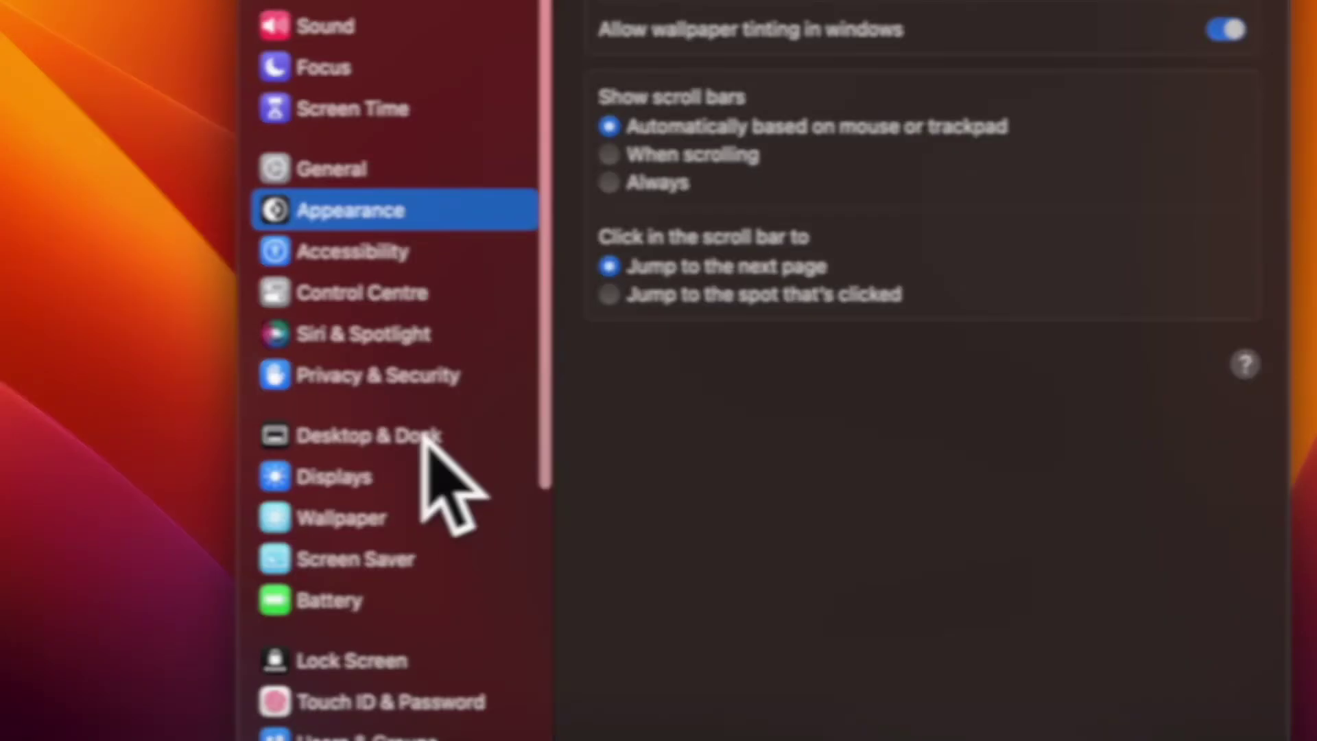
click(315, 434)
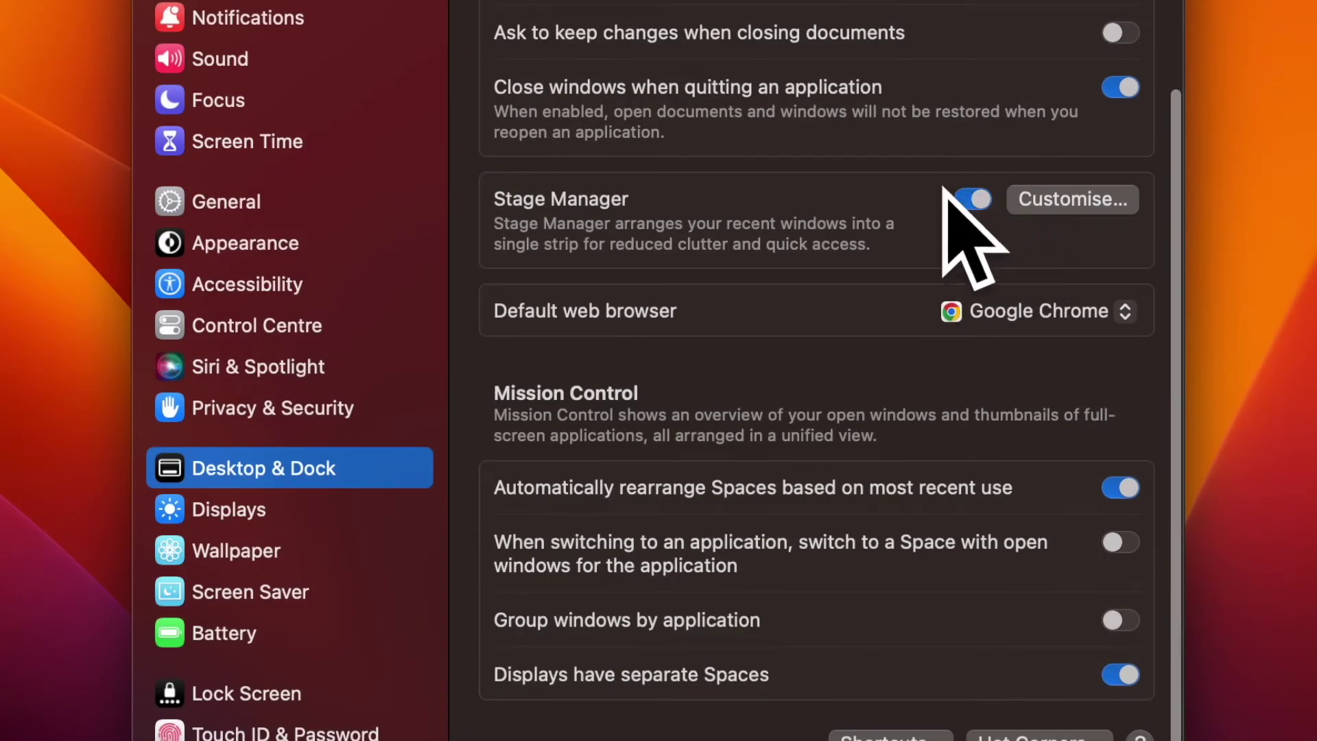
click(1065, 198)
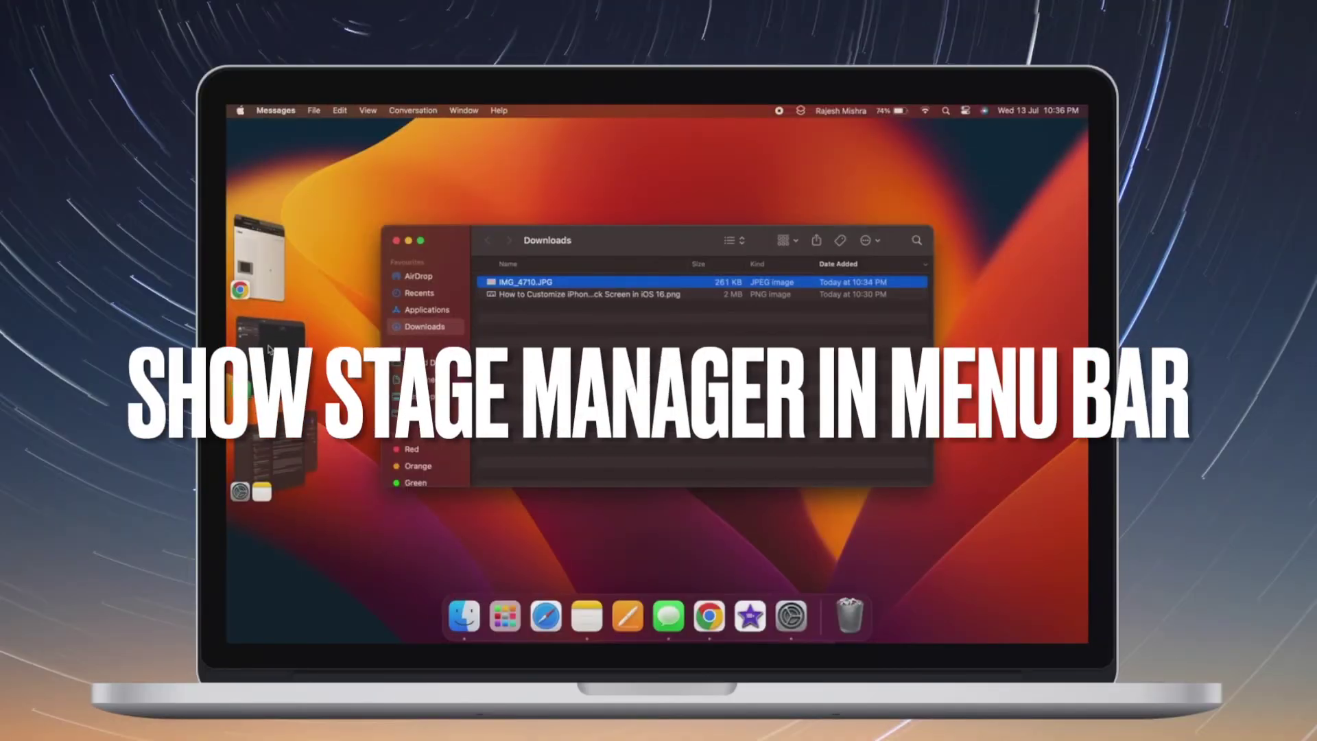
Add the Messages window to the Finder Downloads stage and make Messages the active front window
click(268, 349)
click(269, 350)
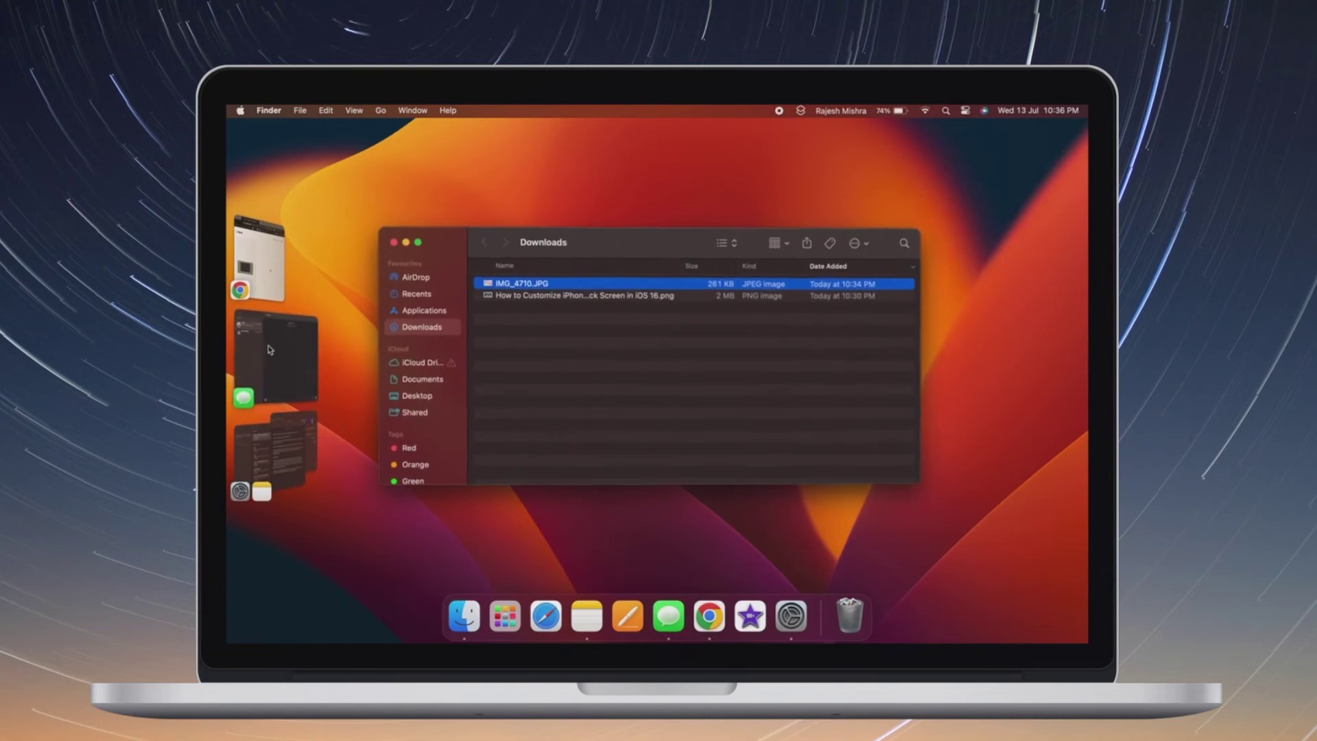
shift+click(261, 350)
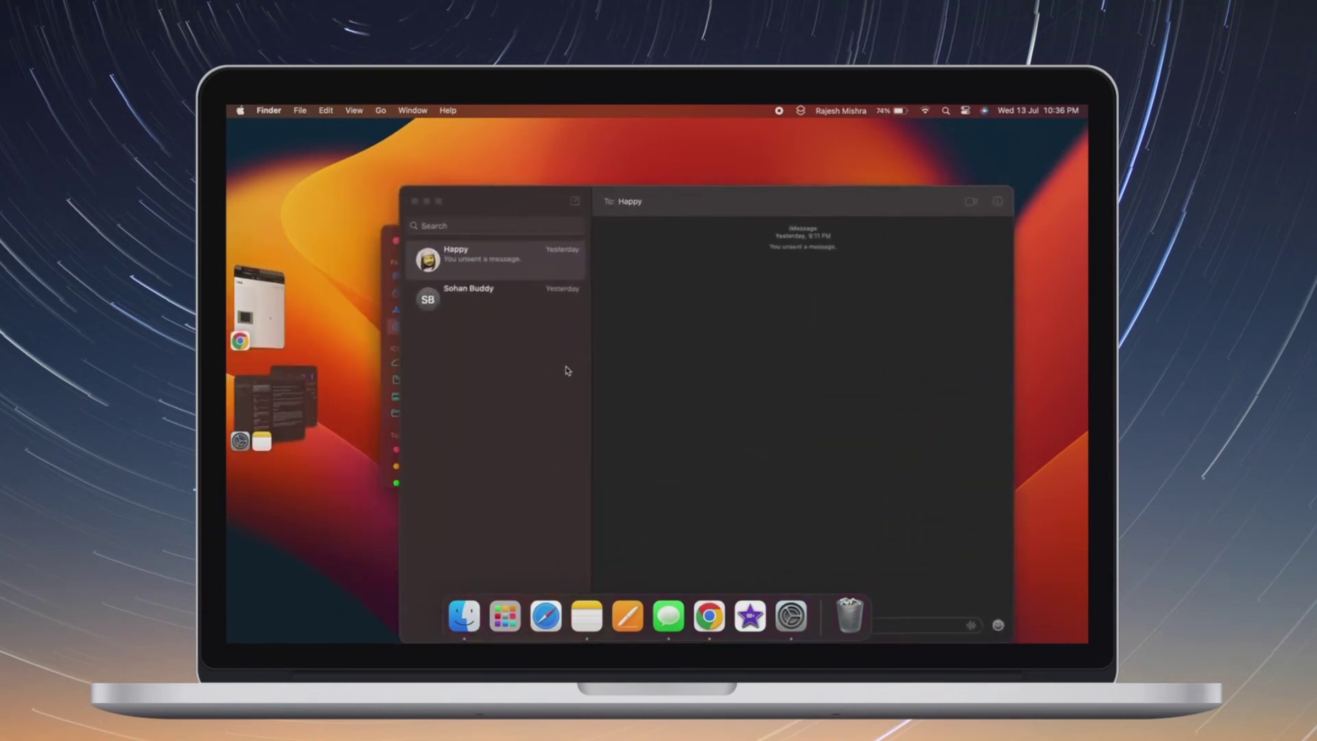
click(612, 481)
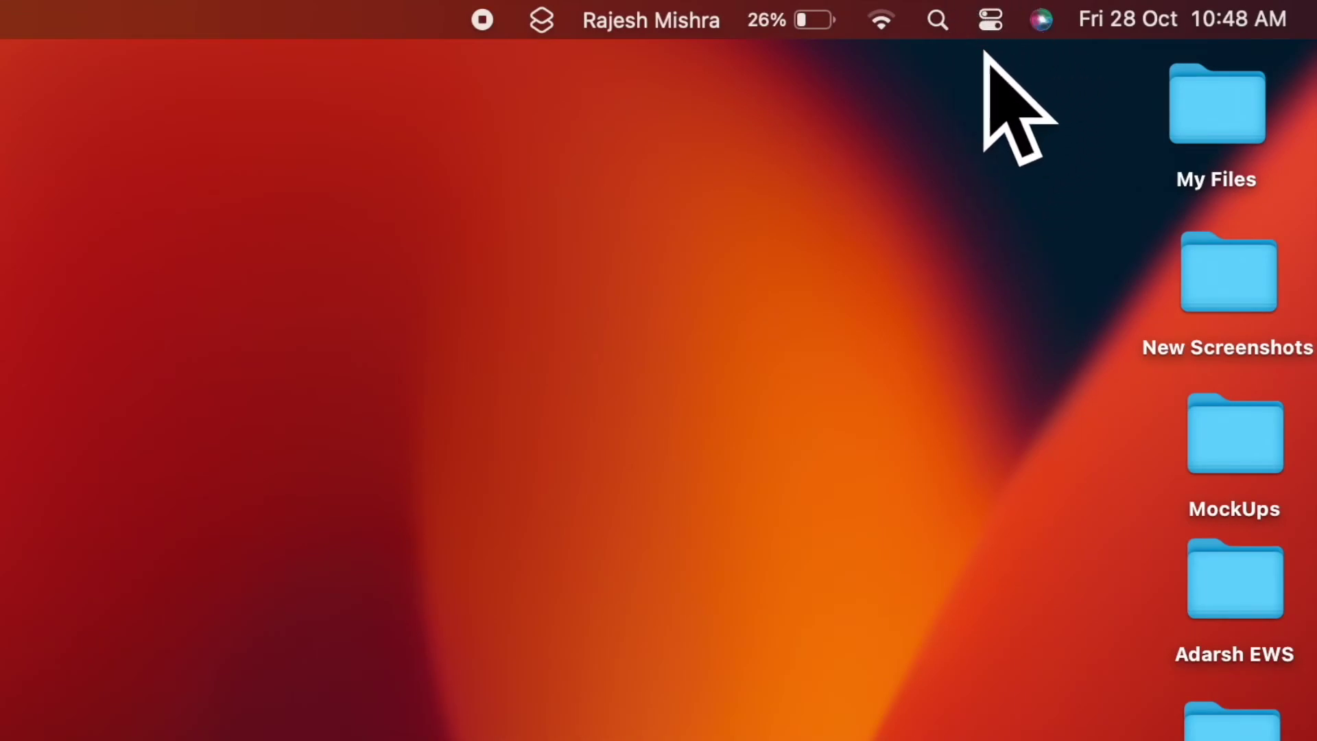
Pin Stage Manager to the menu bar from Control Centre, and set it to Show in Menu Bar in System Settings
click(979, 8)
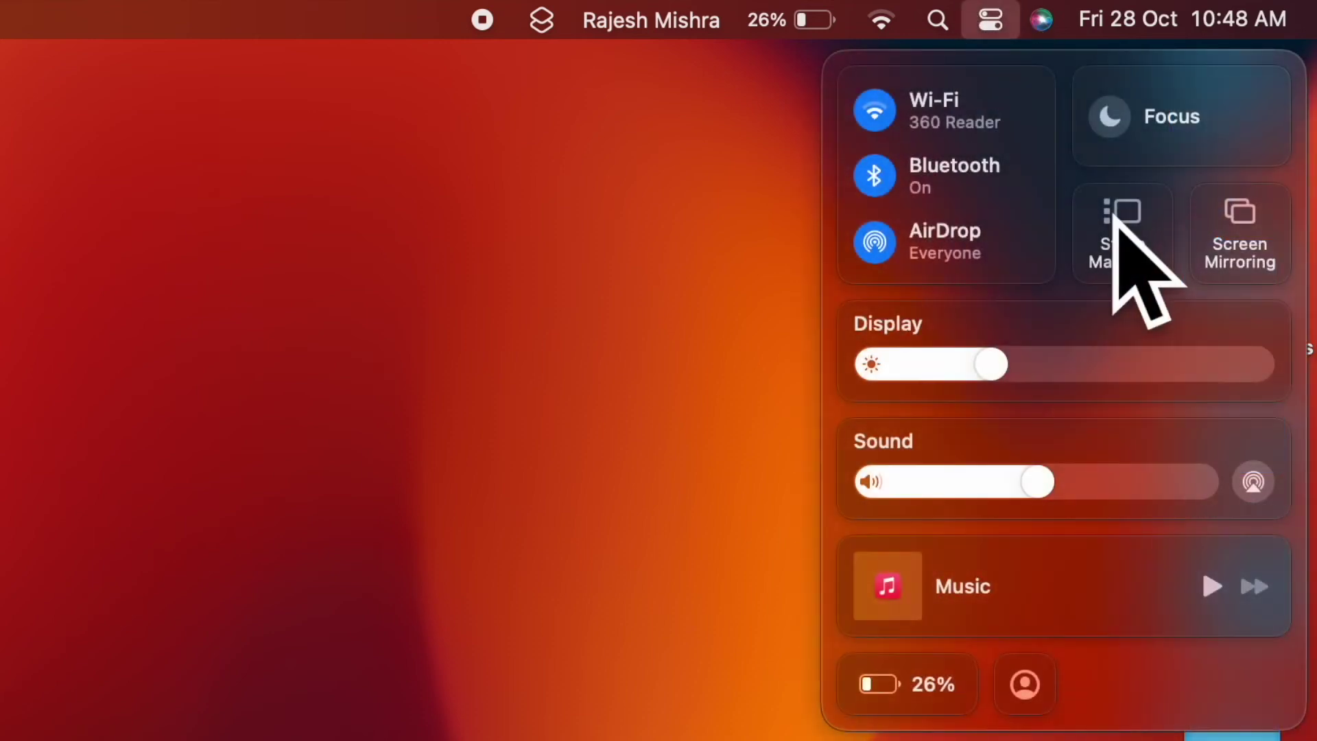
drag(1115, 218, 727, 20)
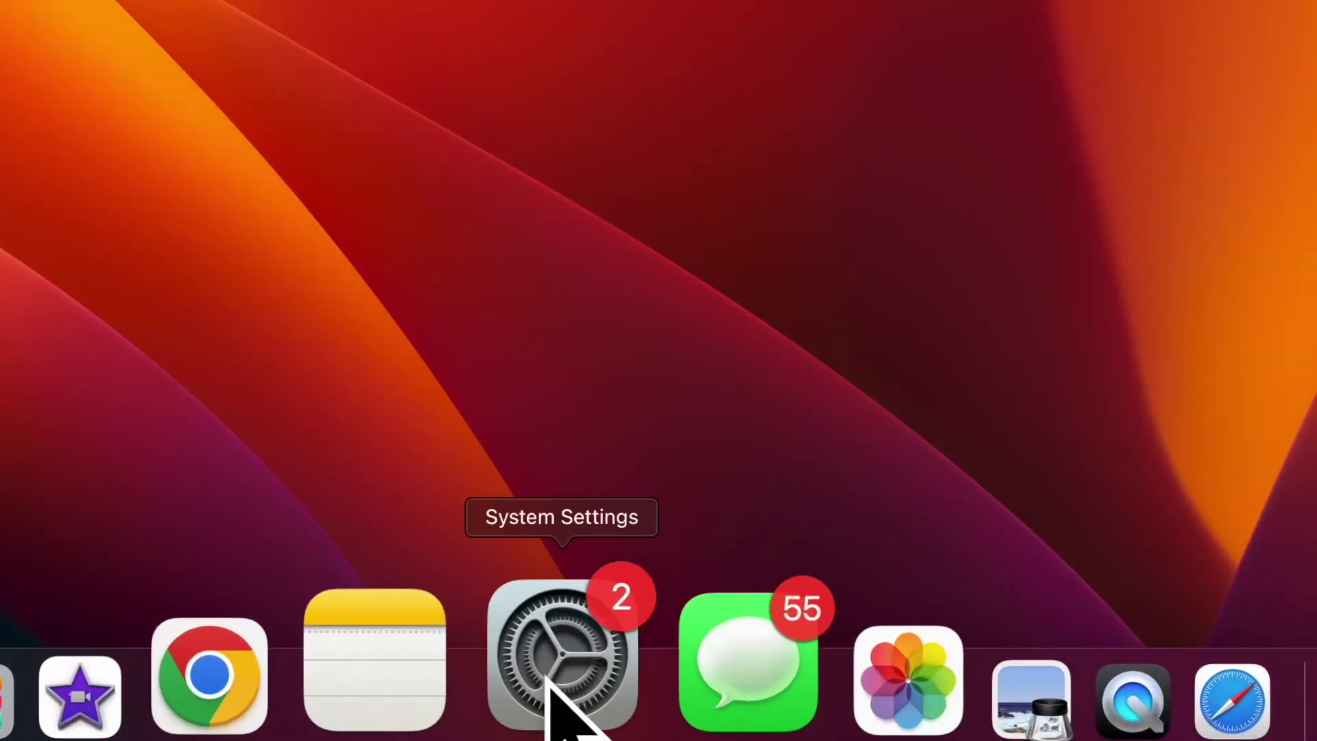
click(546, 680)
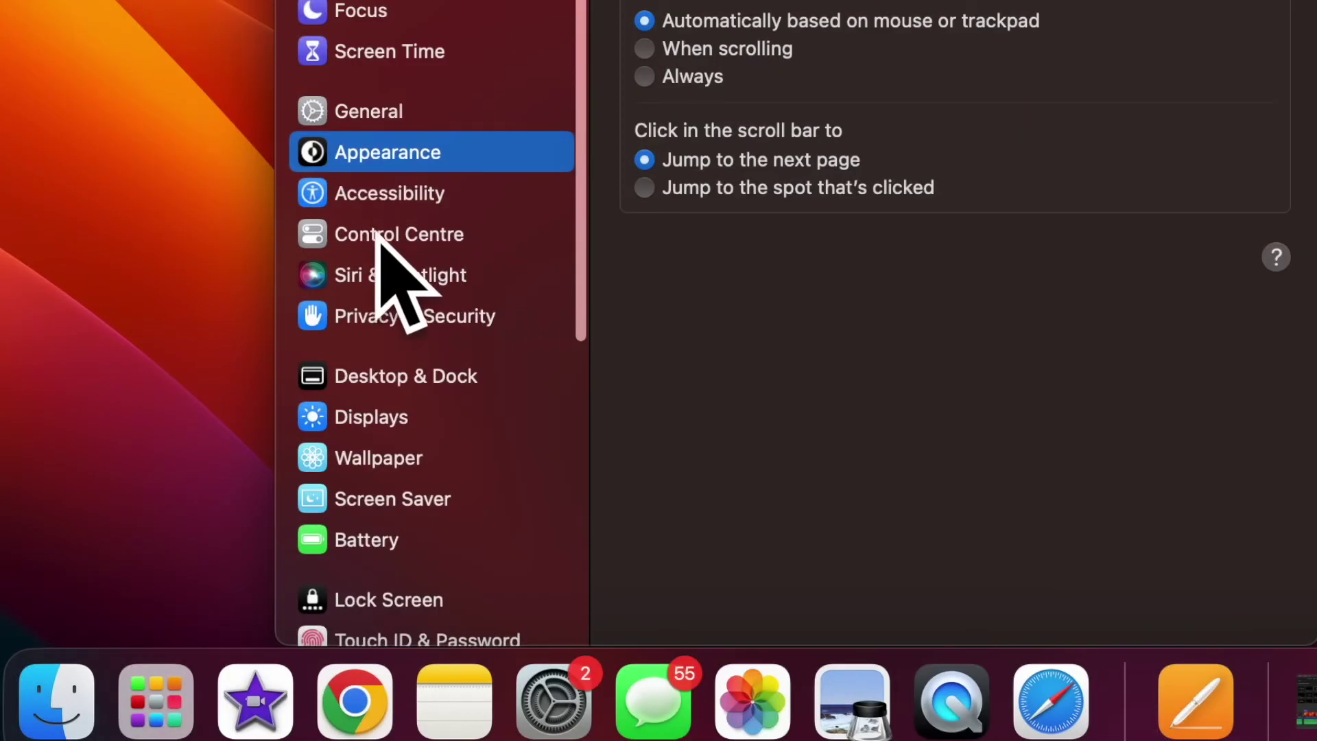
click(376, 234)
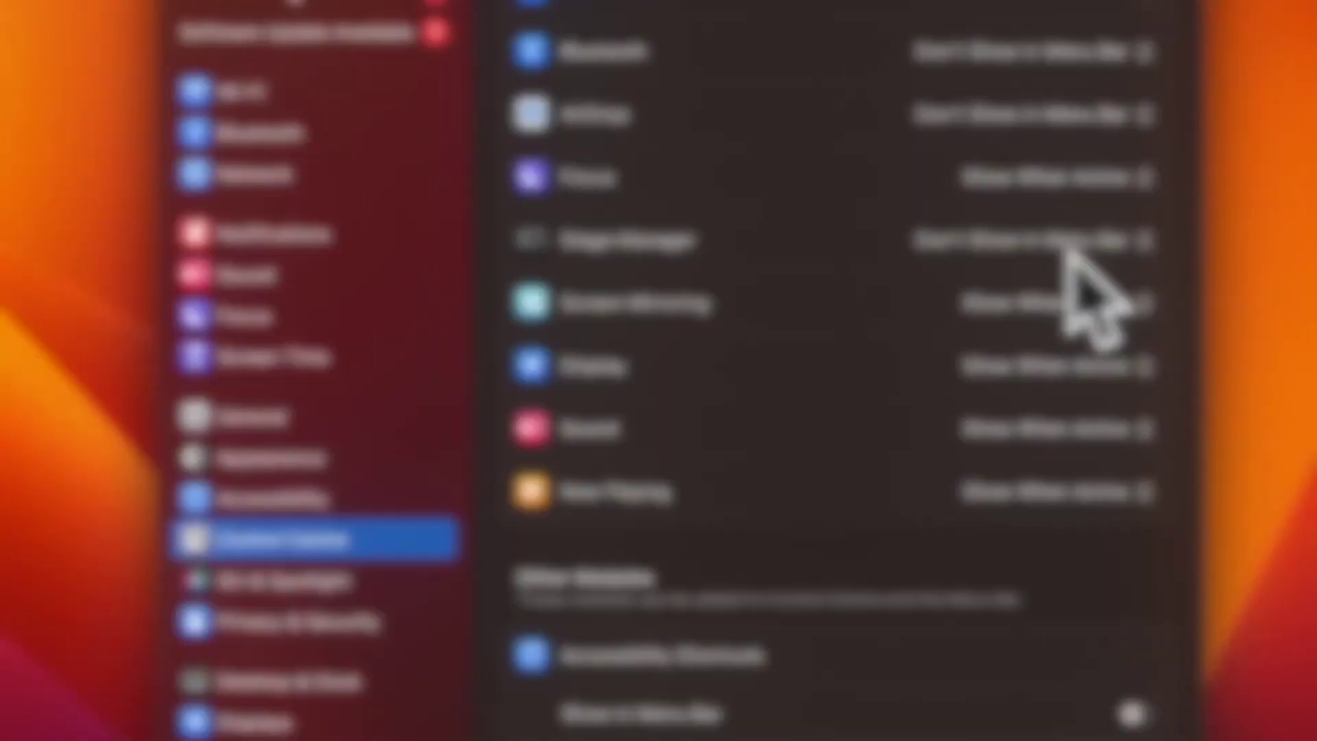
click(1155, 238)
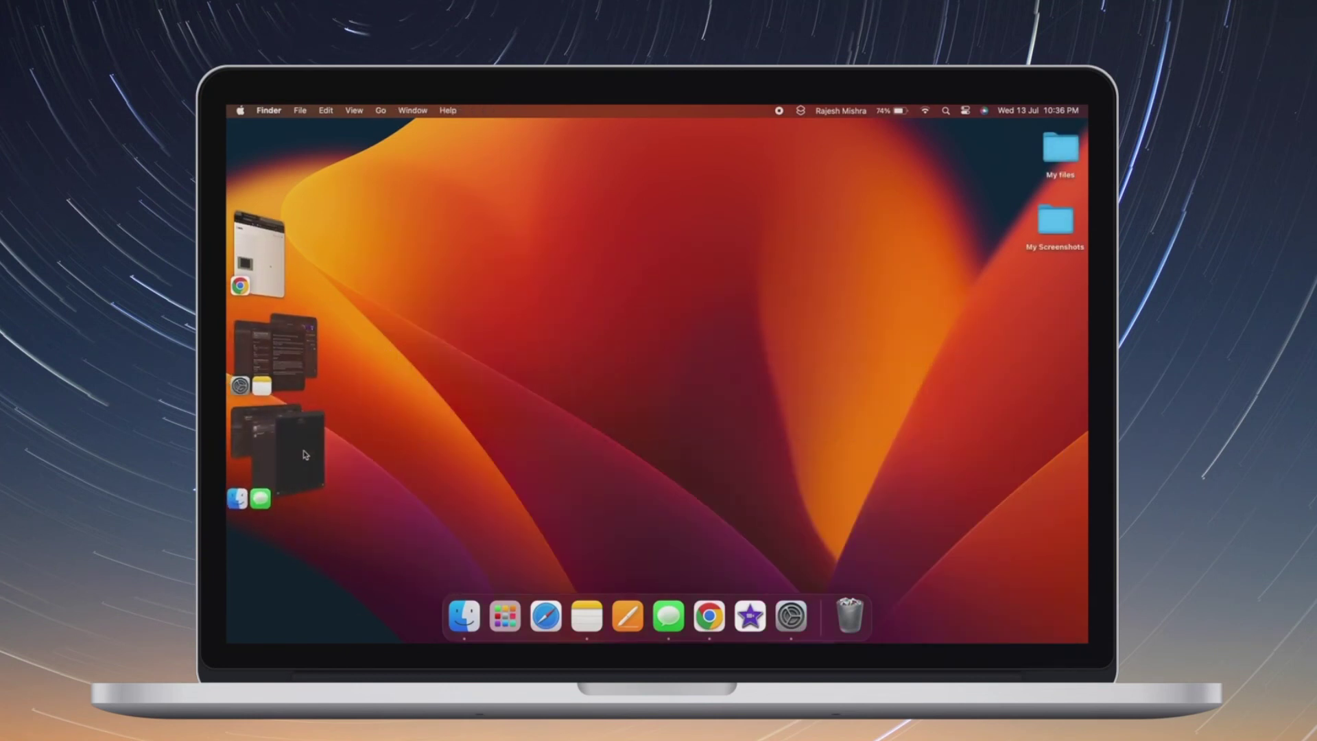
Bring Notes onto the stage, clear it to the desktop, then bring Notes back
click(283, 343)
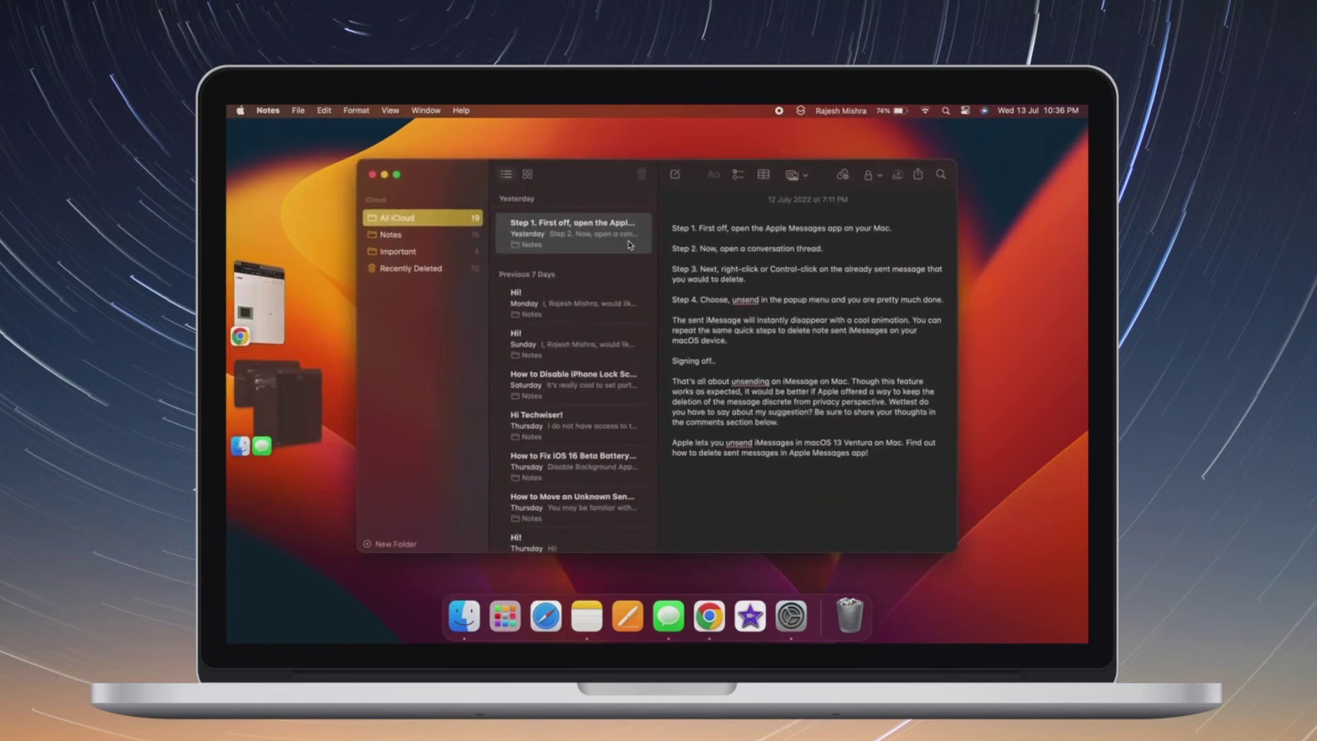
click(633, 144)
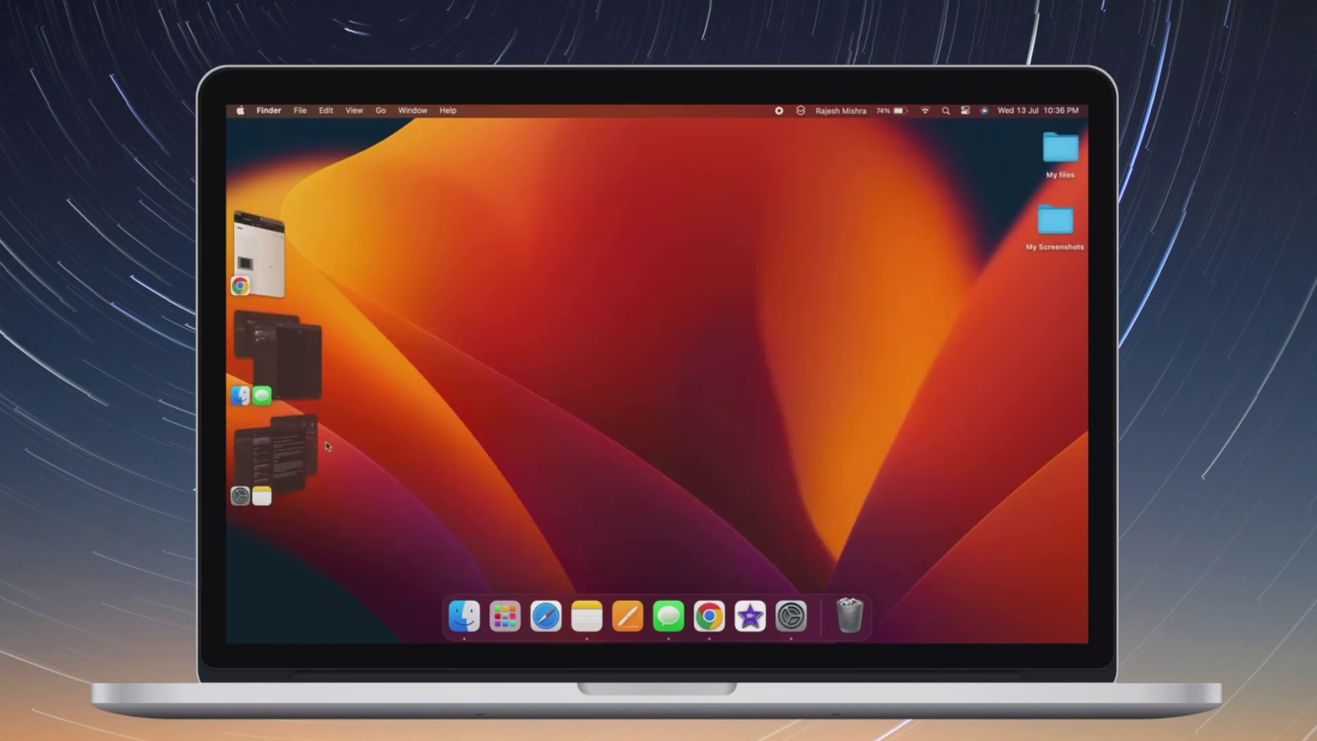
click(284, 461)
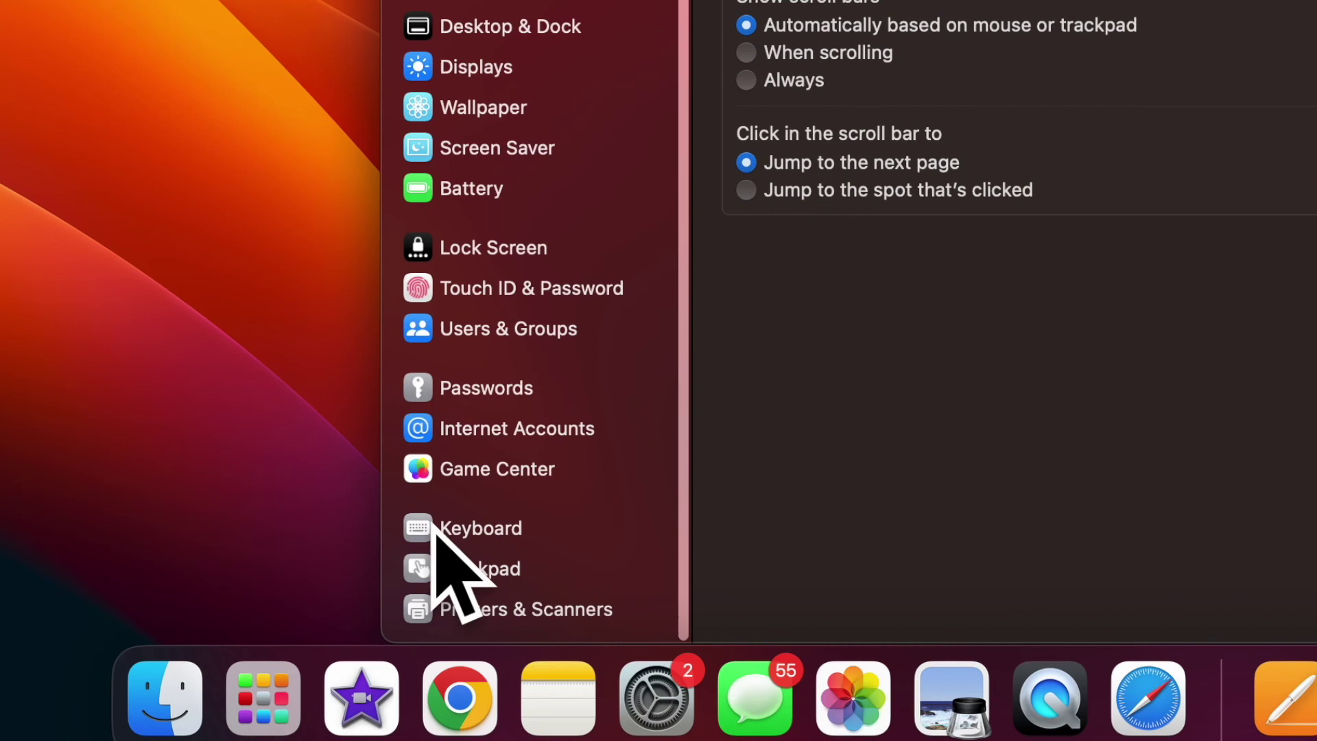
Assign ⌘K to Turn Stage Manager on/off under Mission Control shortcuts, then move Notes lower left
click(427, 530)
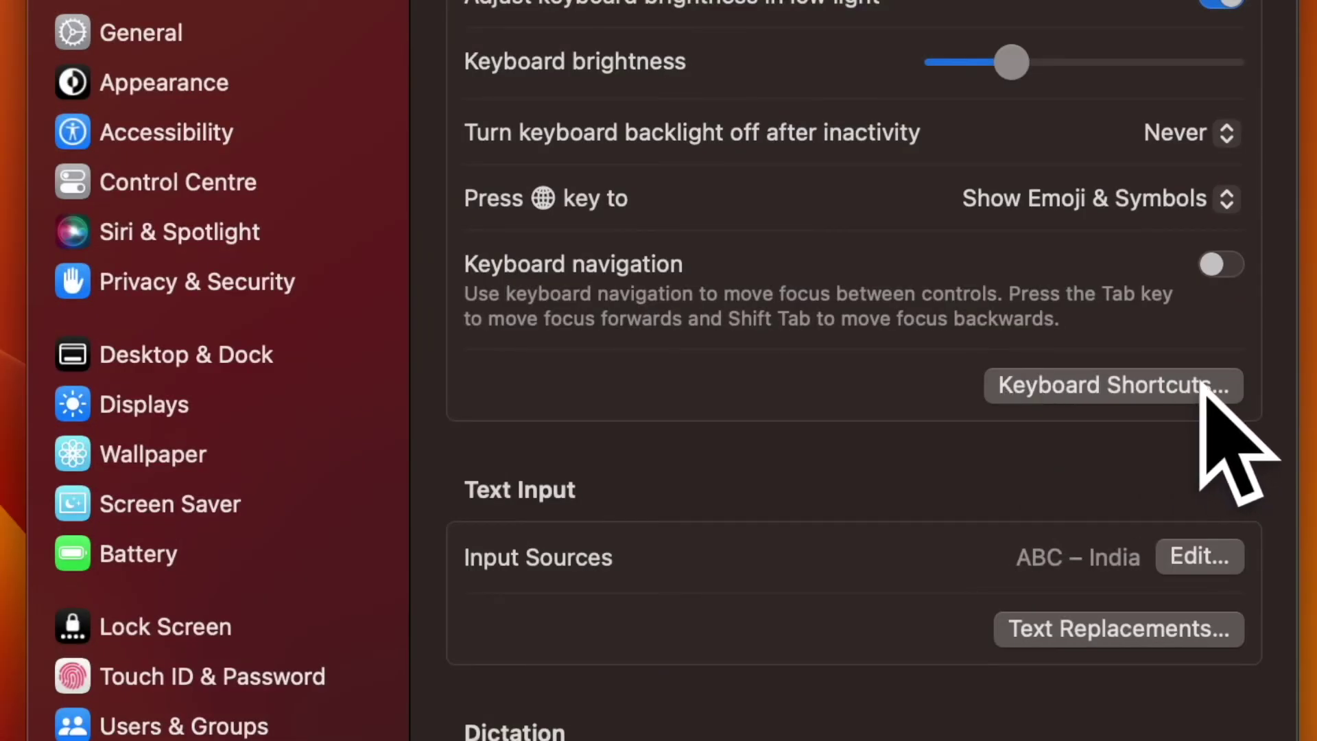
click(1049, 387)
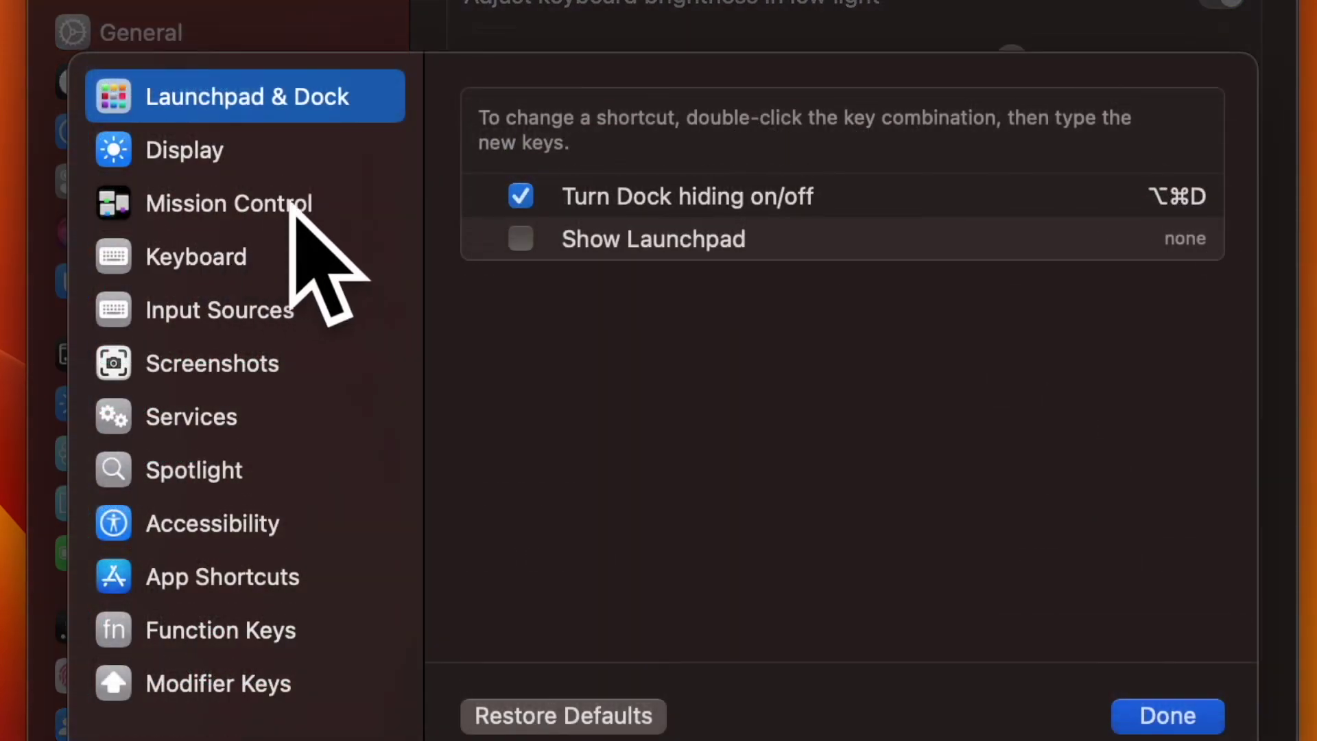
click(253, 206)
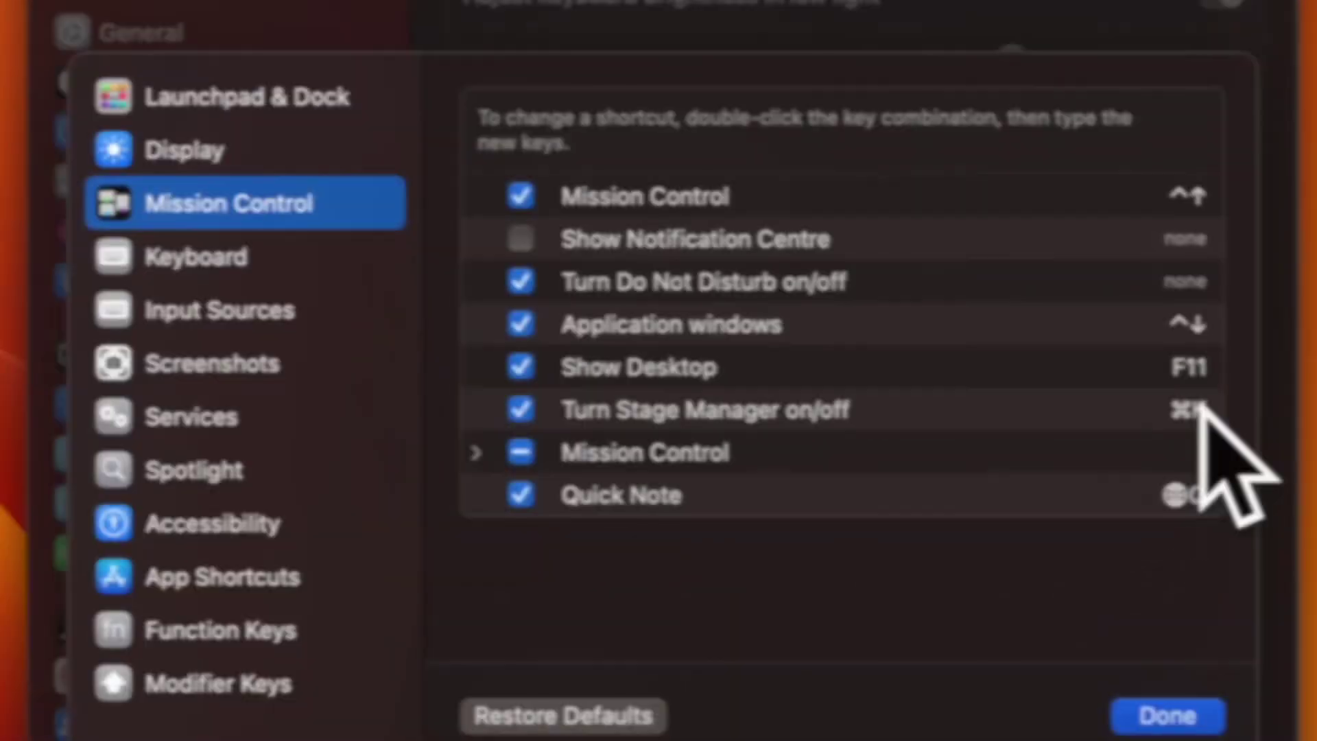
double_click(1194, 410)
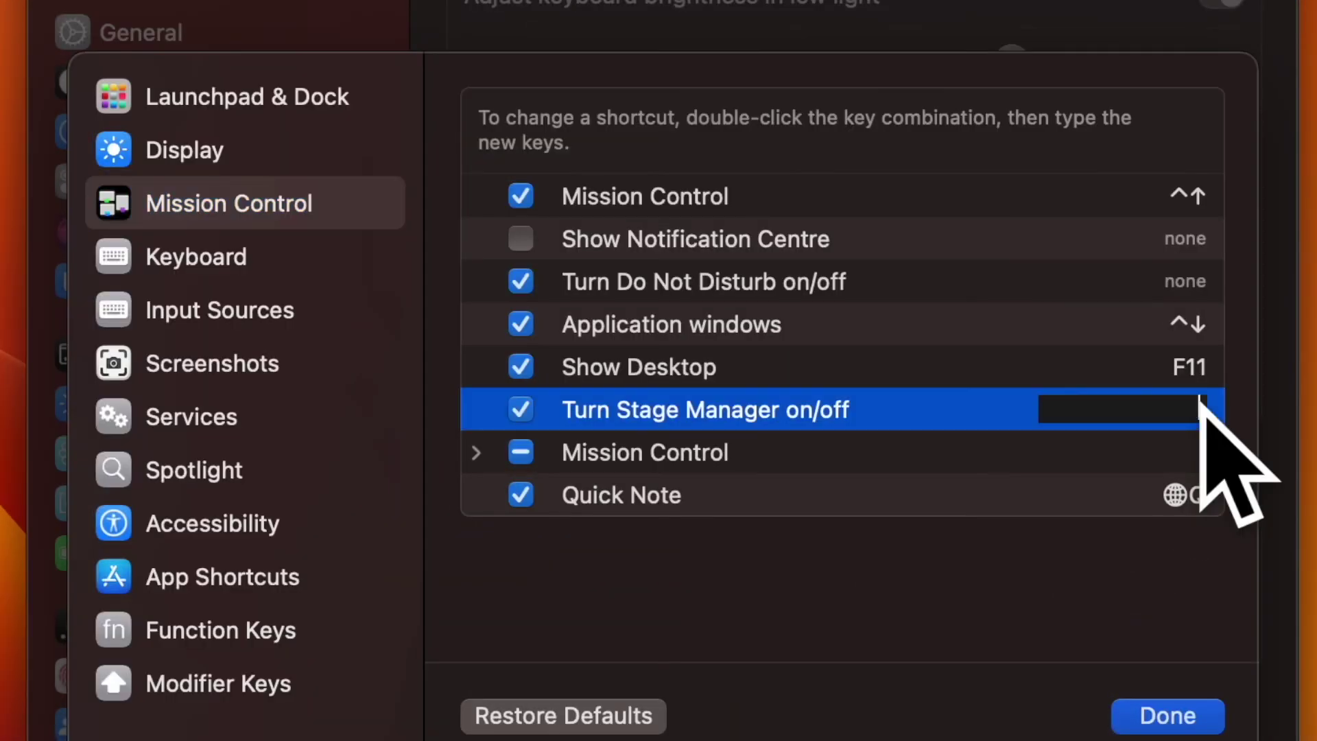
key(super+k)
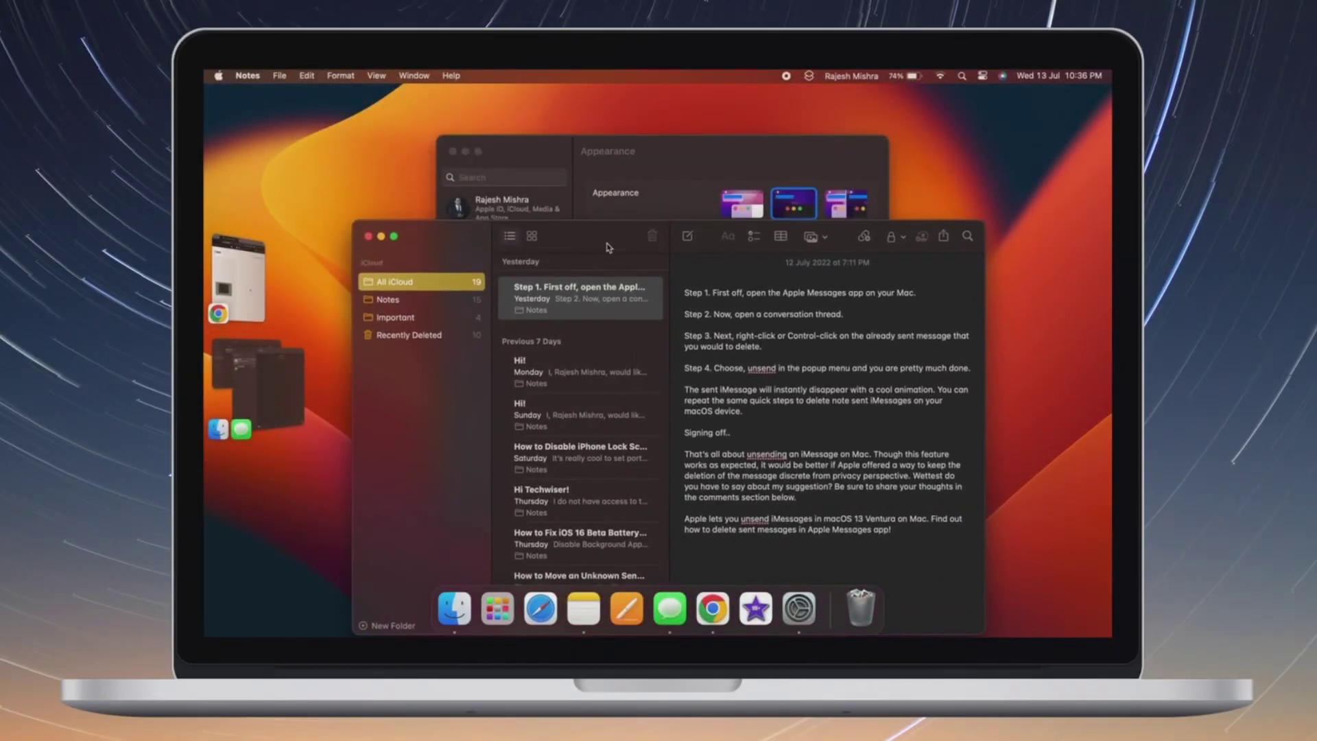
drag(607, 247, 206, 527)
Drag Messages out of the Finder group into its own set, then clear the stage to the desktop
click(976, 285)
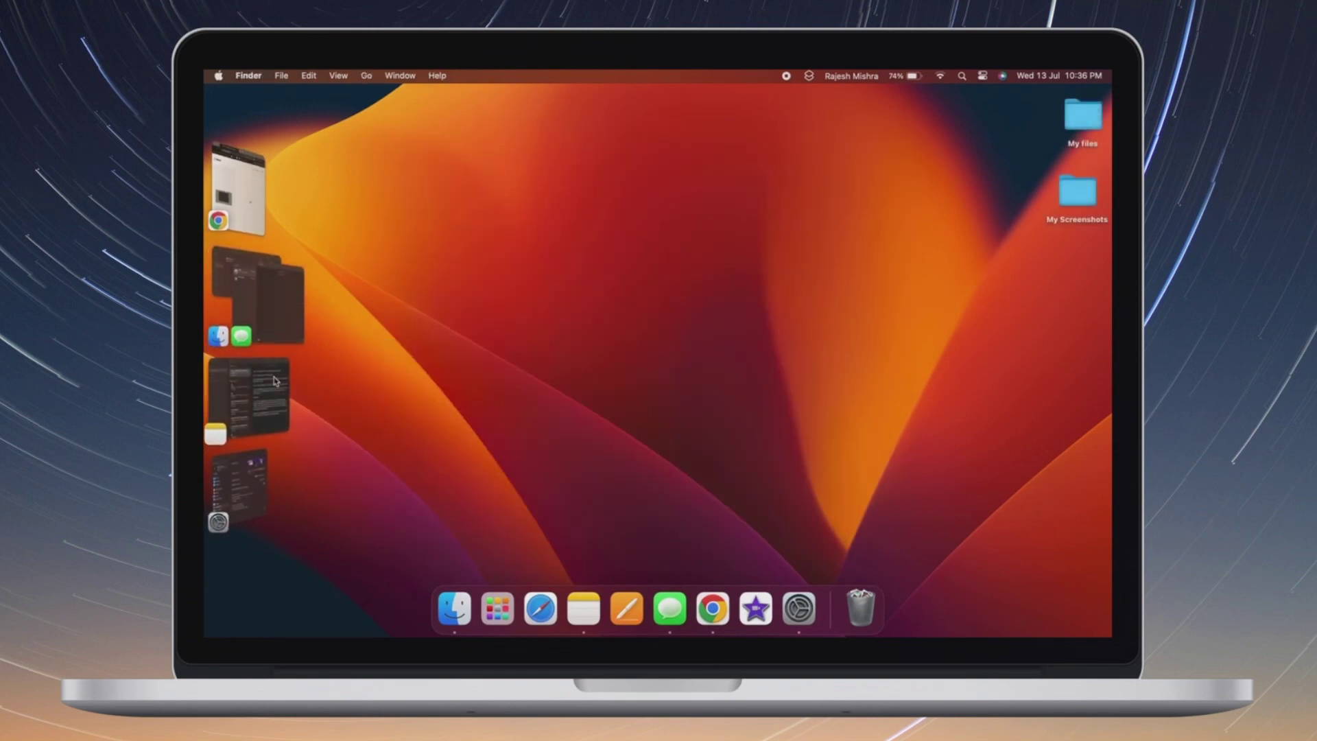
click(262, 305)
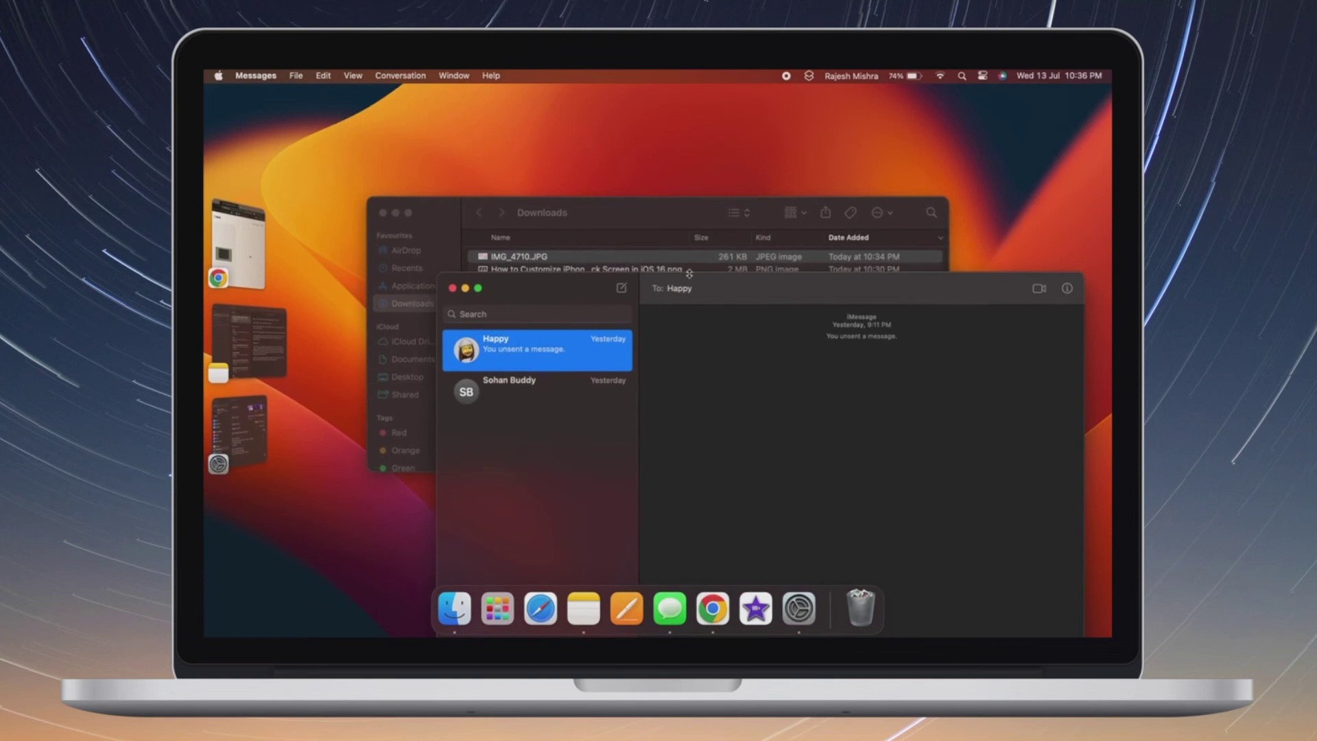
drag(759, 299, 223, 554)
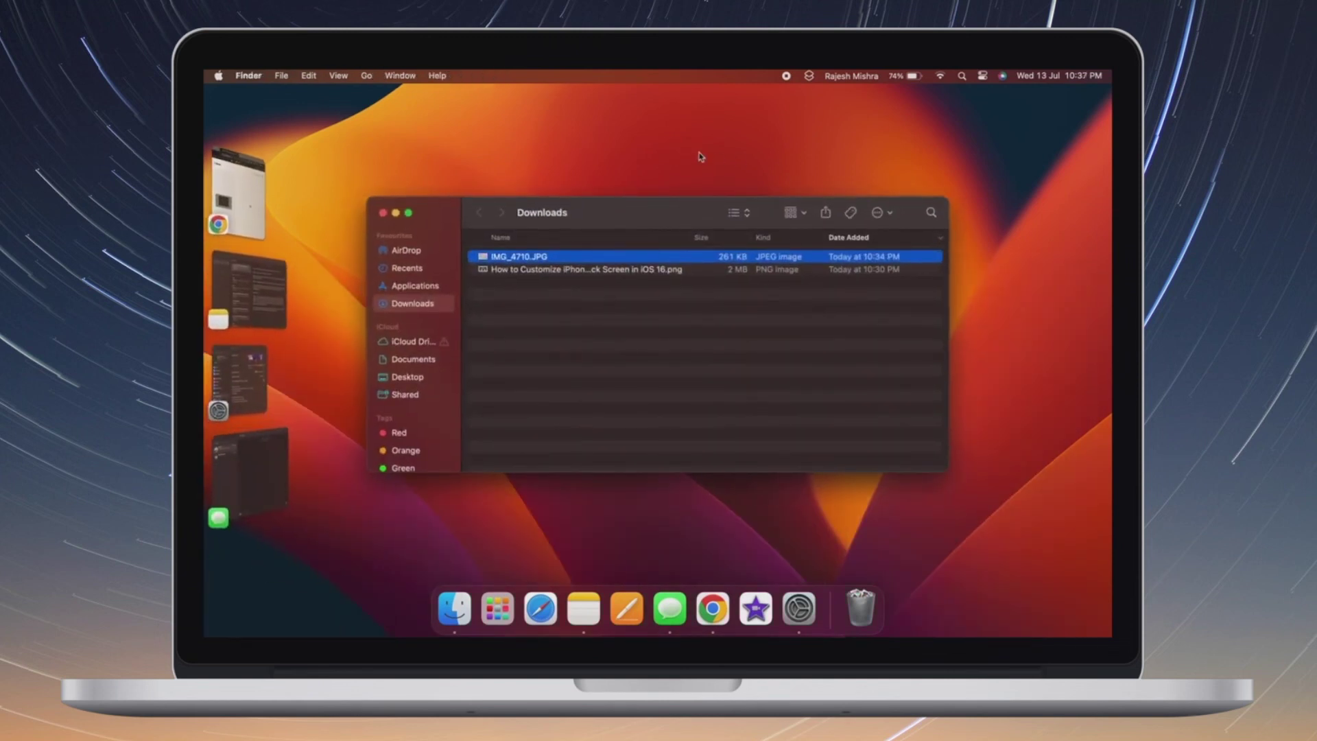
click(700, 157)
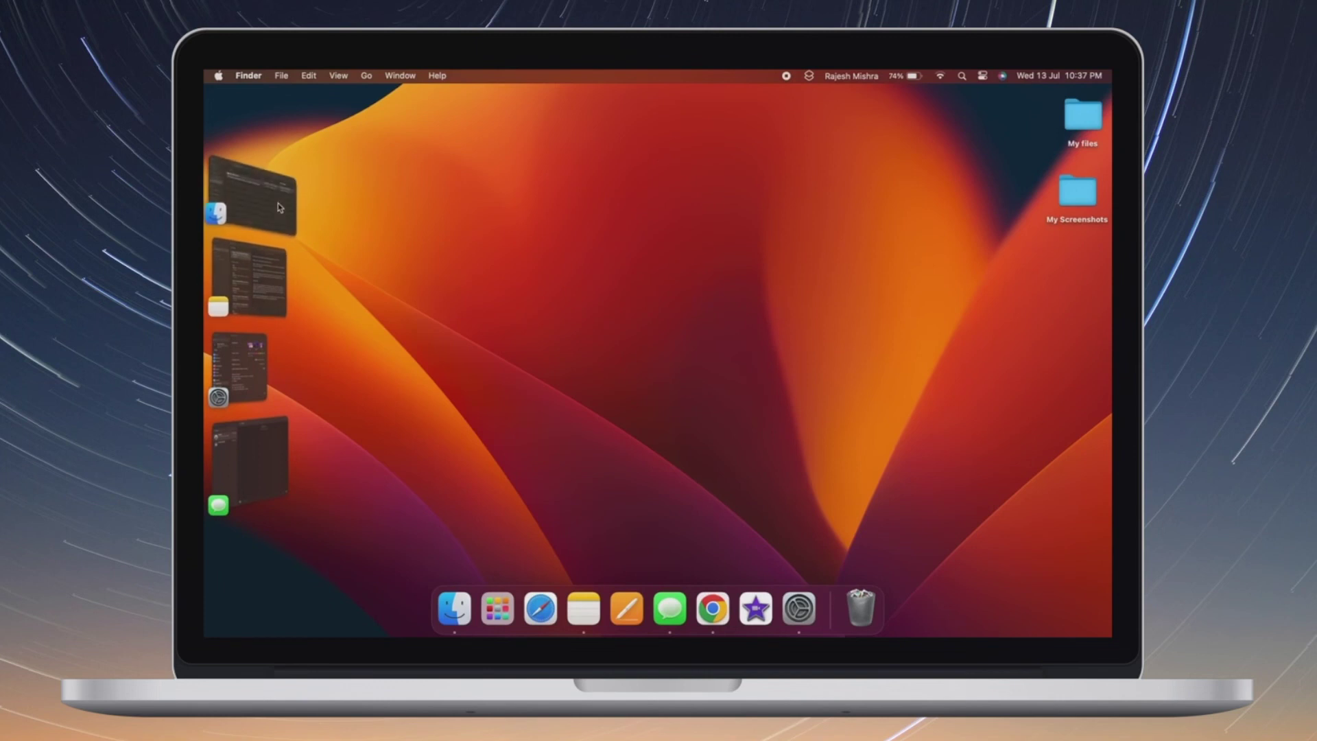